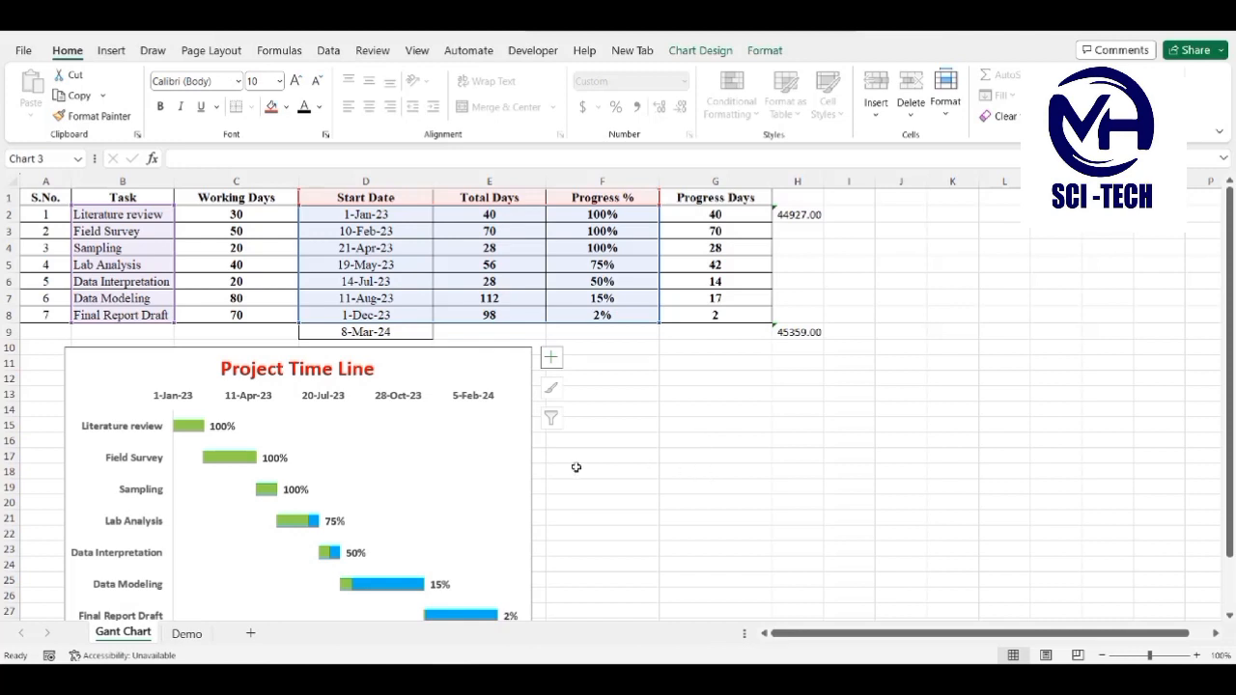
# Step: Switch to the Demo sheet and review the listed tasks and their working days
pyautogui.click(186, 633)
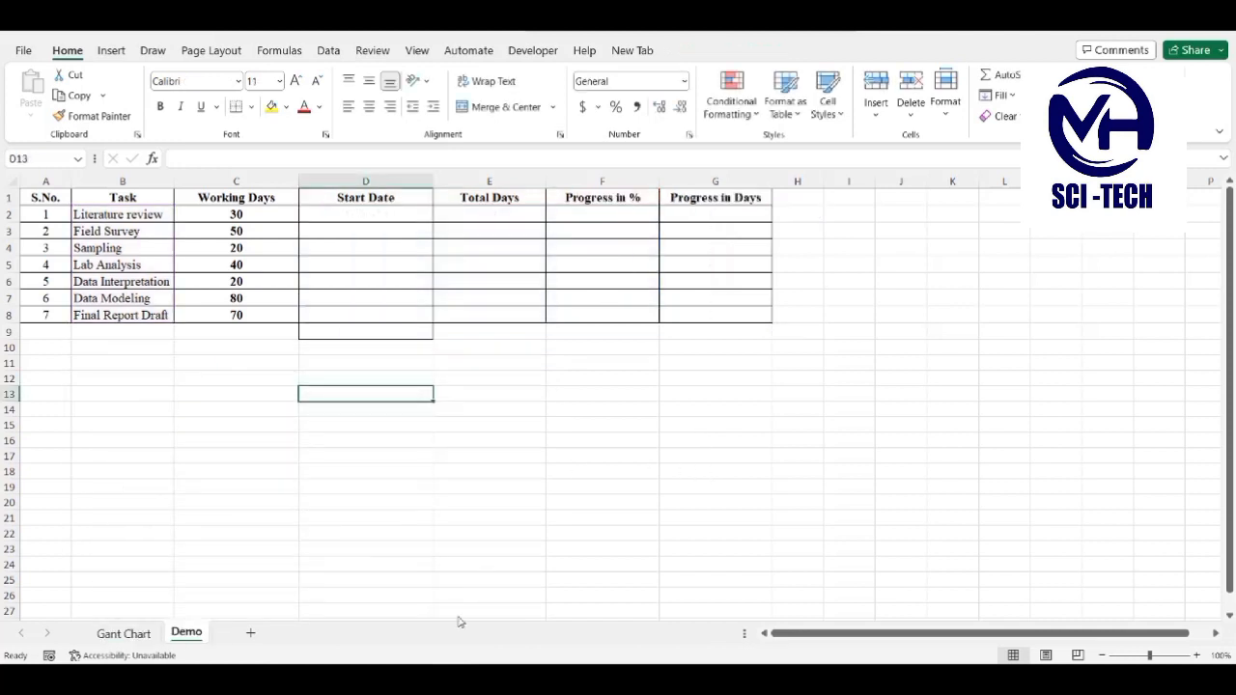
pyautogui.click(690, 468)
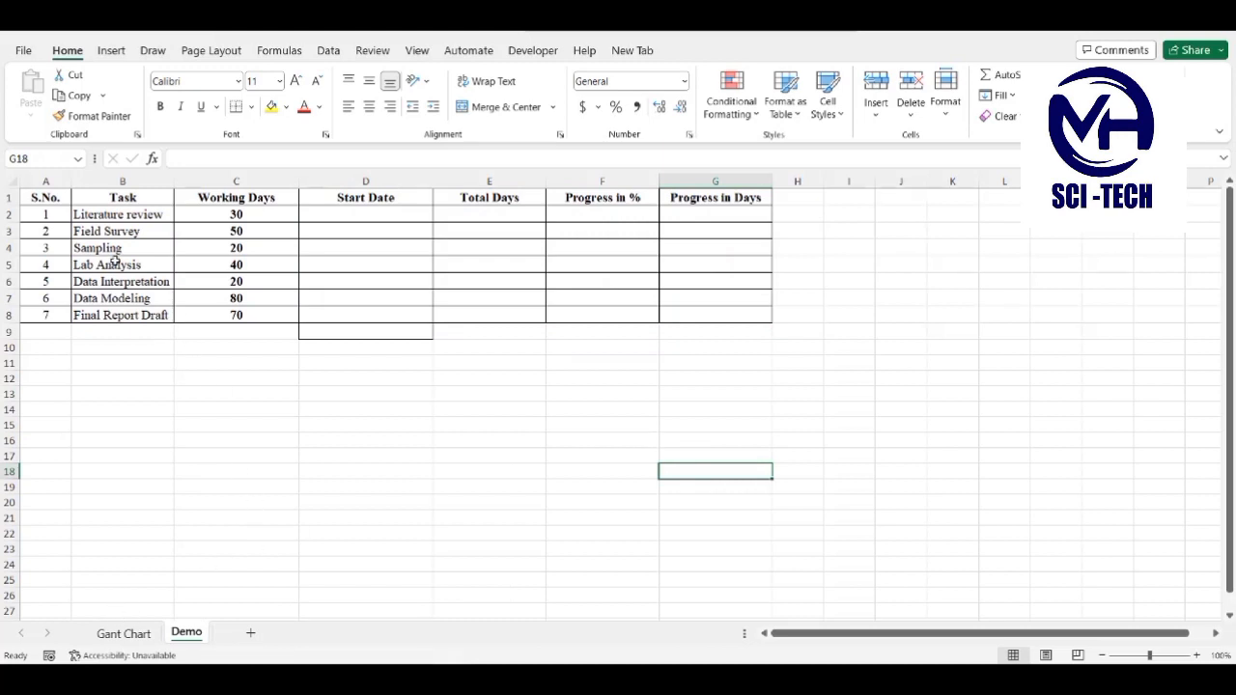
pyautogui.moveTo(123, 218); pyautogui.dragTo(126, 309)
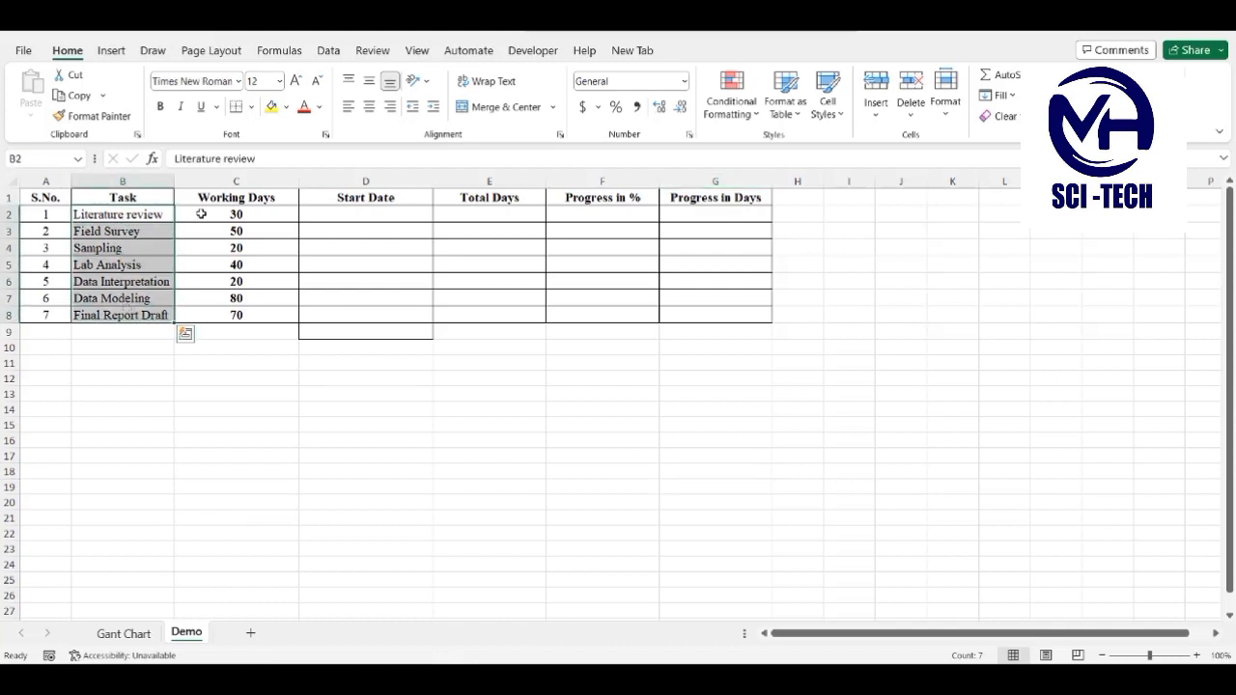
pyautogui.moveTo(202, 216); pyautogui.dragTo(207, 309)
pyautogui.click(291, 401)
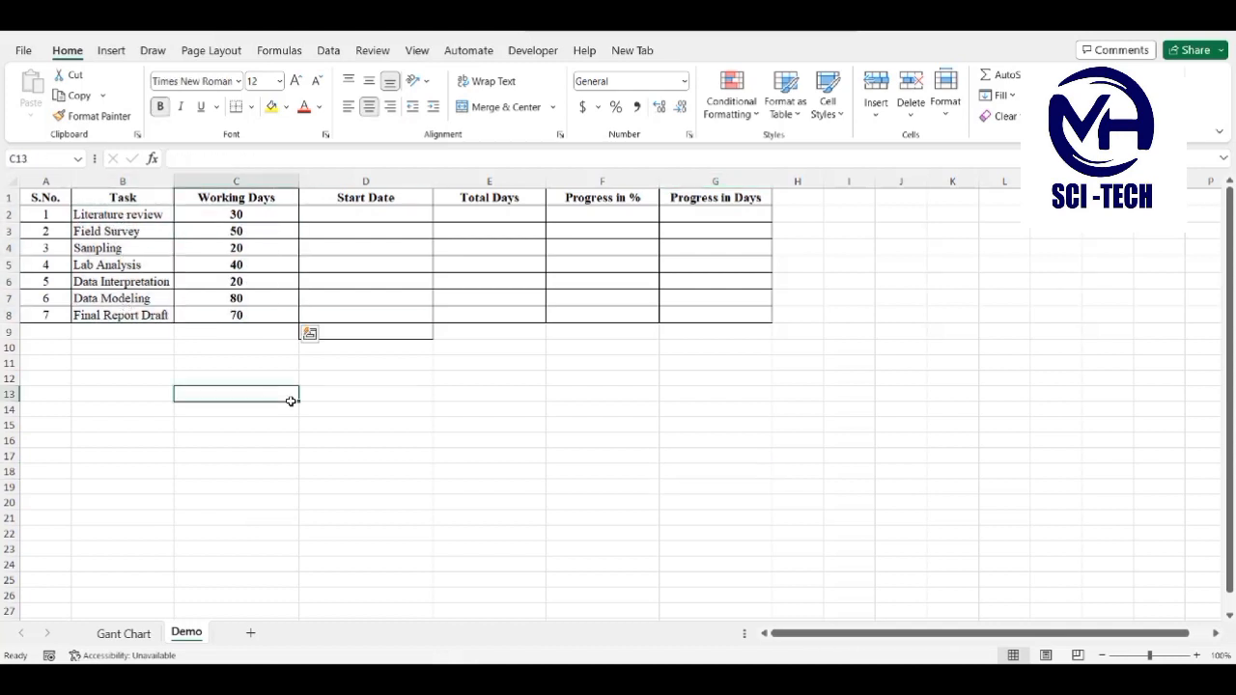
pyautogui.click(165, 219)
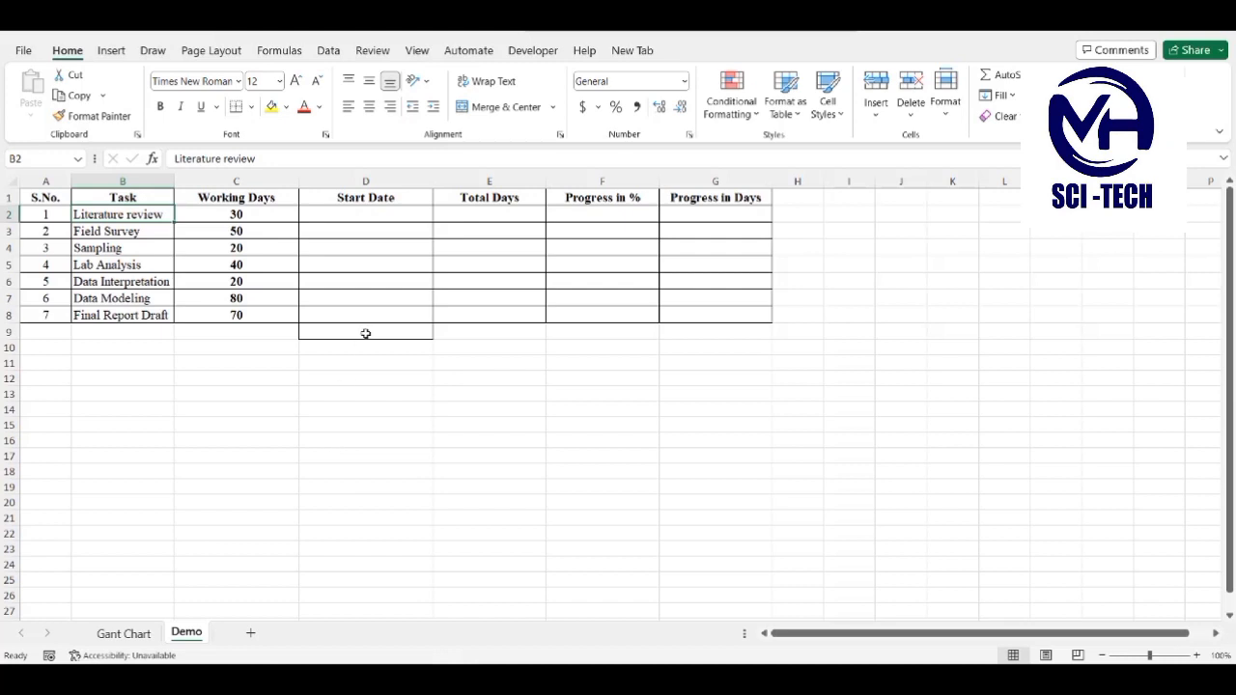
# Step: Enter 1-Jan-2023 as the start date of the Literature review task in D2
pyautogui.click(362, 210)
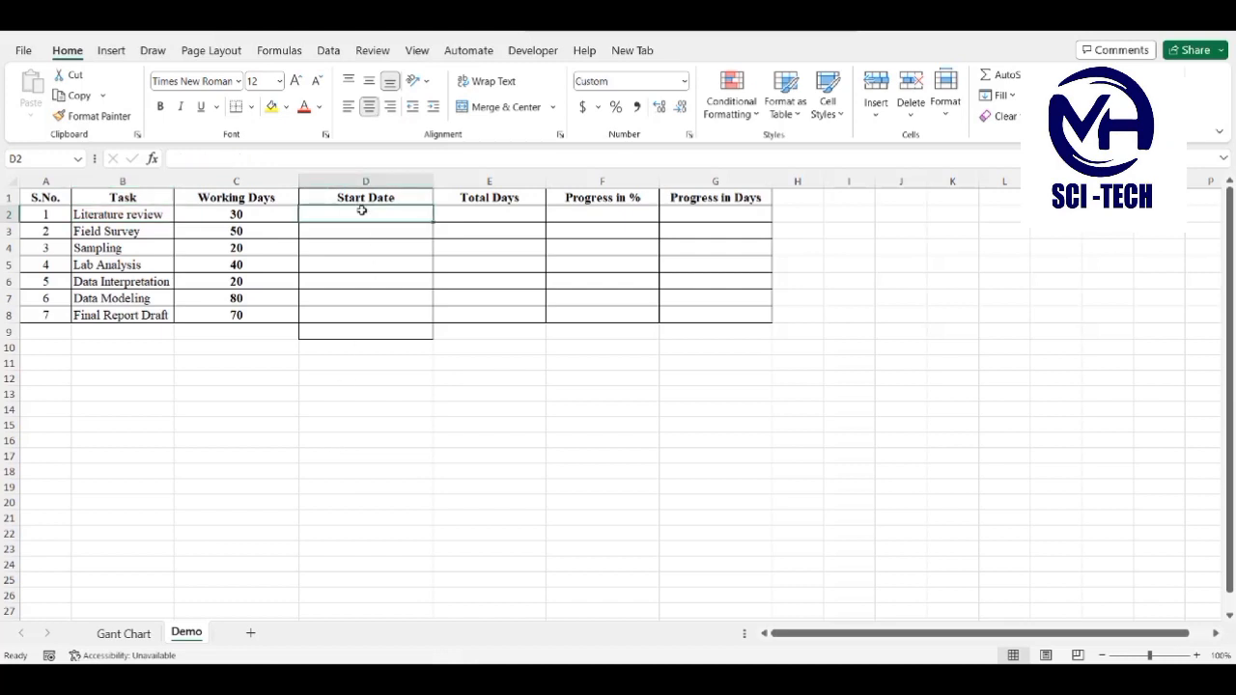
pyautogui.write('1')
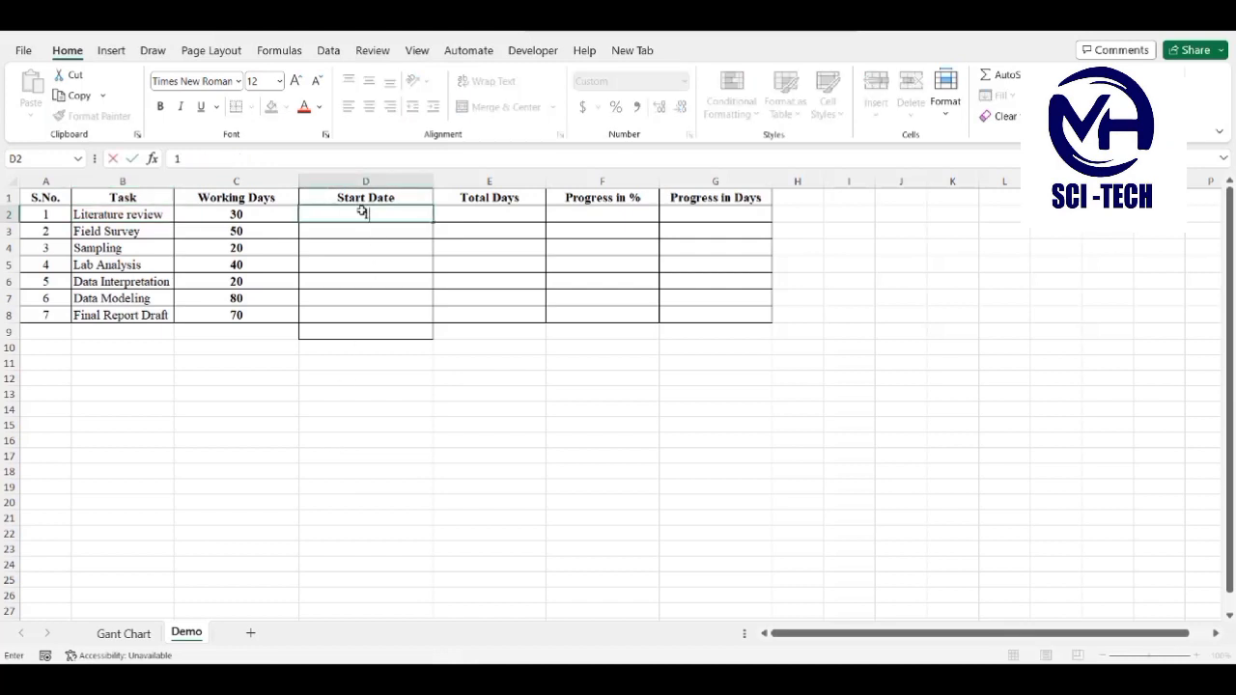
pyautogui.write('-Jan-2023')
pyautogui.press('Return')
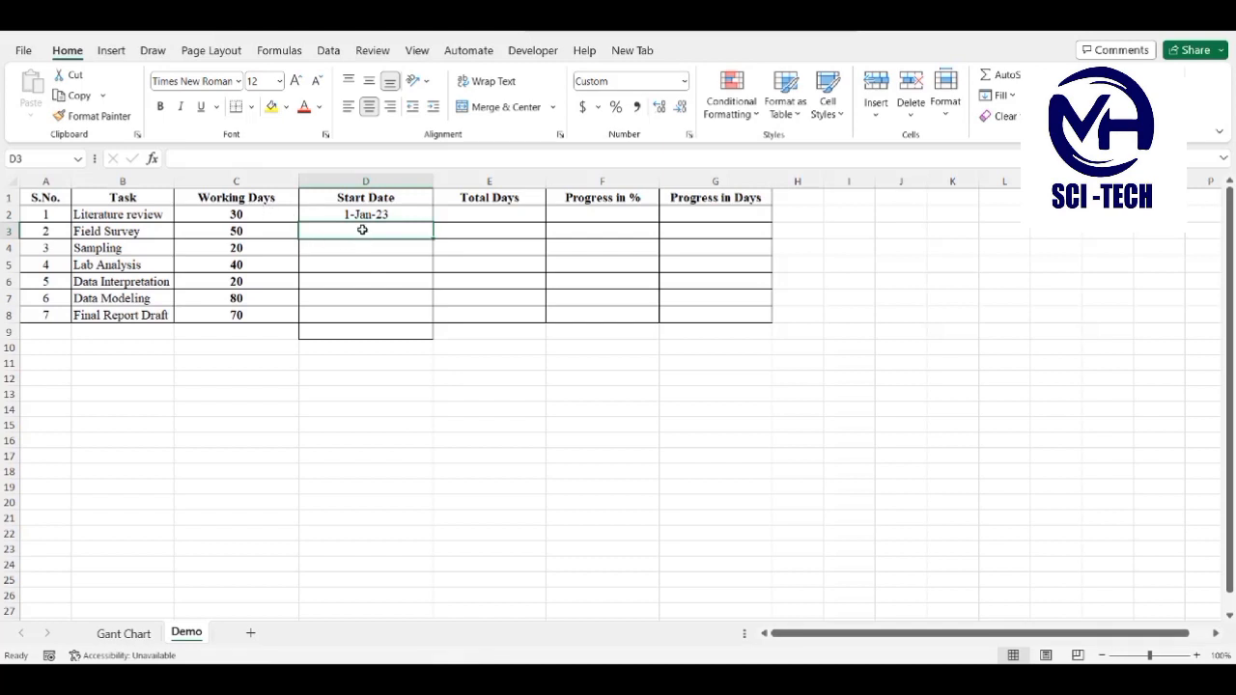
# Step: Calculate the Field Survey start date in D3 with =WORKDAY.INTL(D2,C2,1,0), treating Saturday and Sunday as the weekend
pyautogui.write('=')
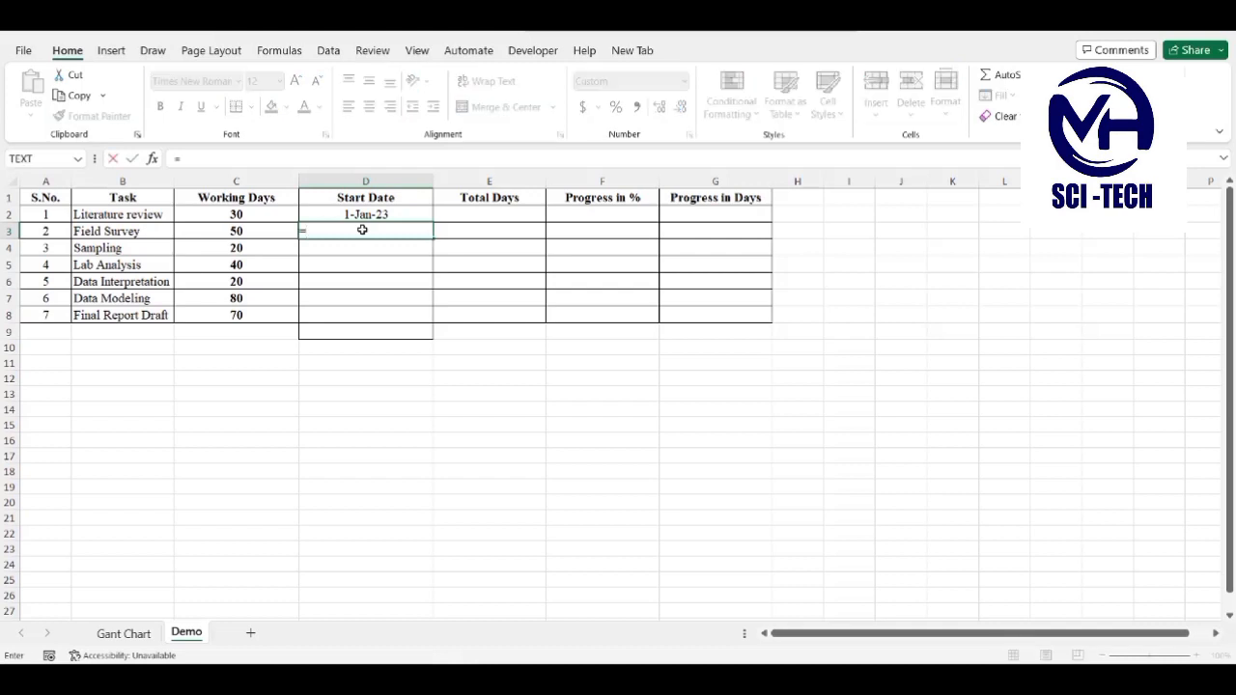
pyautogui.write('work')
pyautogui.doubleClick(387, 262)
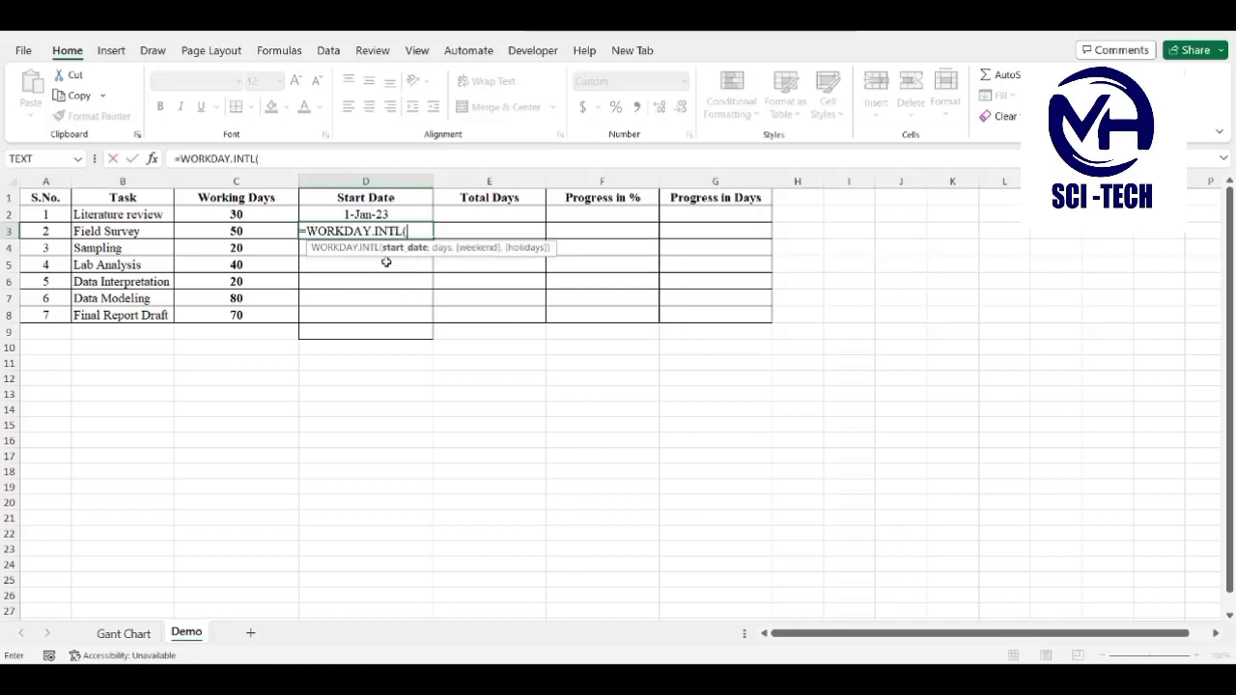
pyautogui.click(379, 214)
pyautogui.write(',')
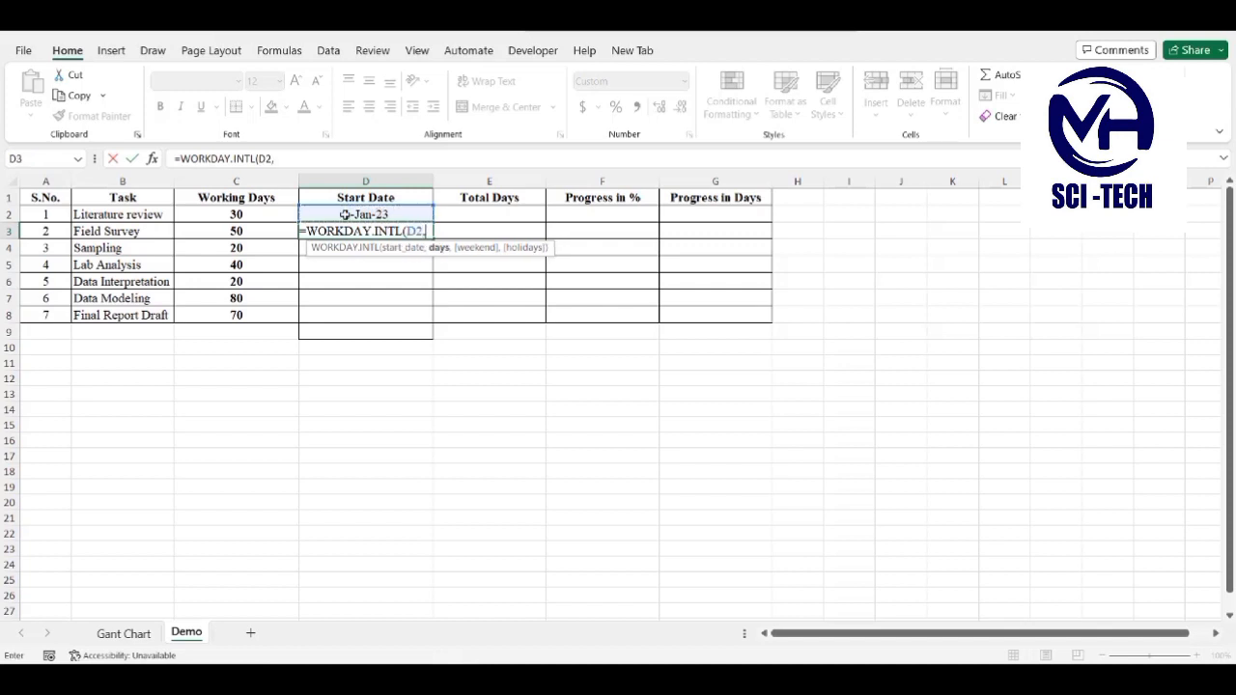
pyautogui.click(237, 216)
pyautogui.write(',')
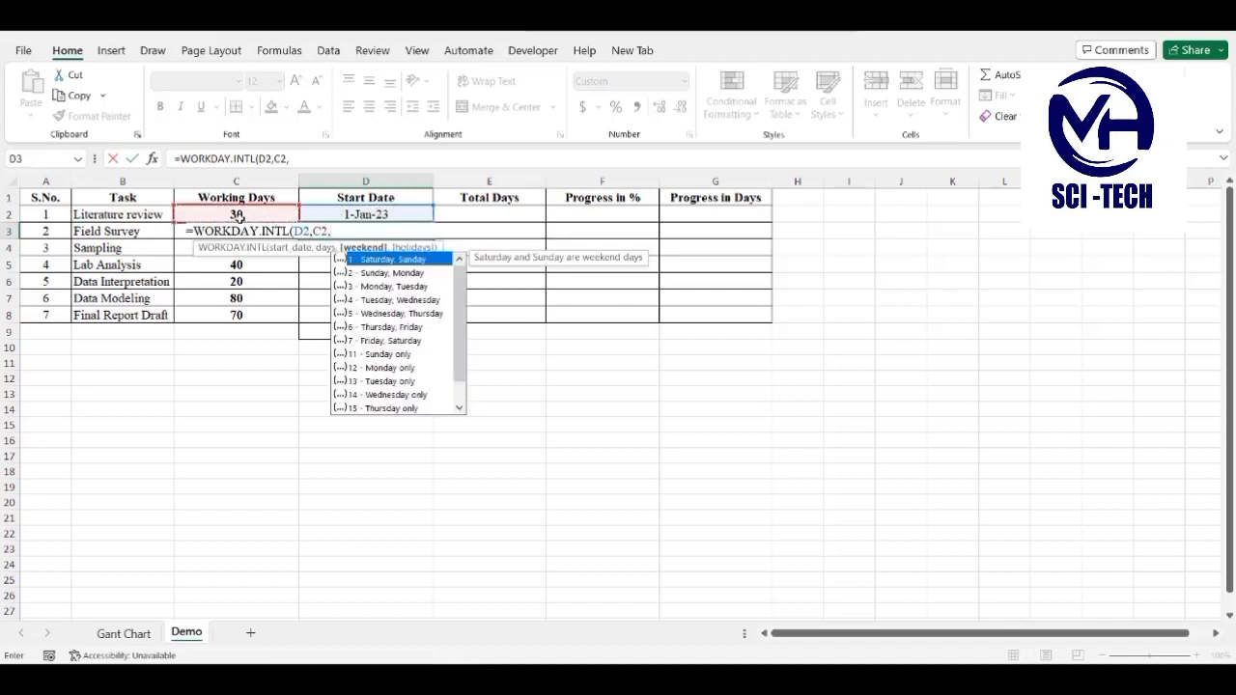
pyautogui.doubleClick(407, 262)
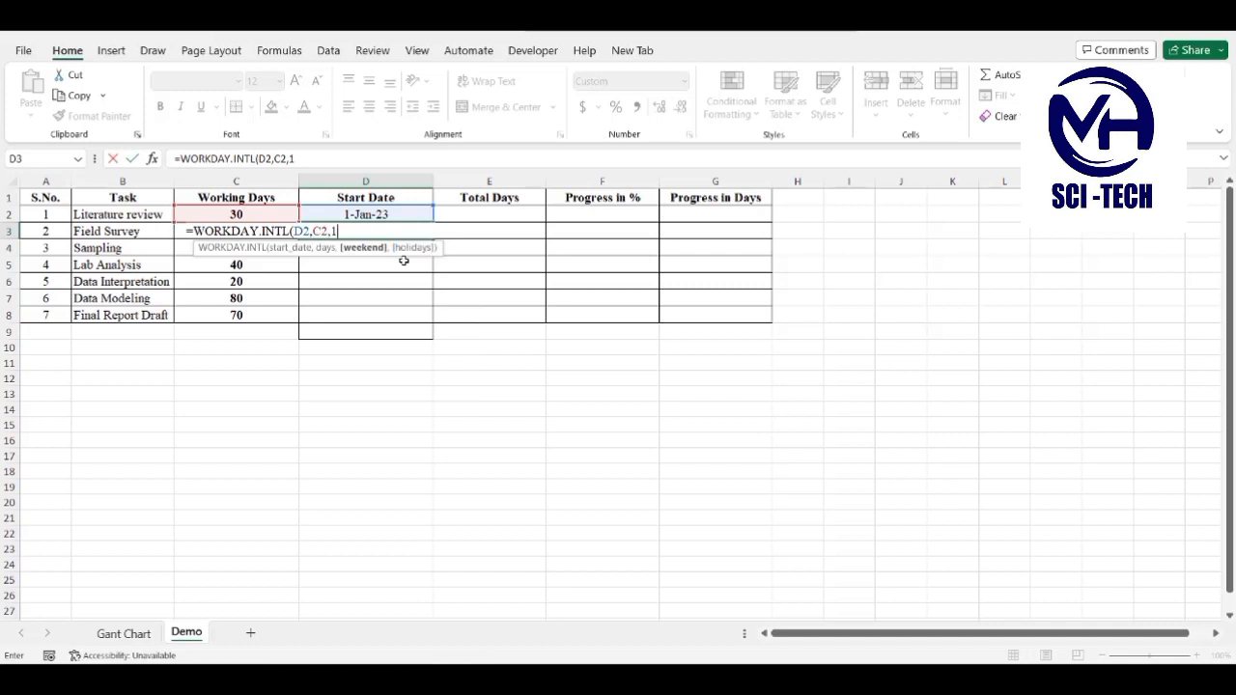
pyautogui.write(',')
pyautogui.write('0)')
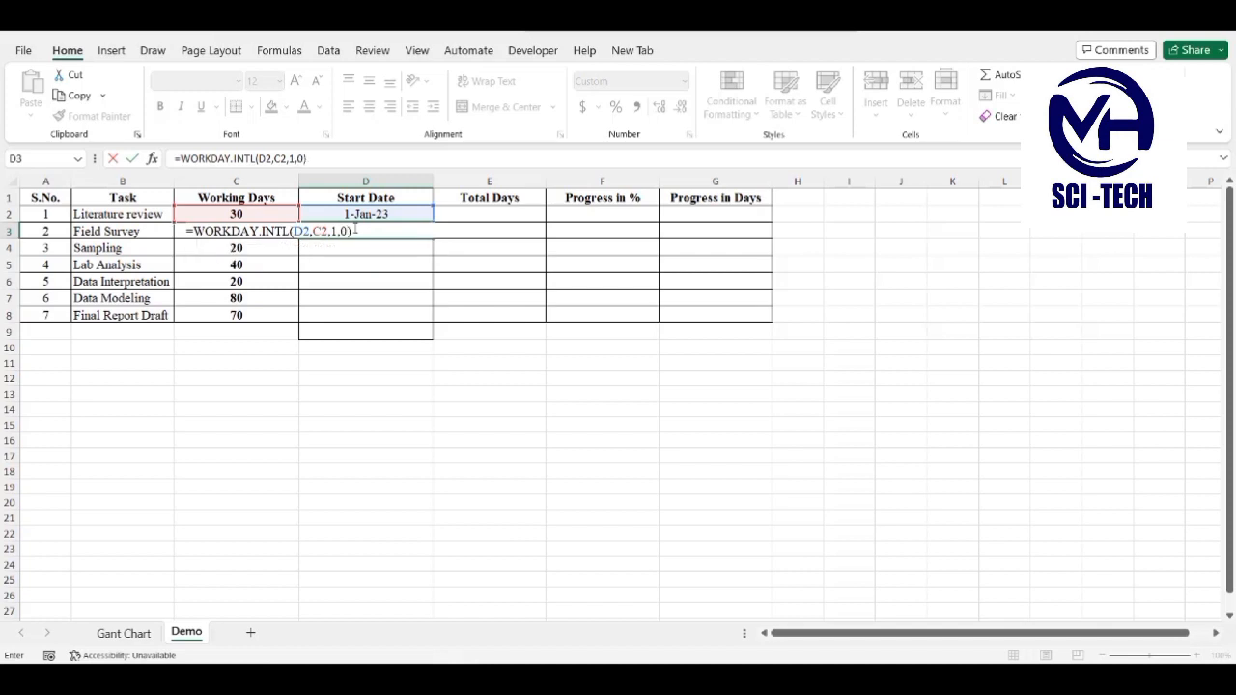
pyautogui.press('Return')
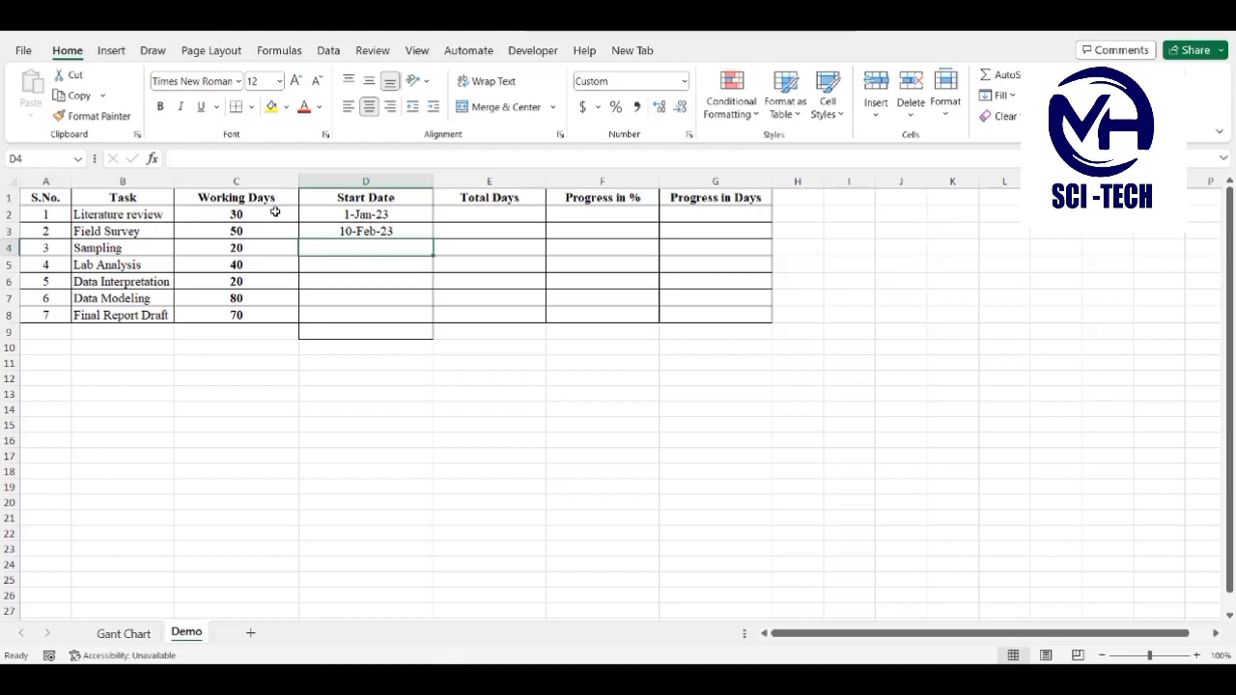
# Step: Fill the start date formula from D3 down to D9
pyautogui.click(416, 229)
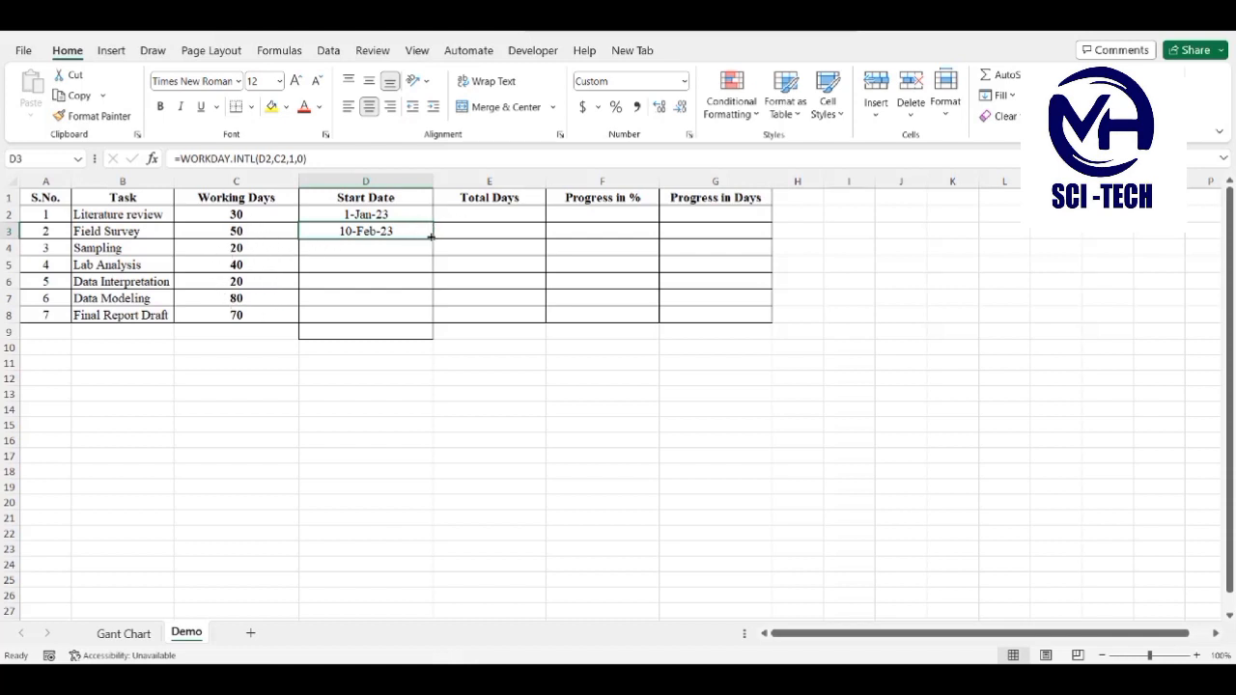
pyautogui.moveTo(432, 237); pyautogui.dragTo(425, 336)
pyautogui.click(474, 364)
pyautogui.click(393, 329)
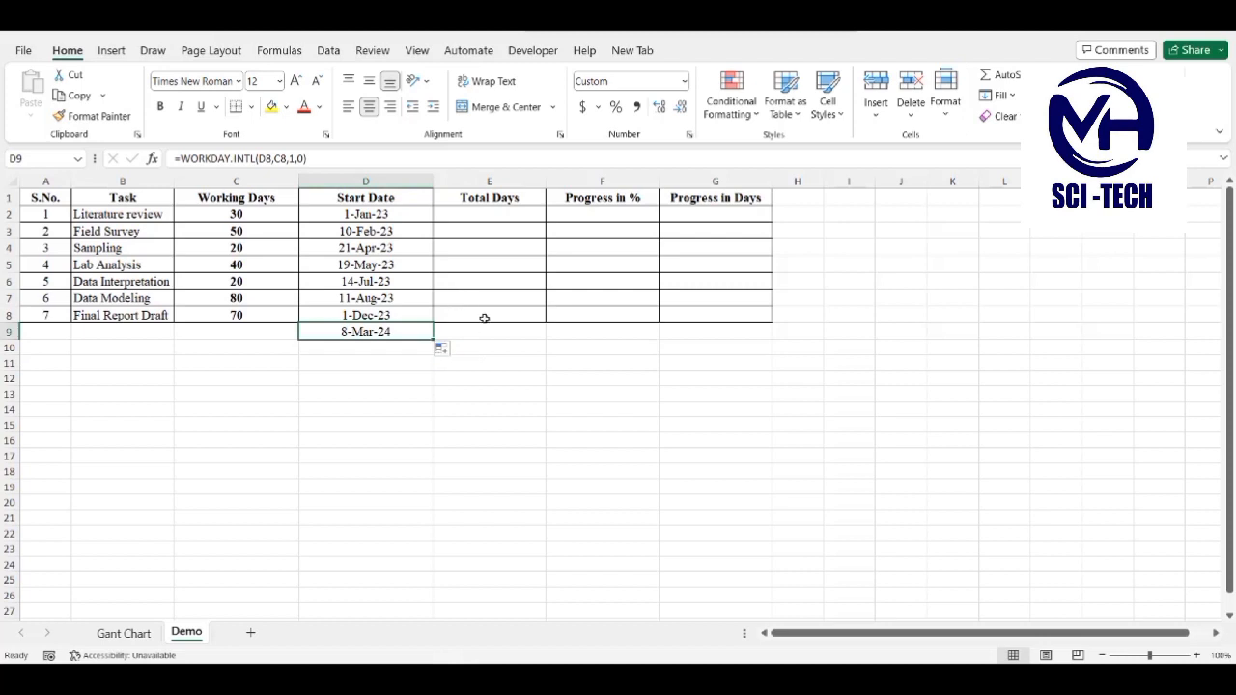
# Step: Calculate the total days in E2 with =D3-D2 and fill the formula down to E8
pyautogui.click(502, 219)
pyautogui.write('=')
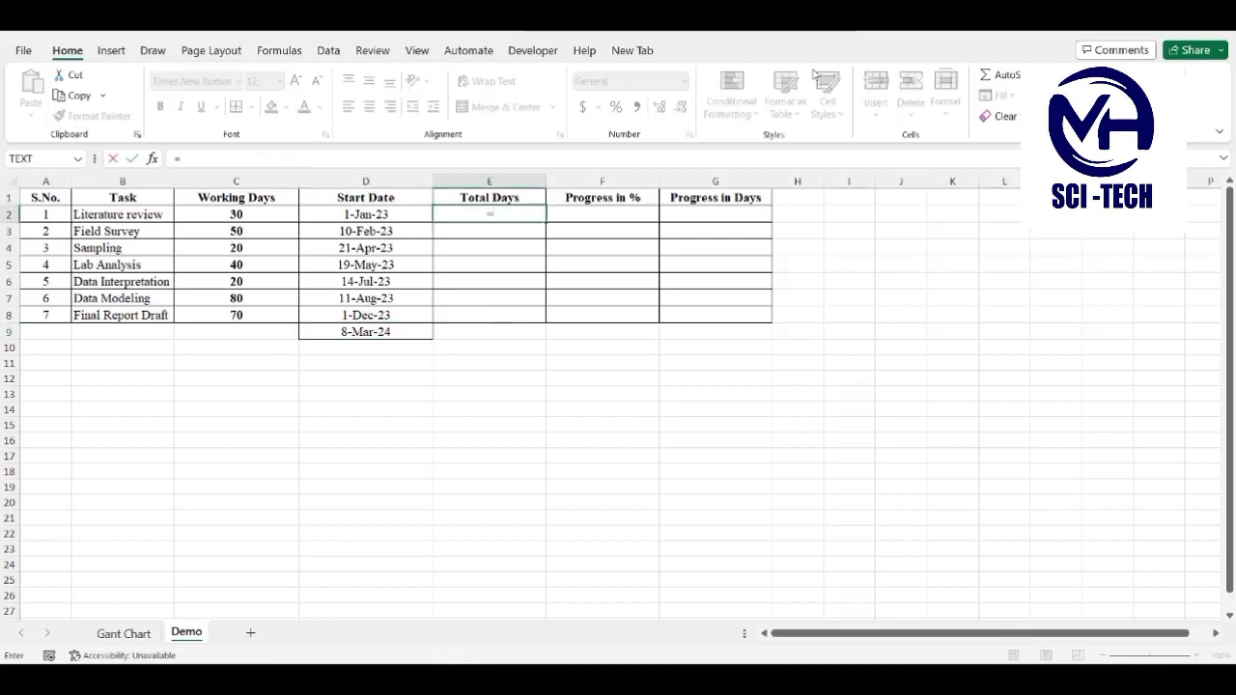
pyautogui.click(393, 229)
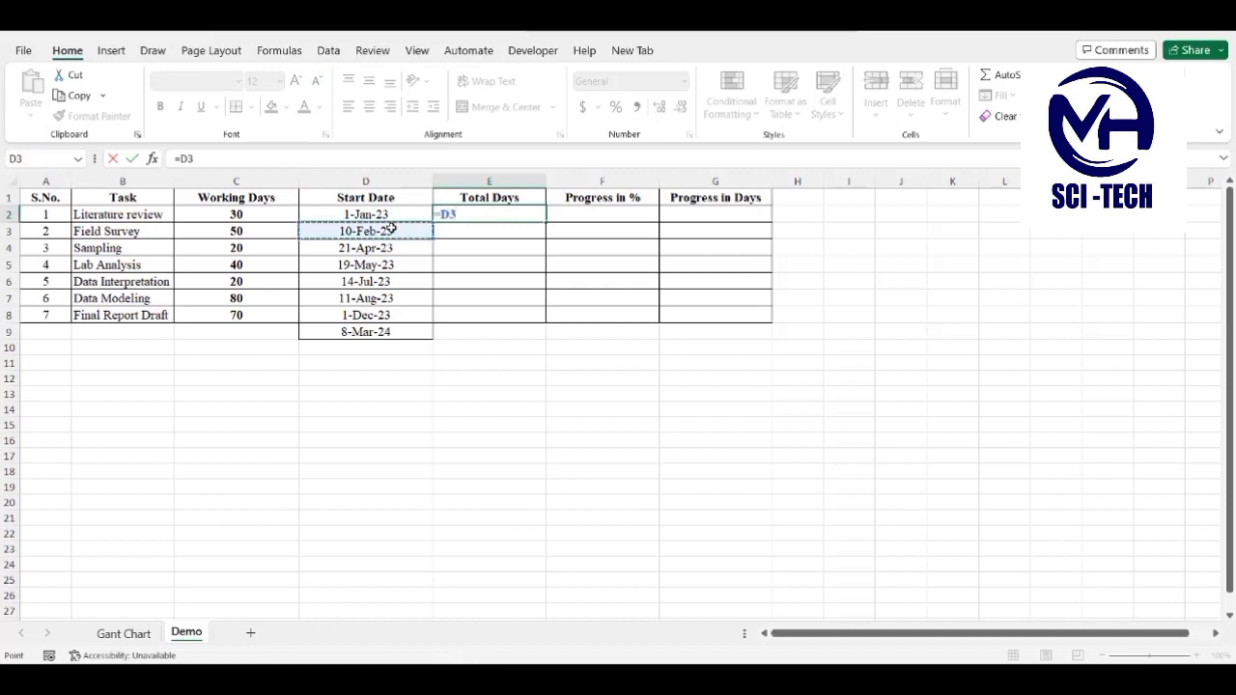
pyautogui.write('-')
pyautogui.click(365, 216)
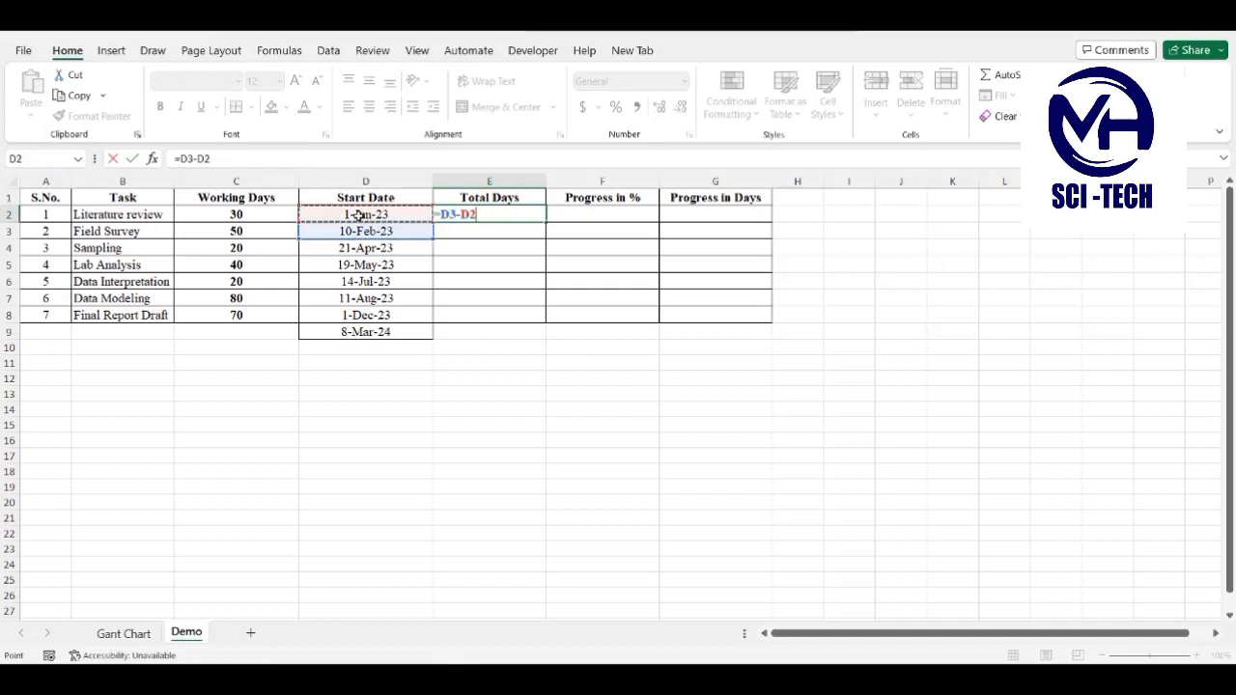
pyautogui.press('Return')
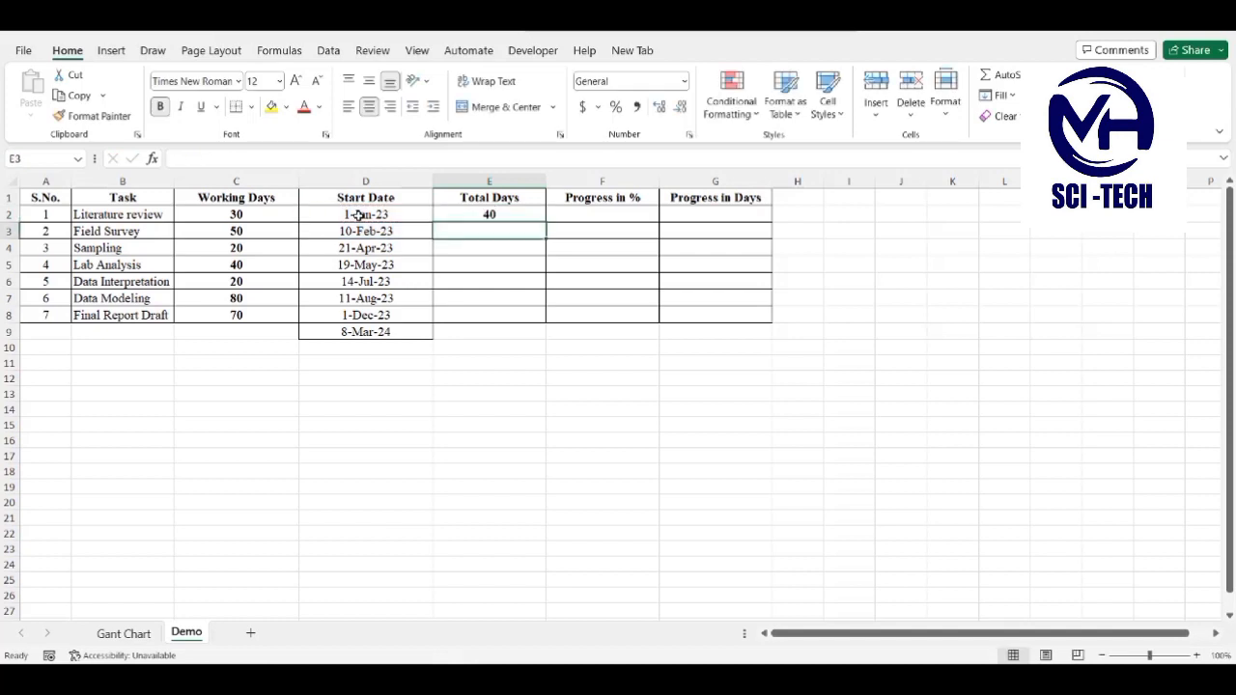
pyautogui.click(530, 210)
pyautogui.moveTo(546, 225); pyautogui.dragTo(542, 320)
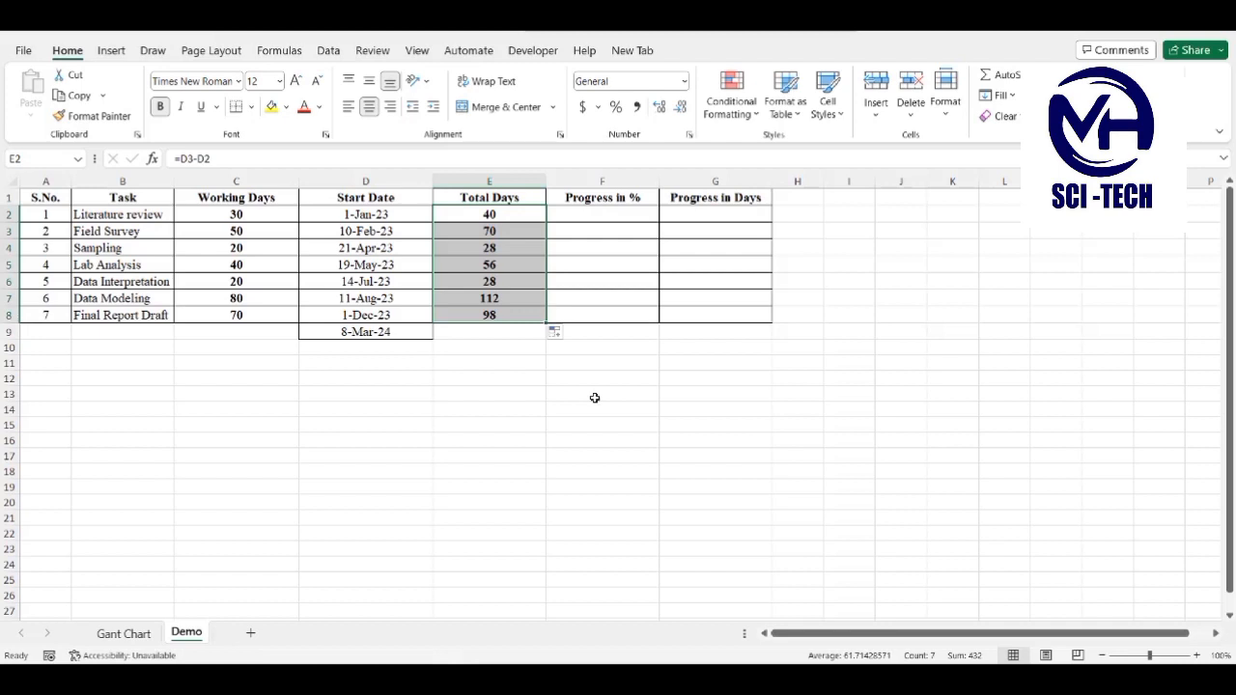
# Step: Copy the progress percentages in F2:F8 of the Gant Chart sheet into the Demo sheet's Progress in % column, starting at F2
pyautogui.click(623, 225)
pyautogui.click(623, 218)
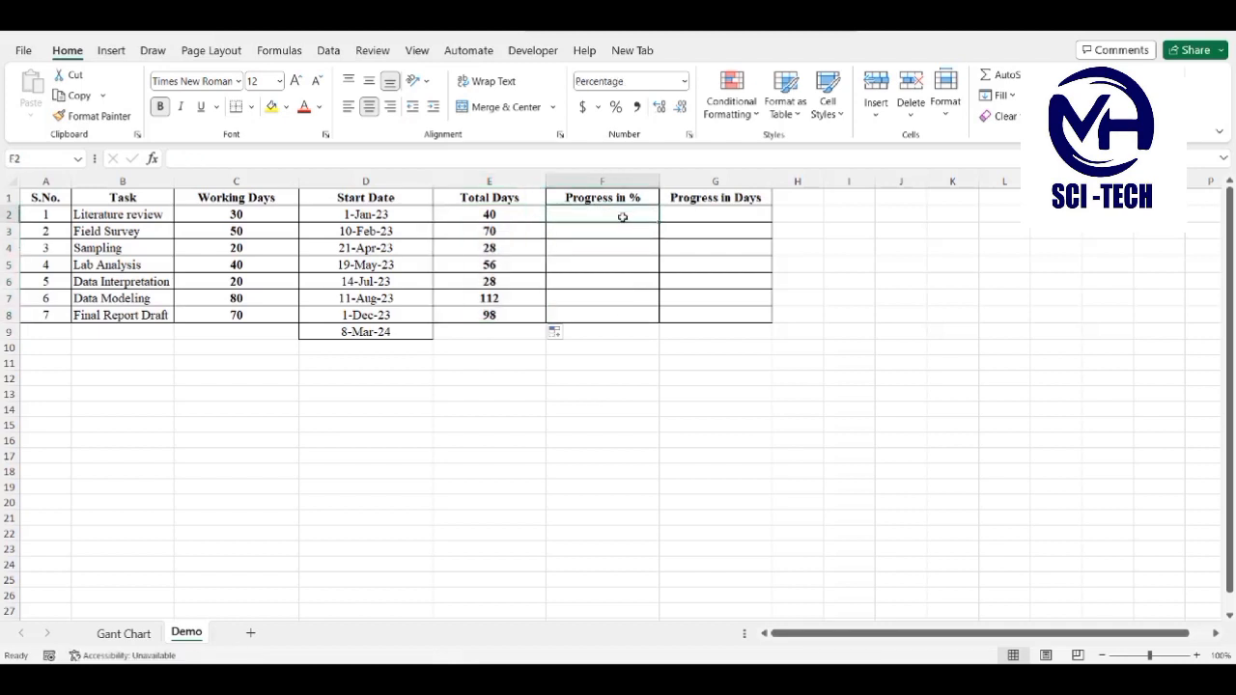
pyautogui.click(122, 634)
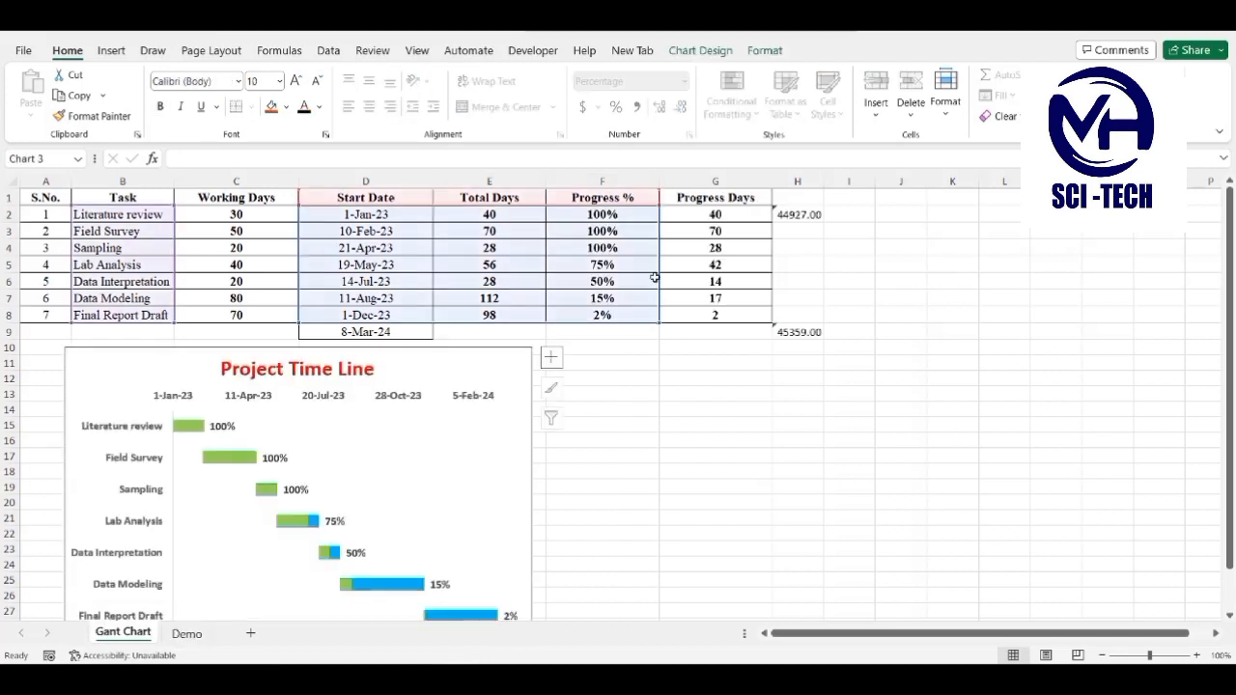
pyautogui.moveTo(630, 214); pyautogui.dragTo(621, 315)
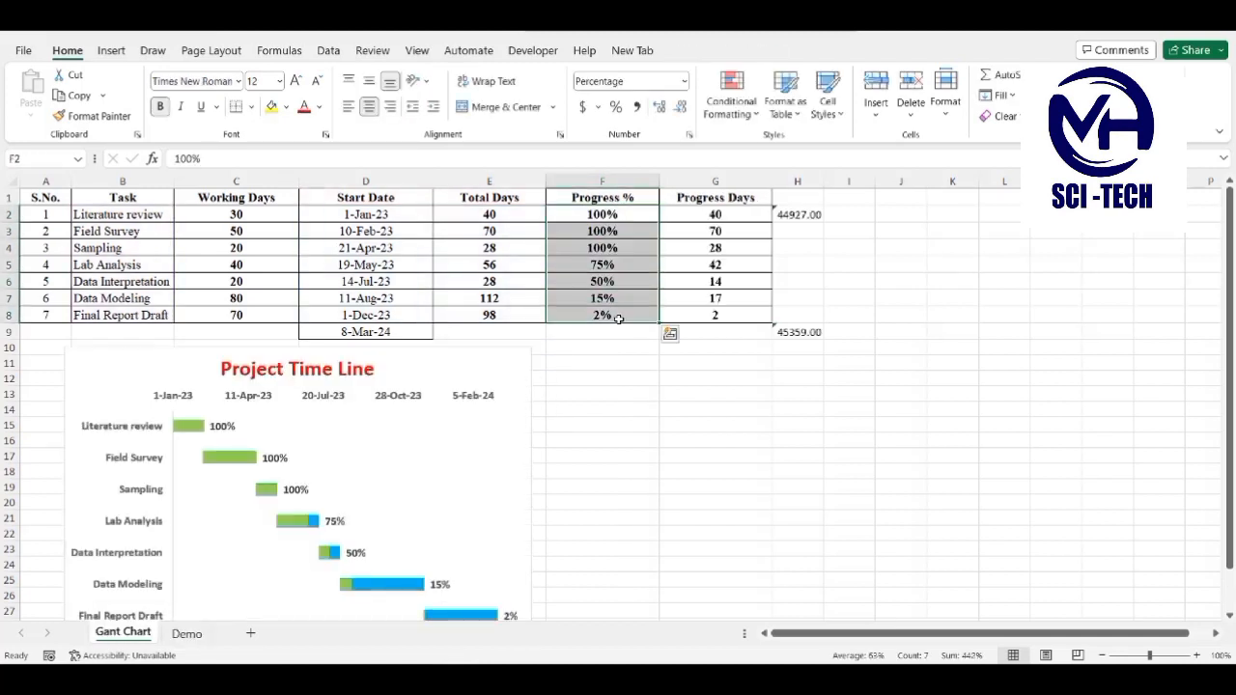
pyautogui.hotkey('ctrl', 'c')
pyautogui.click(186, 633)
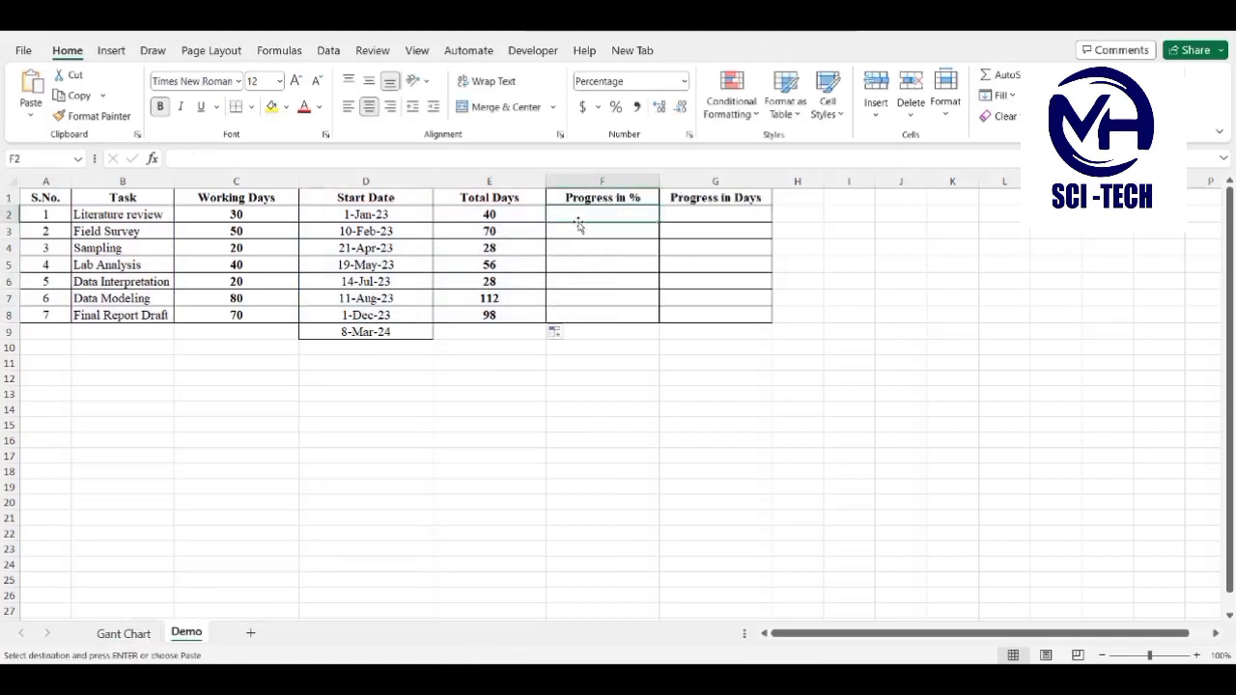
pyautogui.hotkey('ctrl', 'v')
pyautogui.click(711, 377)
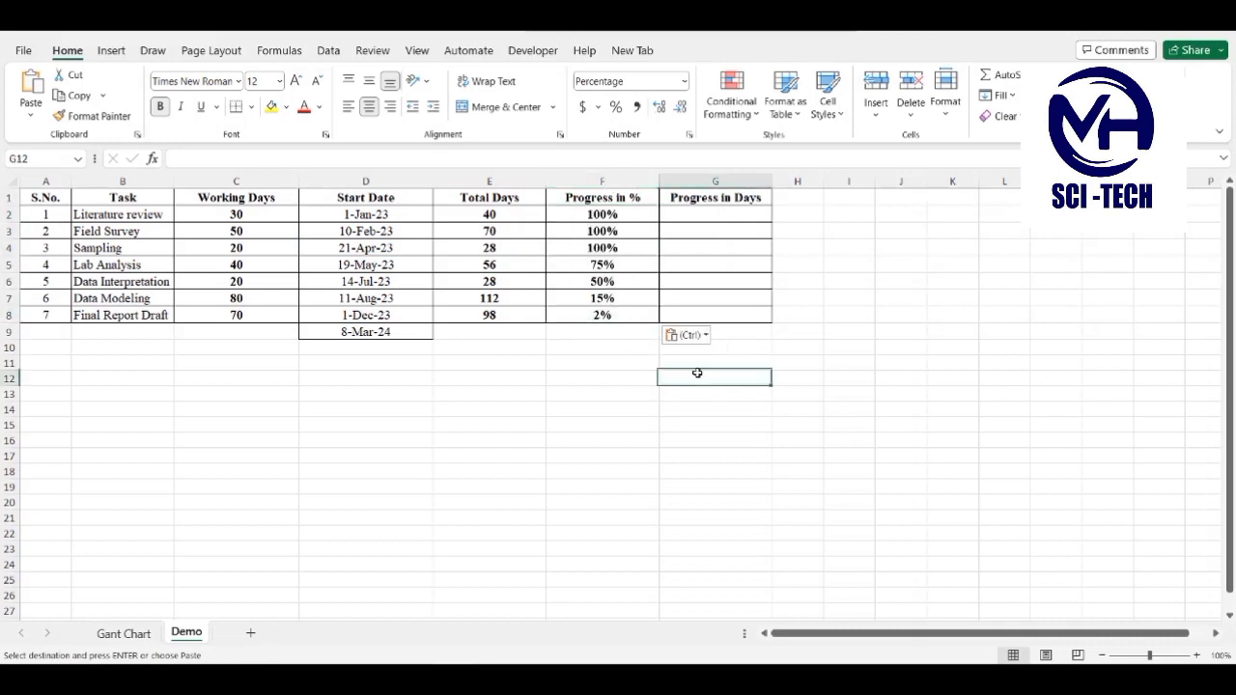
# Step: Calculate the progress in days in G2 with =E2*F2 and fill the formula down to G8
pyautogui.click(737, 213)
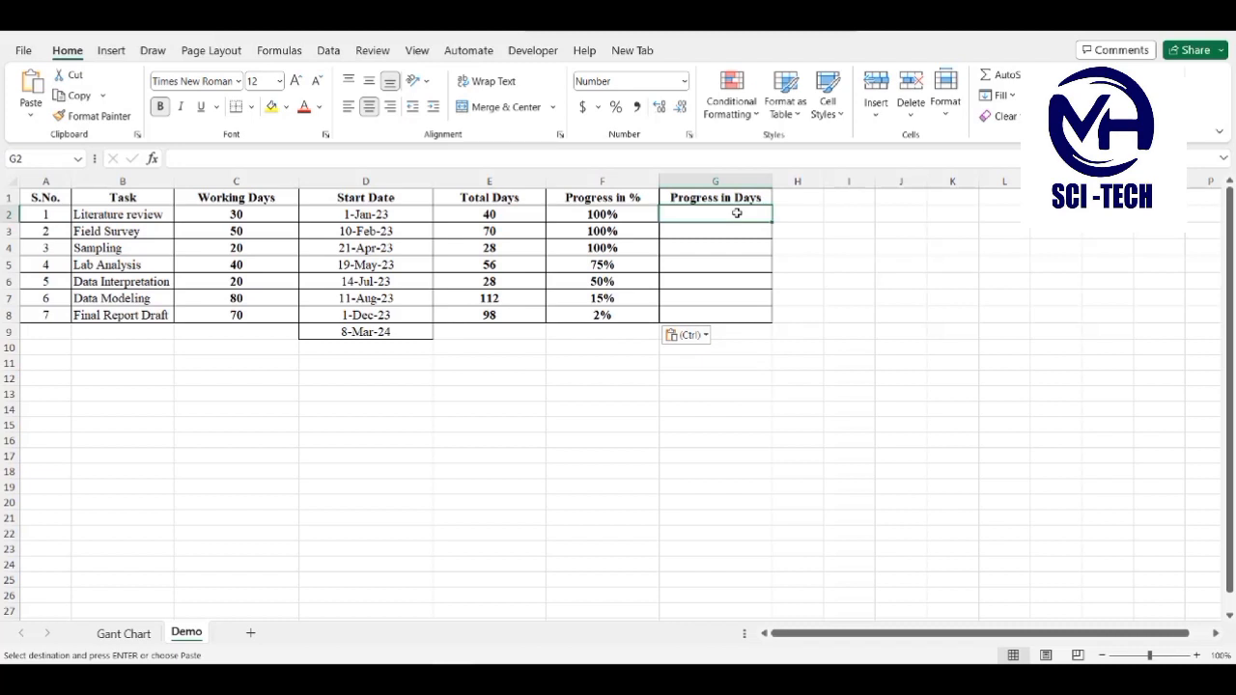
pyautogui.write('=')
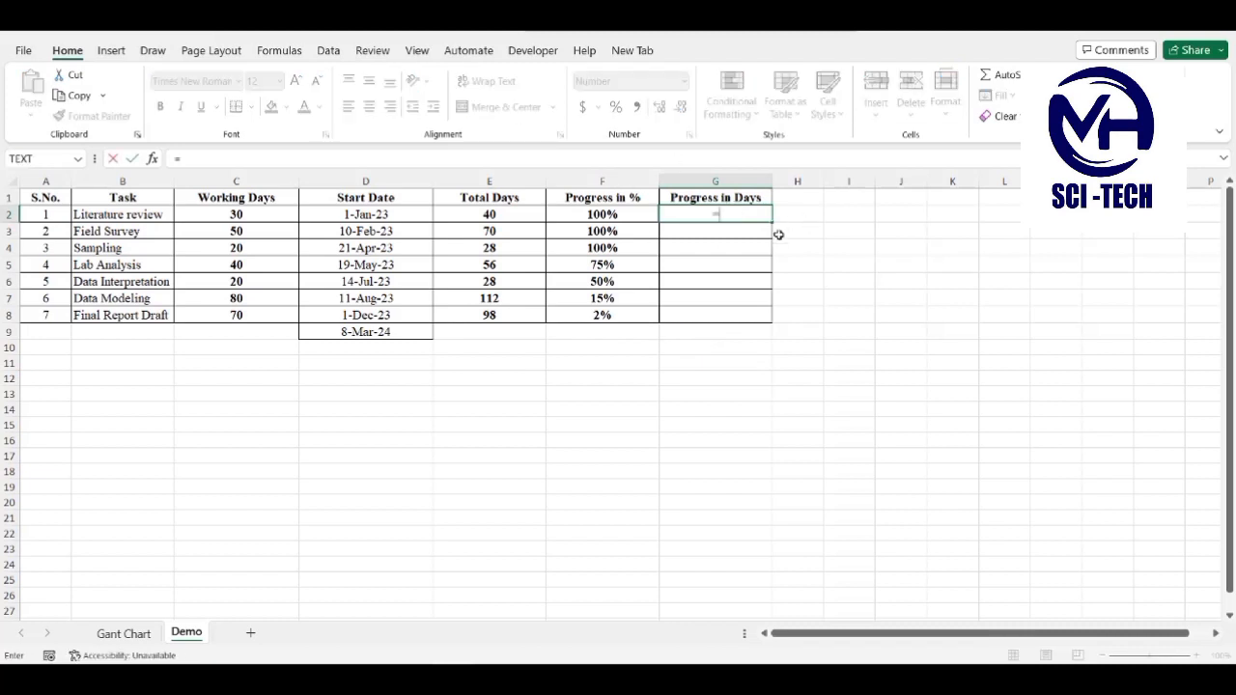
pyautogui.click(521, 214)
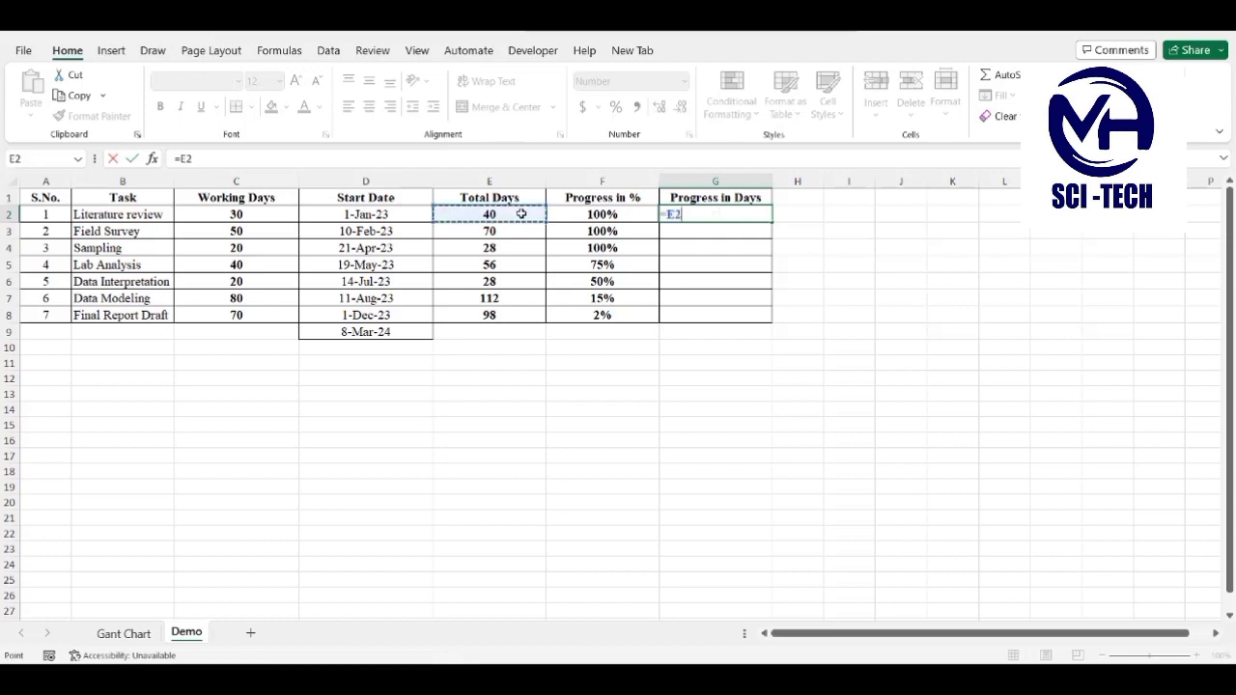
pyautogui.write('*')
pyautogui.click(619, 211)
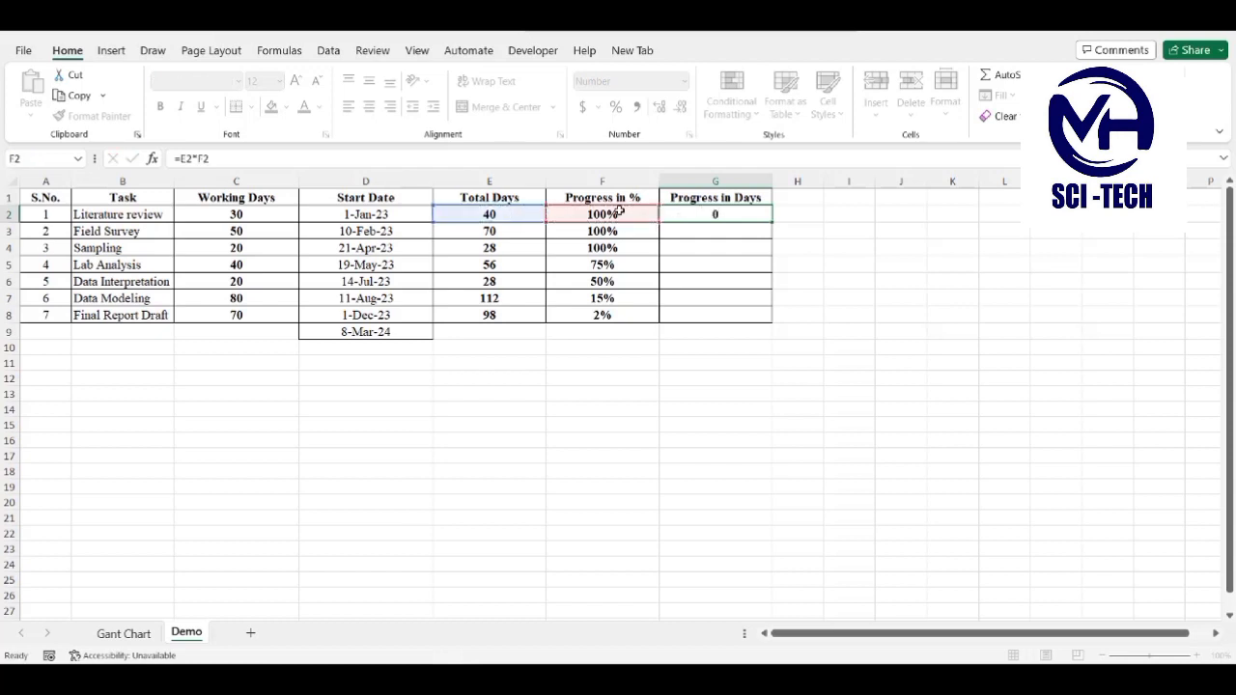
pyautogui.press('Return')
pyautogui.click(734, 212)
pyautogui.moveTo(772, 223); pyautogui.dragTo(773, 331)
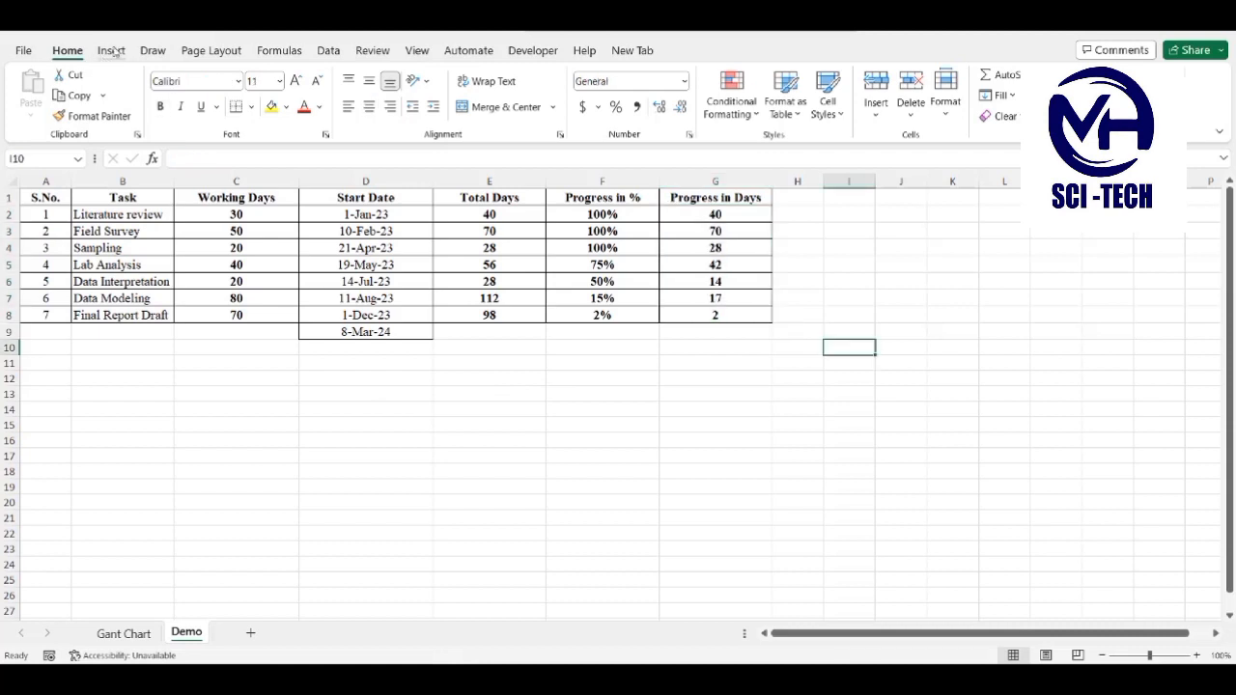
# Step: Insert an empty 2-D stacked bar chart, place it below the table and enlarge it to about rows 10 to 26
pyautogui.click(112, 52)
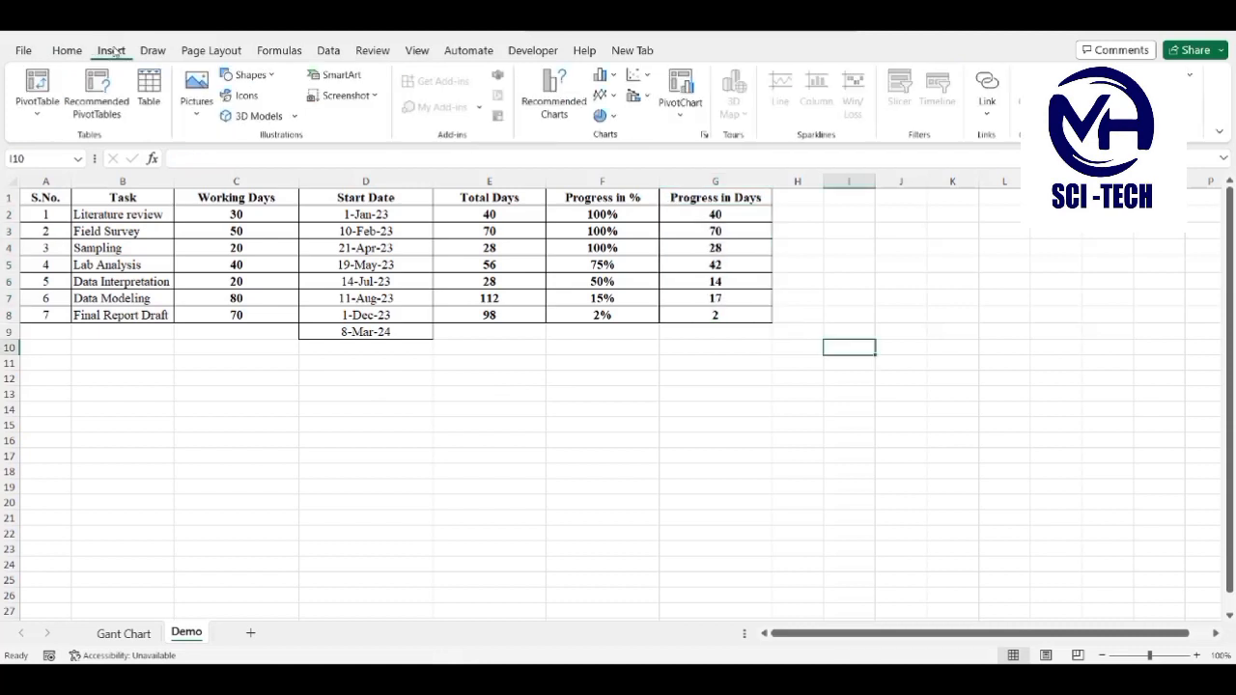
pyautogui.click(612, 77)
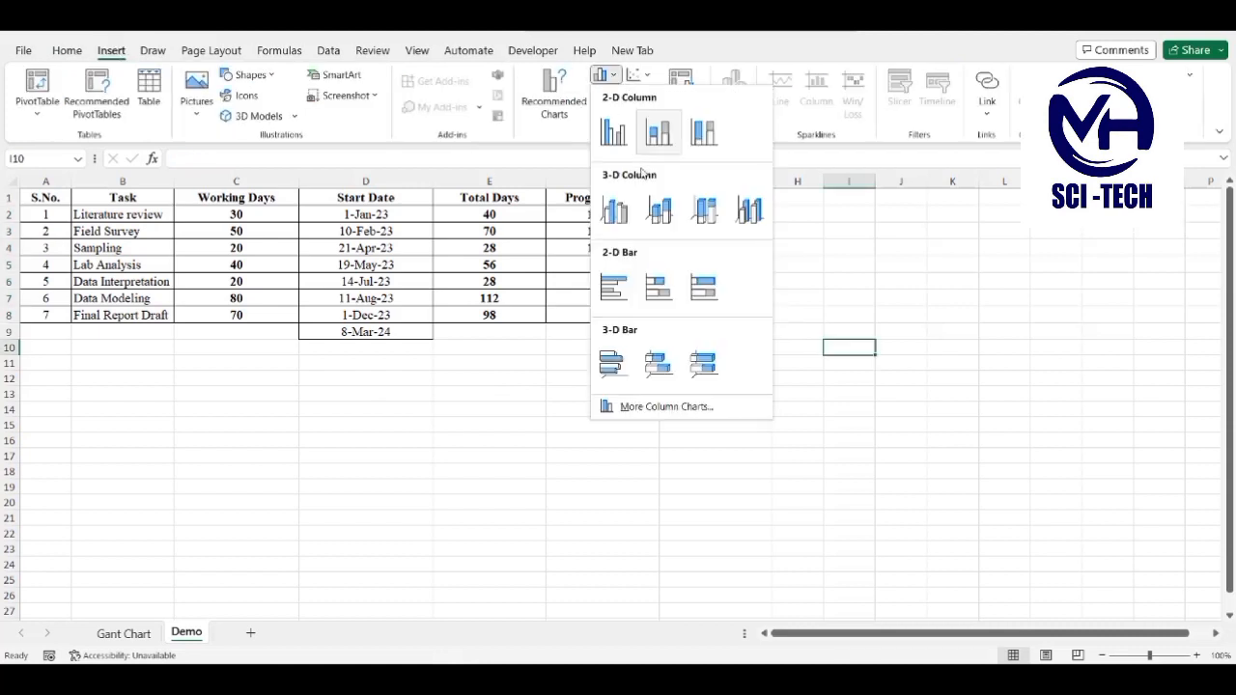
pyautogui.click(664, 293)
pyautogui.moveTo(673, 364); pyautogui.dragTo(300, 421)
pyautogui.moveTo(438, 579); pyautogui.dragTo(495, 607)
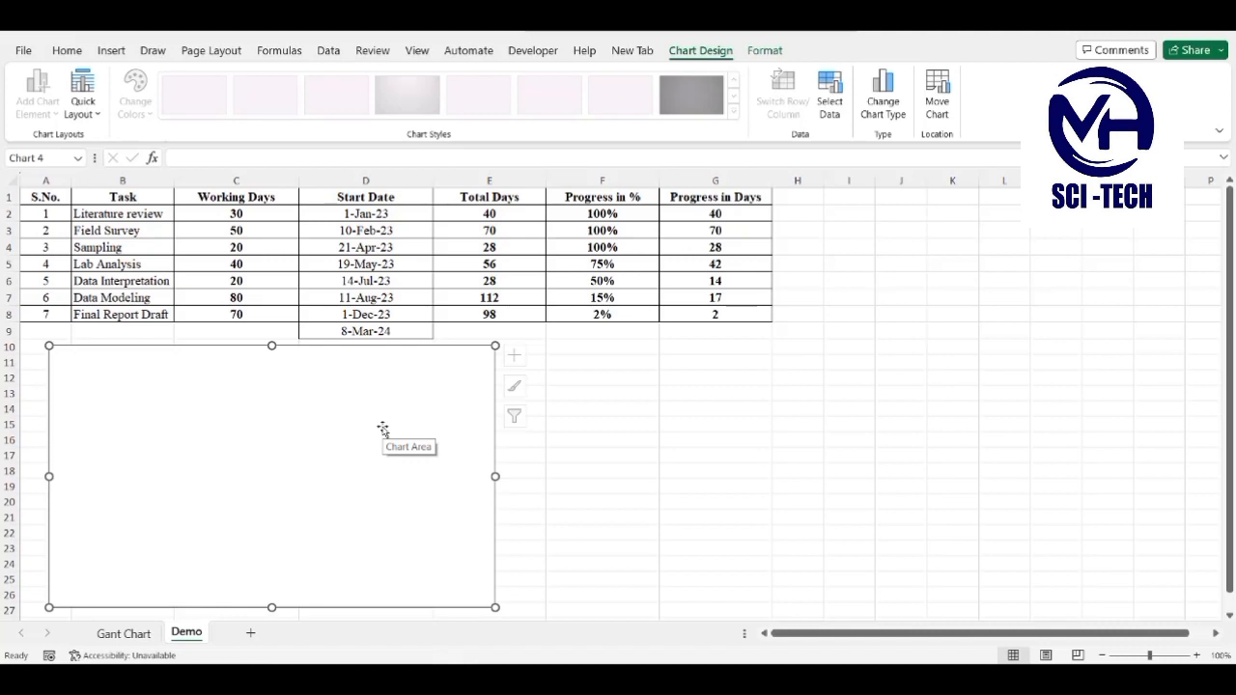
# Step: Add a data series to the empty chart with its name from D1 (Start Date) and its values from D2:D8
pyautogui.rightClick(382, 430)
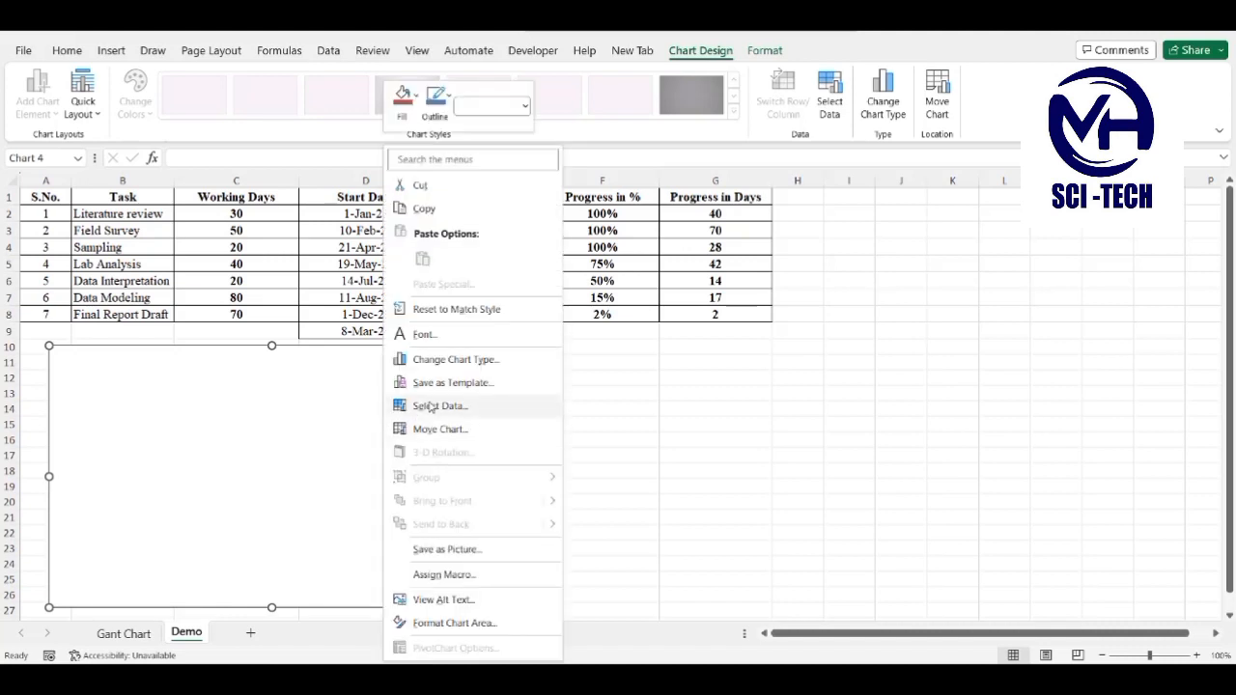
pyautogui.click(481, 415)
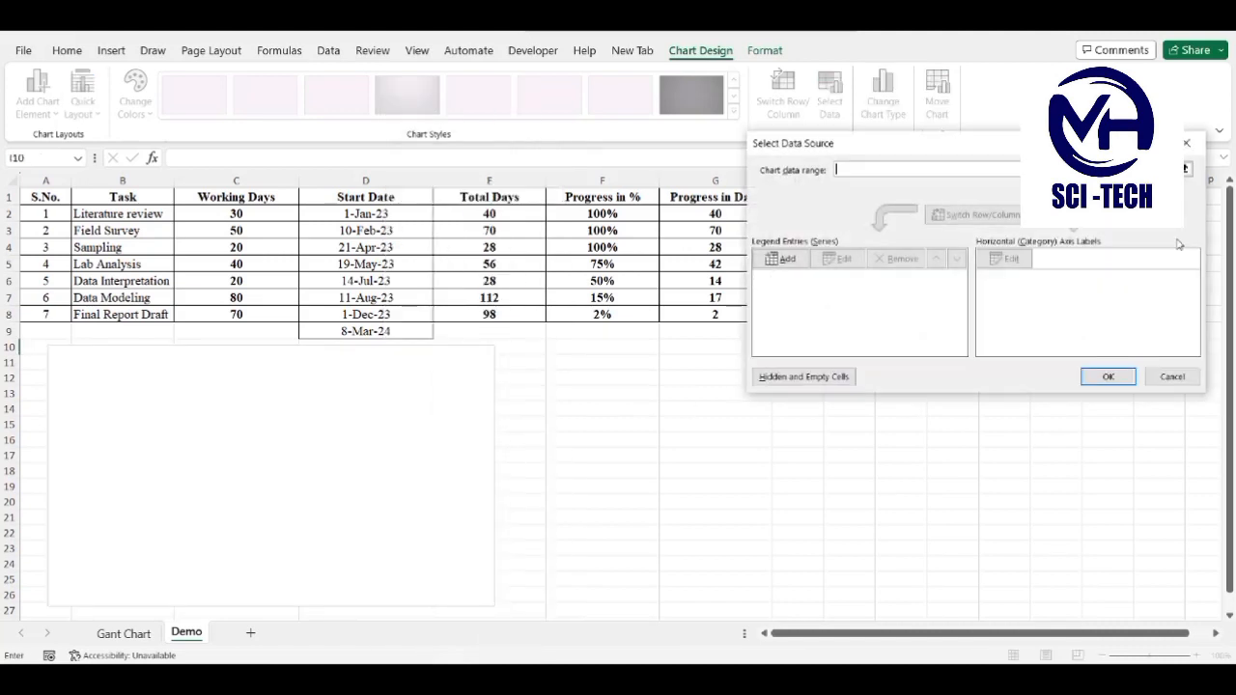
pyautogui.click(783, 260)
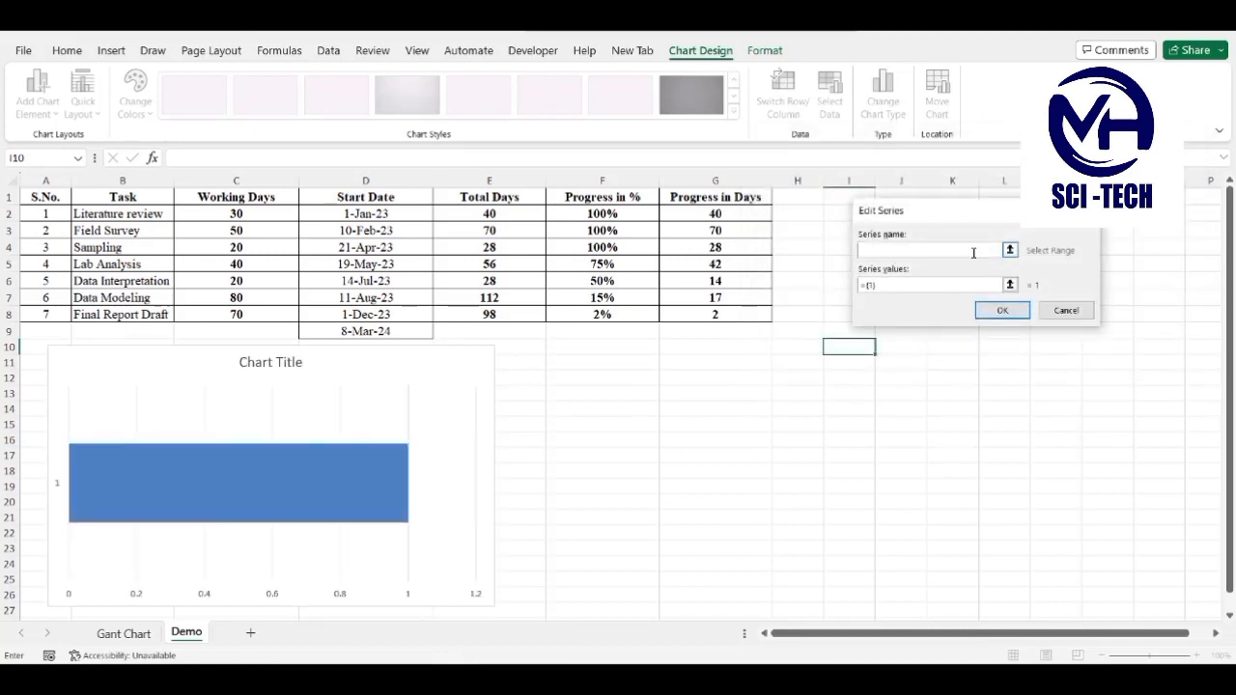
pyautogui.click(365, 197)
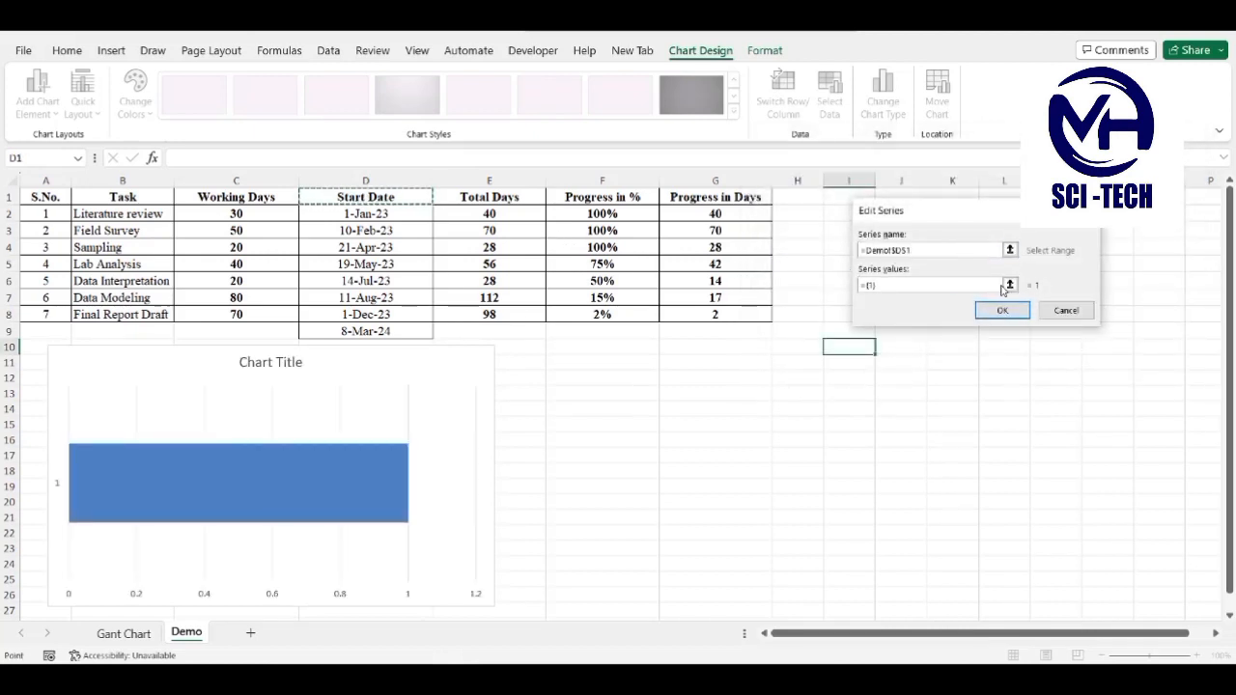
pyautogui.moveTo(365, 214); pyautogui.dragTo(365, 314)
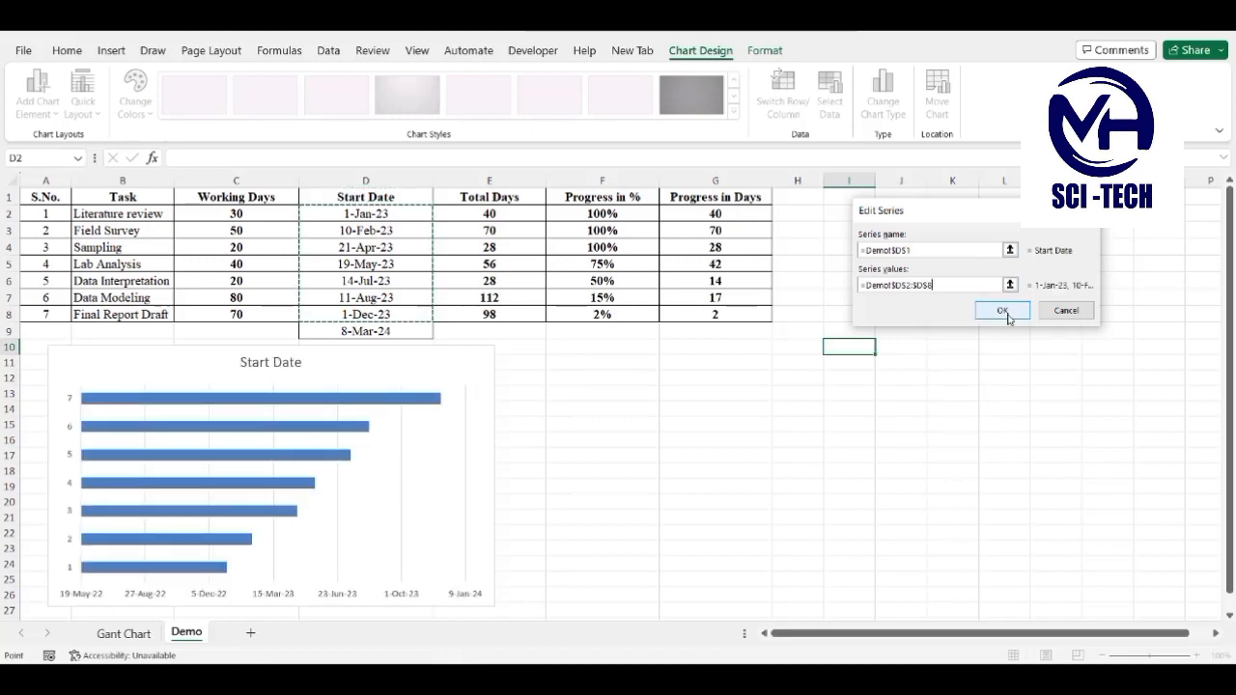
pyautogui.click(1002, 311)
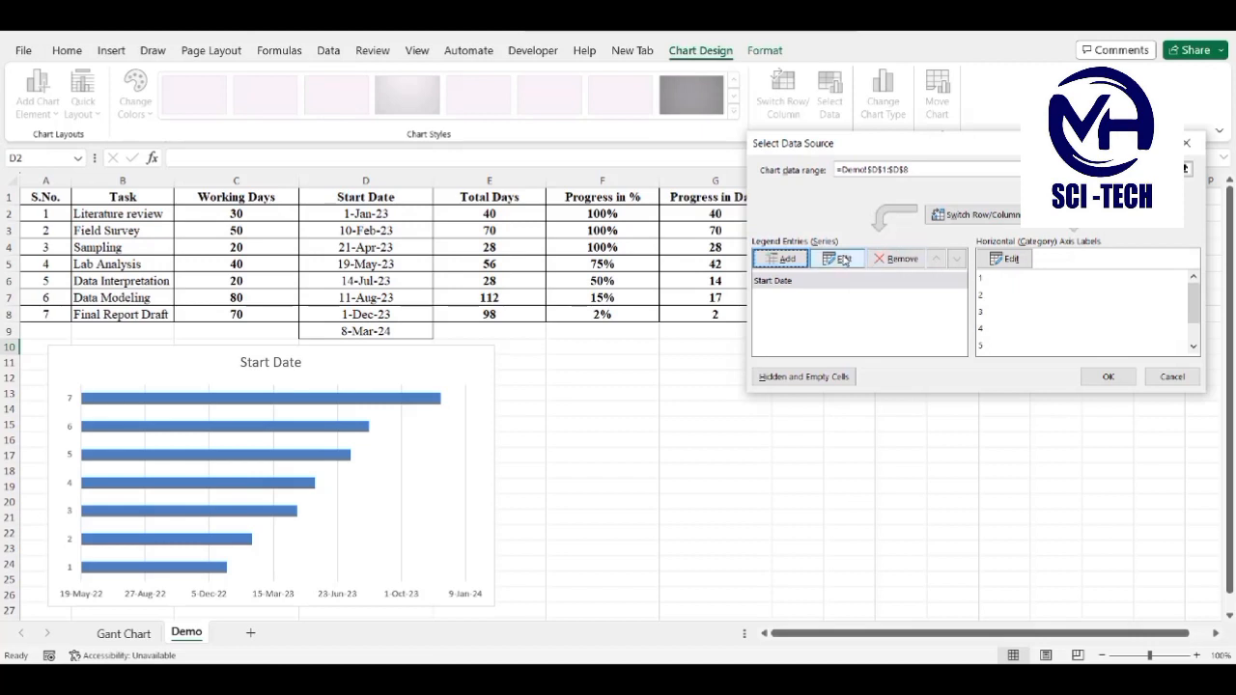
# Step: Add a second chart series with its name from E1 (Total Days) and its values from E2:E8
pyautogui.click(787, 260)
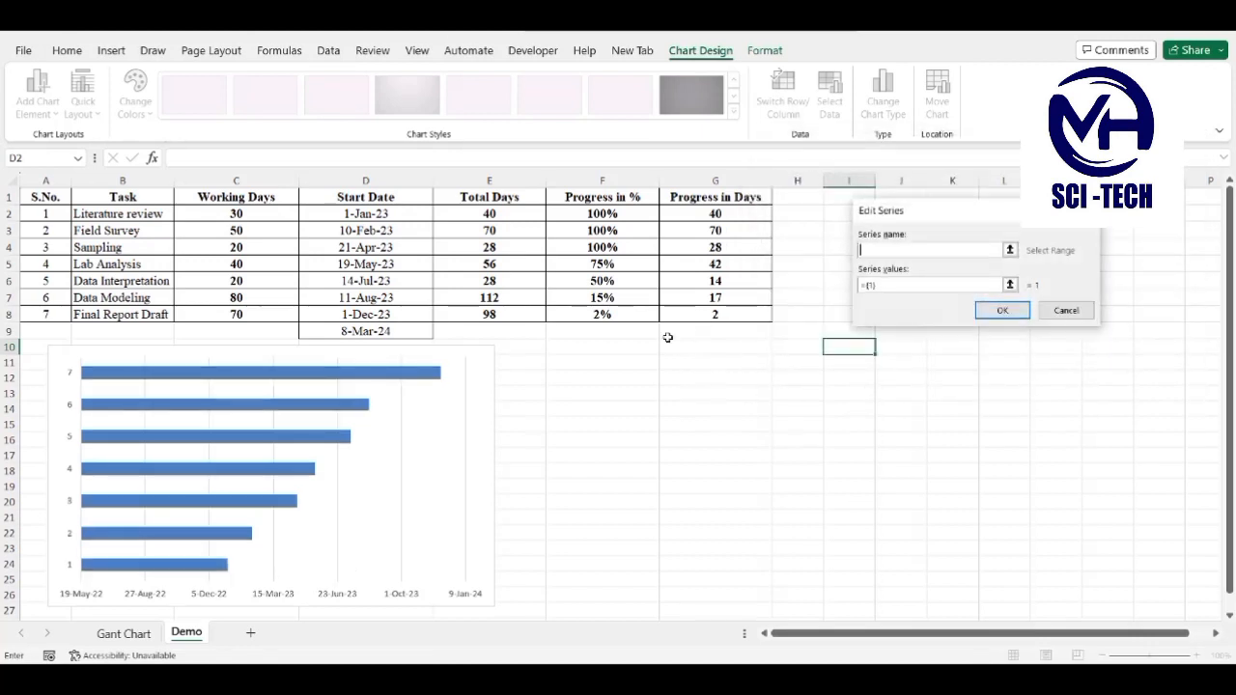
pyautogui.click(495, 197)
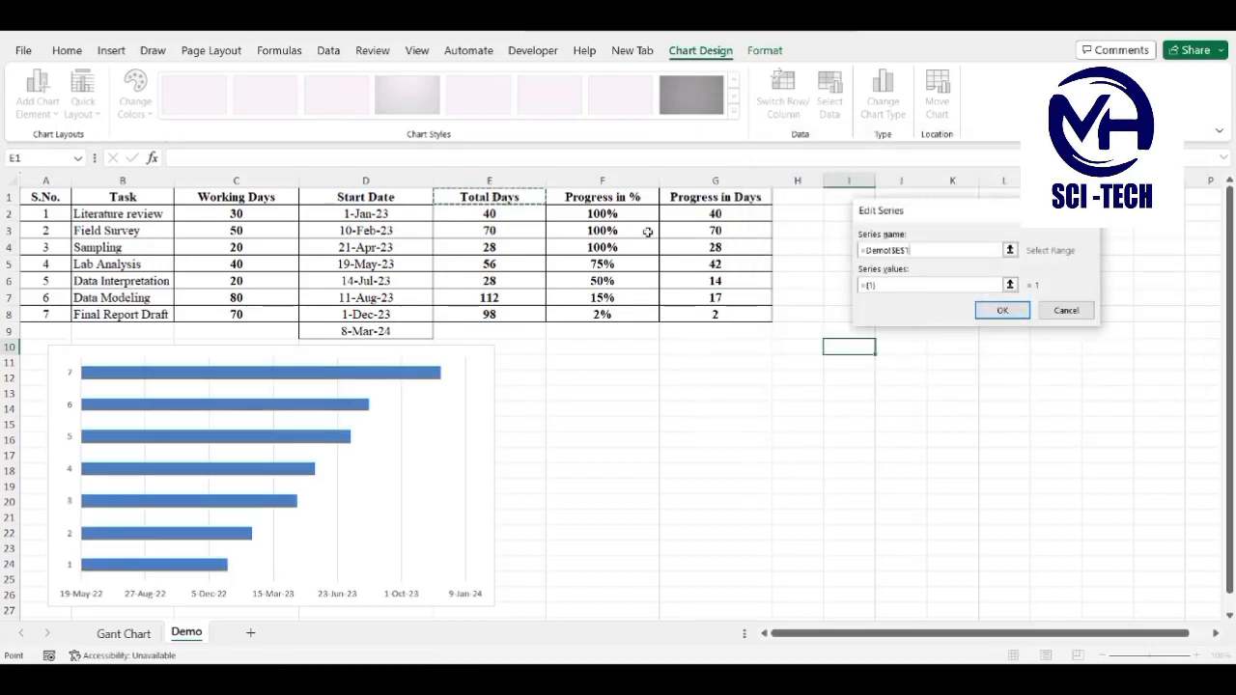
pyautogui.click(908, 284)
pyautogui.moveTo(489, 214); pyautogui.dragTo(489, 314)
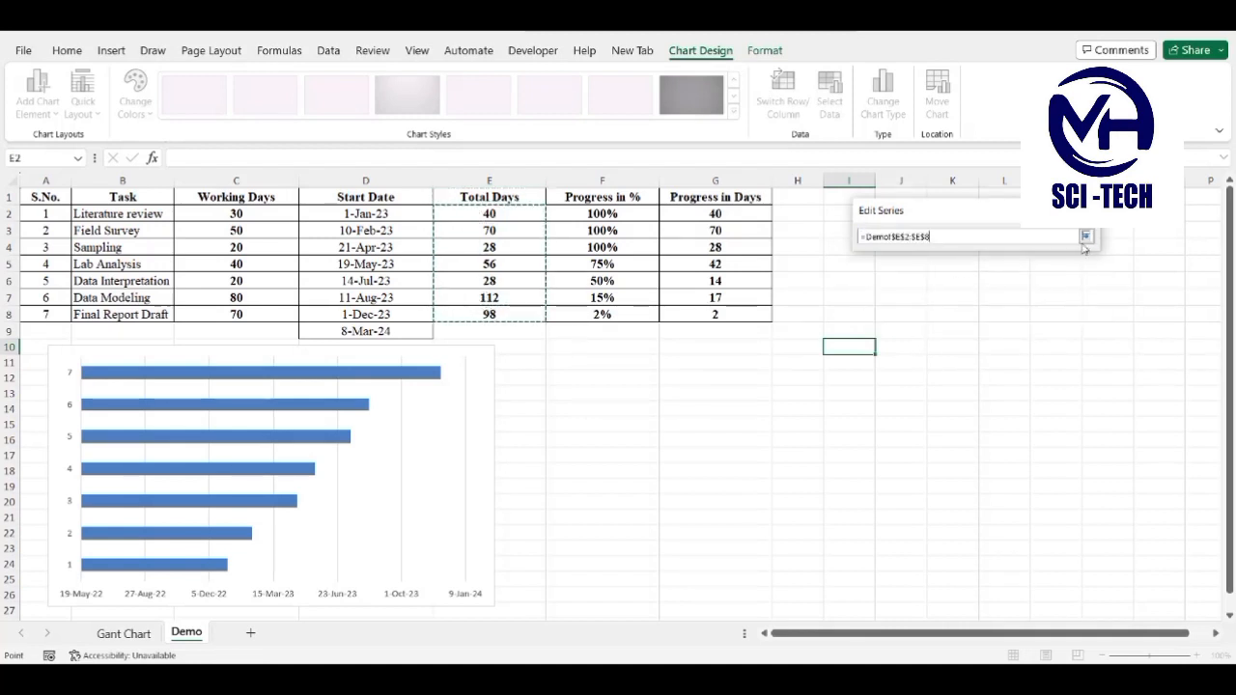
pyautogui.click(1086, 236)
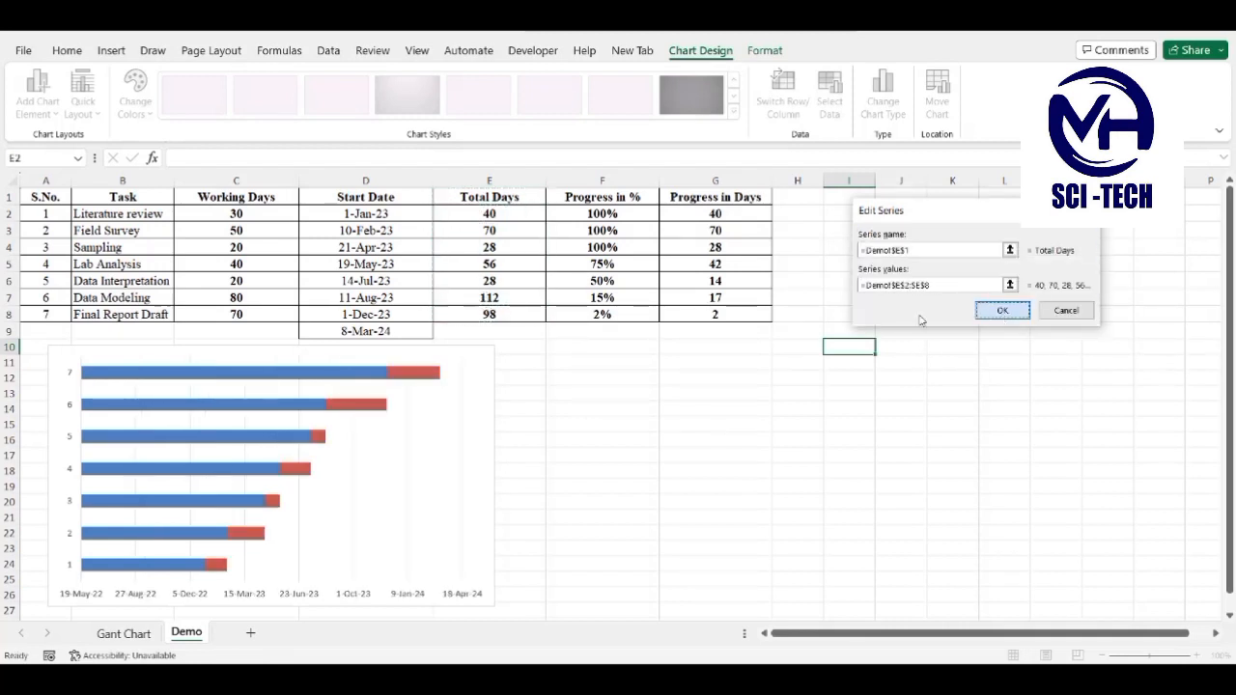
pyautogui.click(1002, 308)
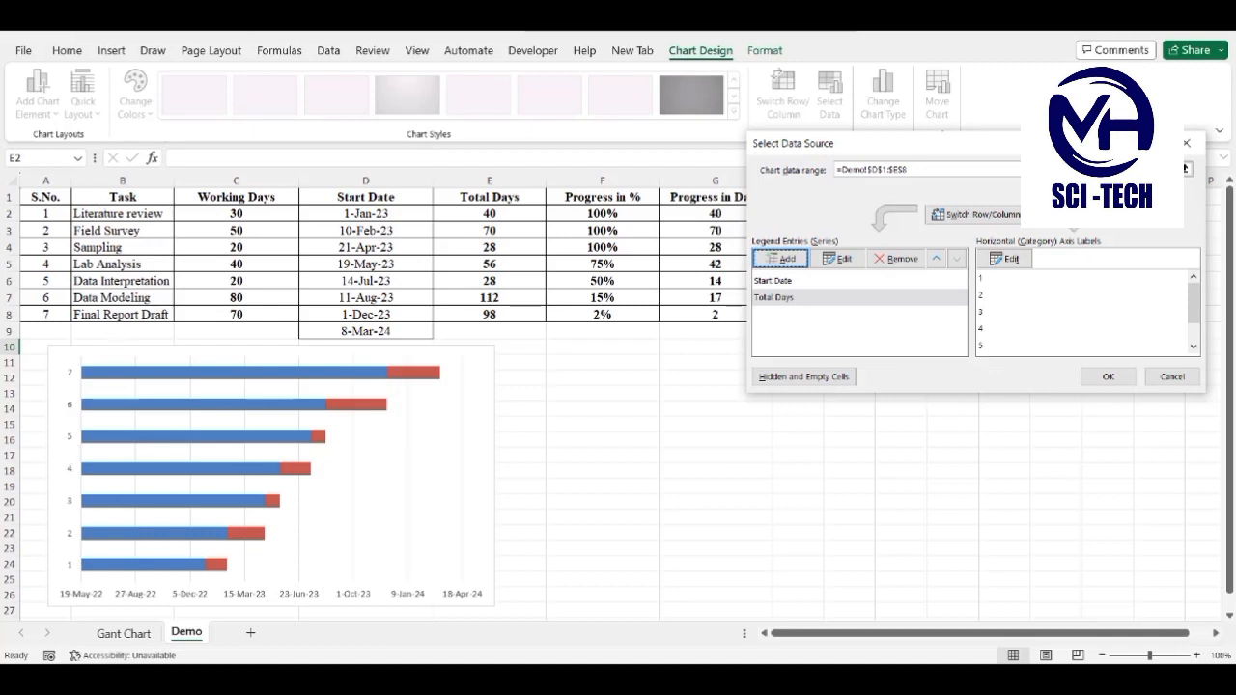
# Step: Set the chart's category axis labels to the task names in B2:B8 and apply the data source changes
pyautogui.click(1004, 259)
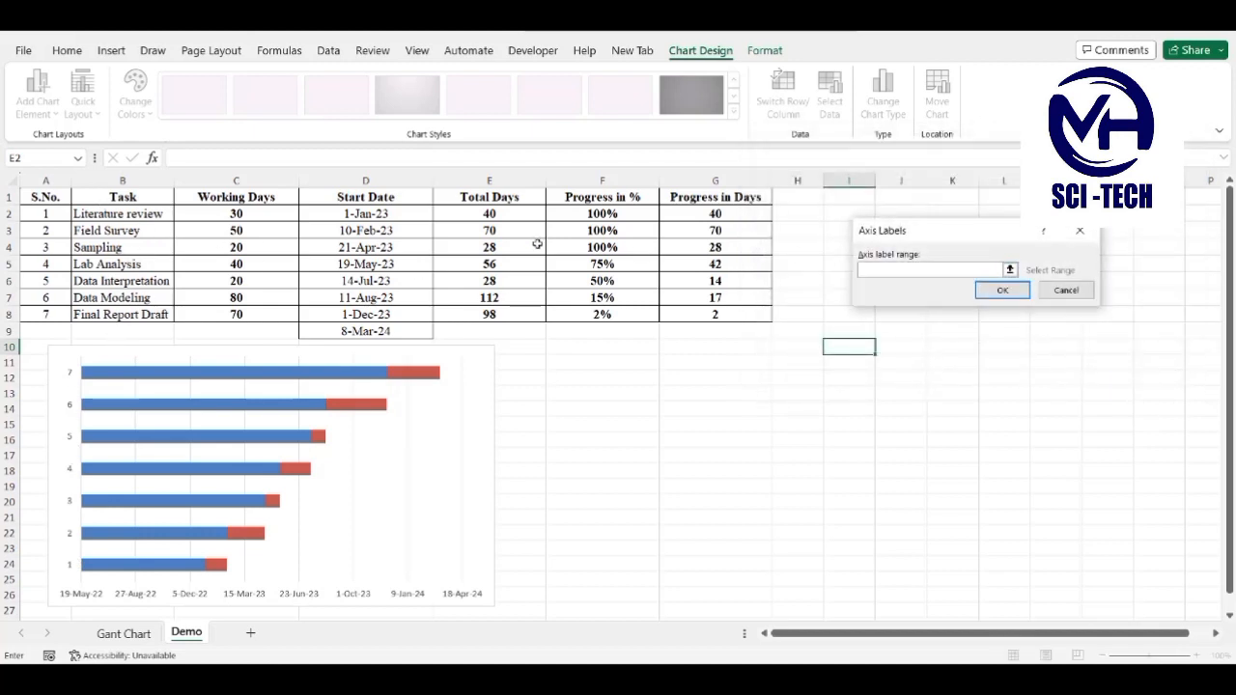
pyautogui.click(1010, 269)
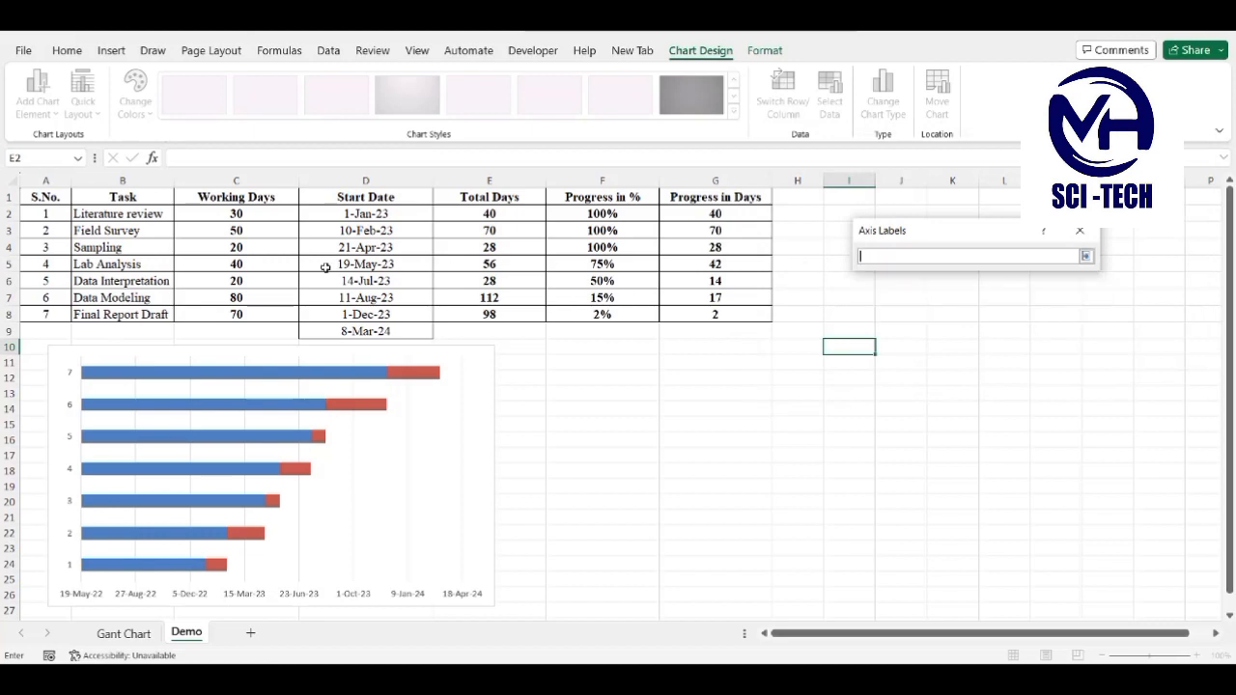
pyautogui.click(104, 213)
pyautogui.moveTo(104, 213); pyautogui.dragTo(136, 319)
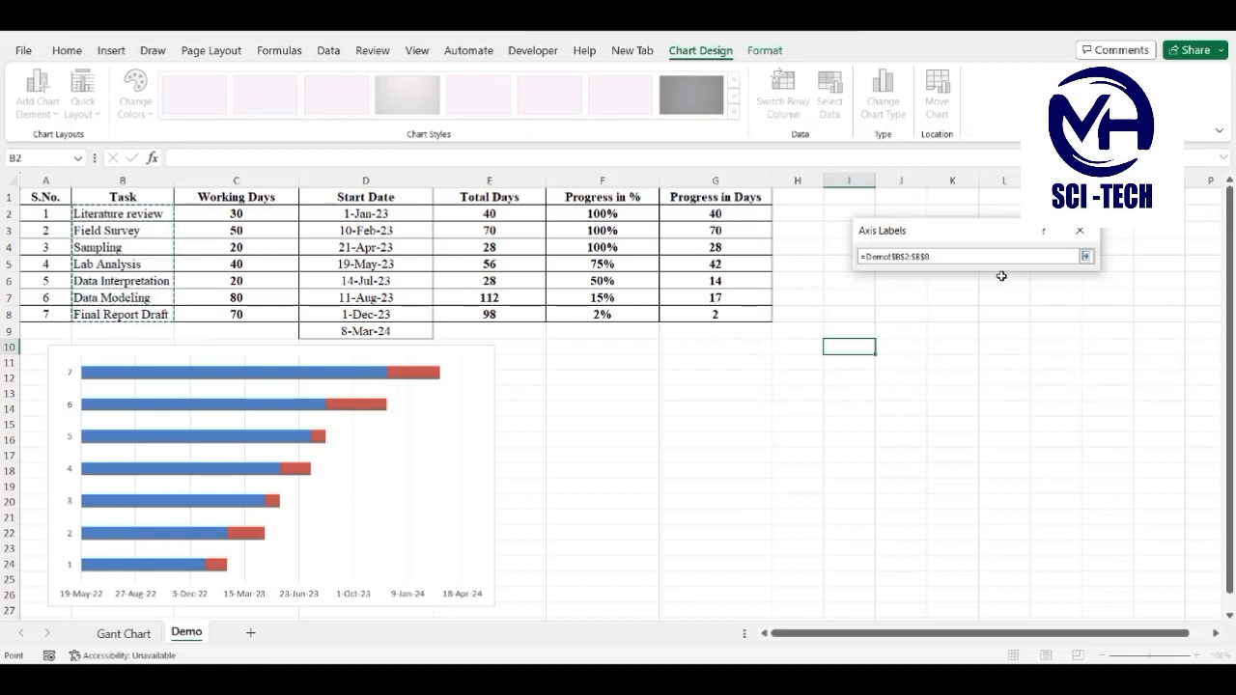
pyautogui.click(1085, 256)
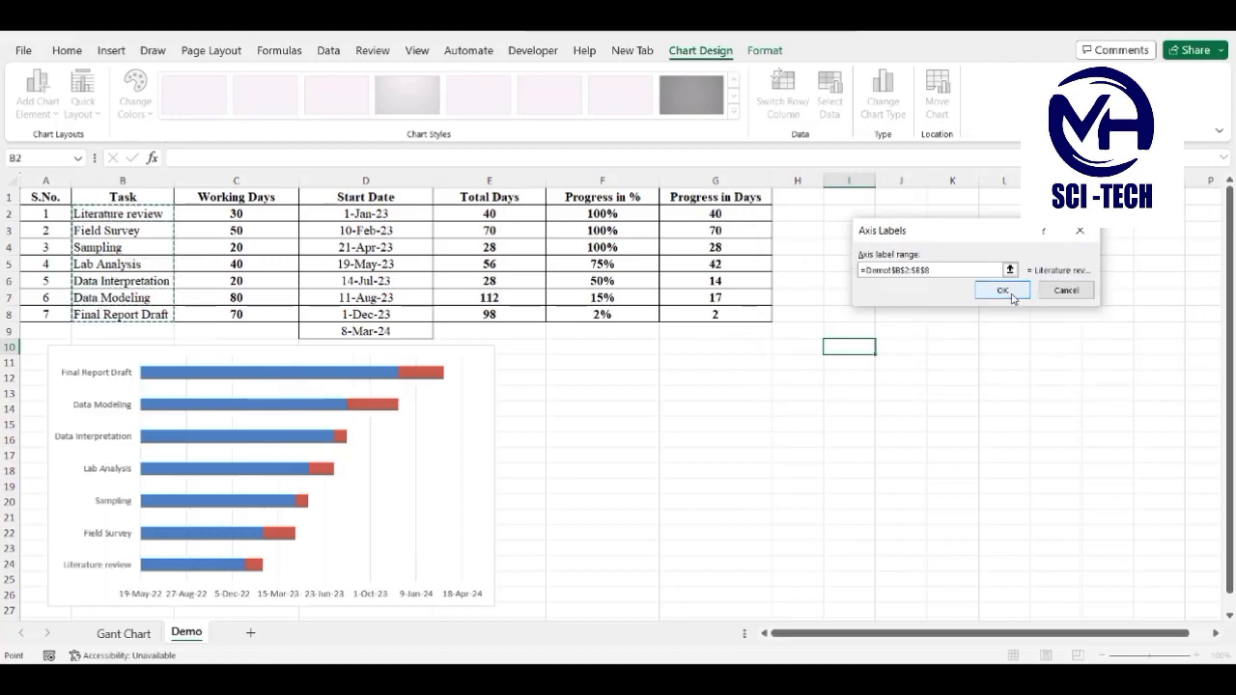
pyautogui.click(1012, 295)
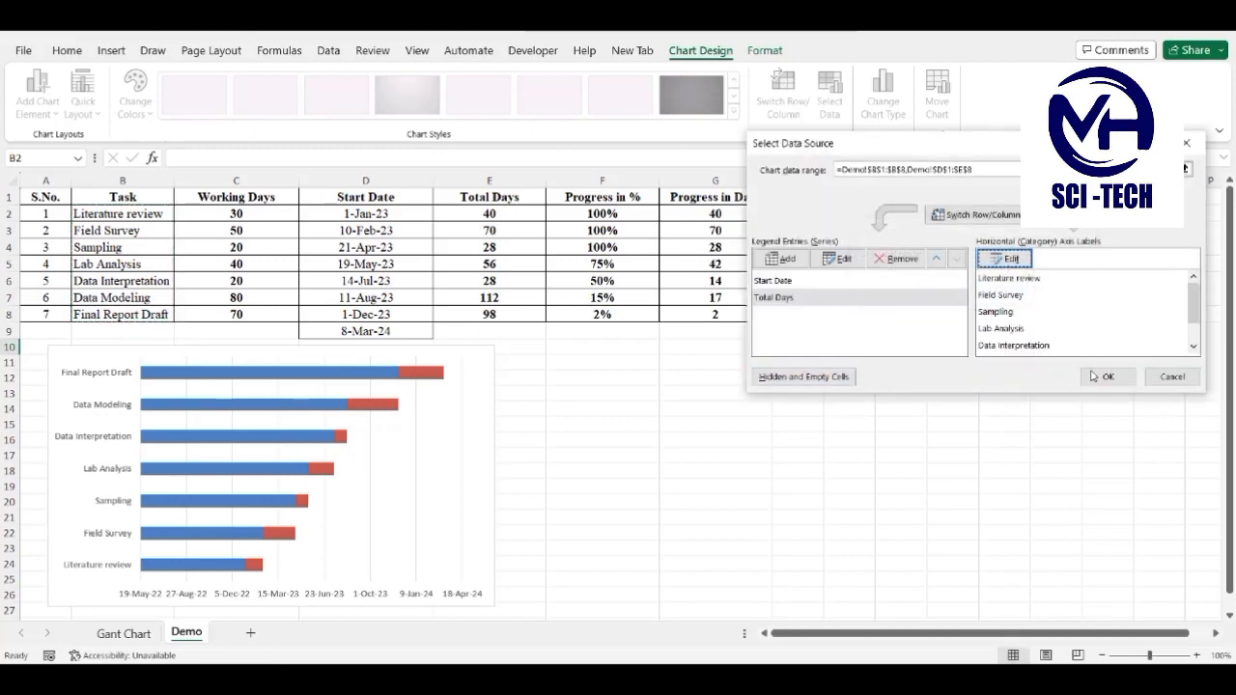
pyautogui.press('Return')
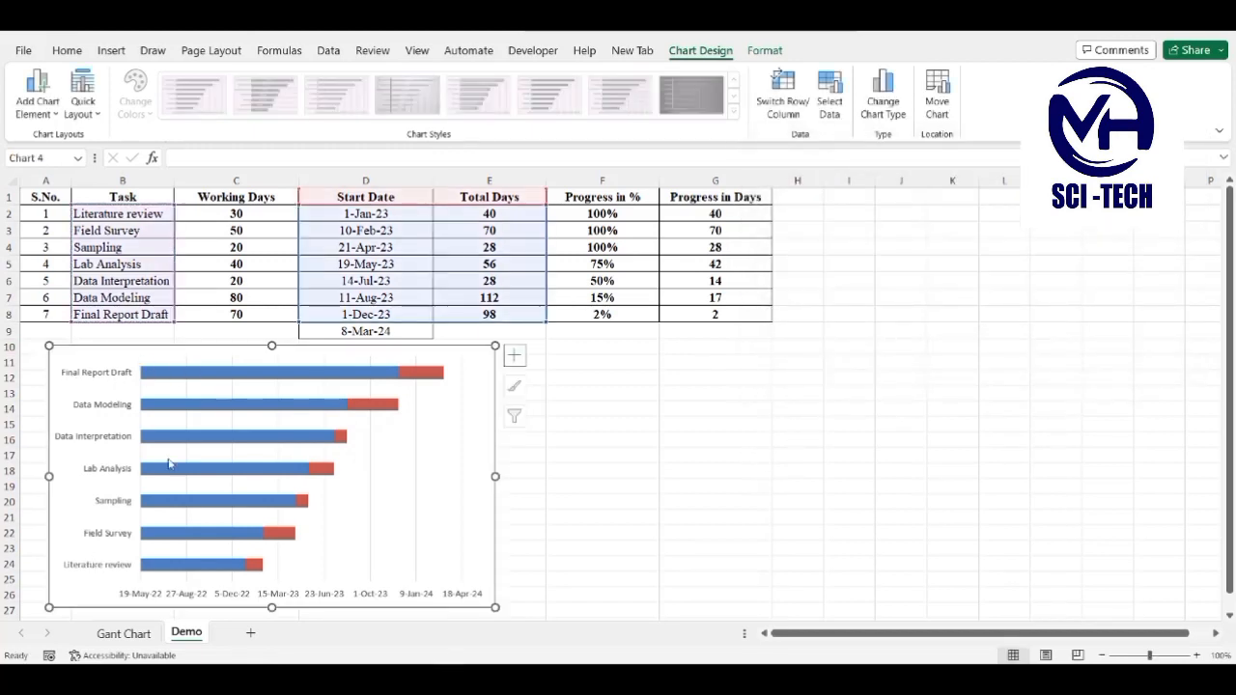
# Step: Put the task categories on the chart's vertical axis in reverse order
pyautogui.rightClick(97, 409)
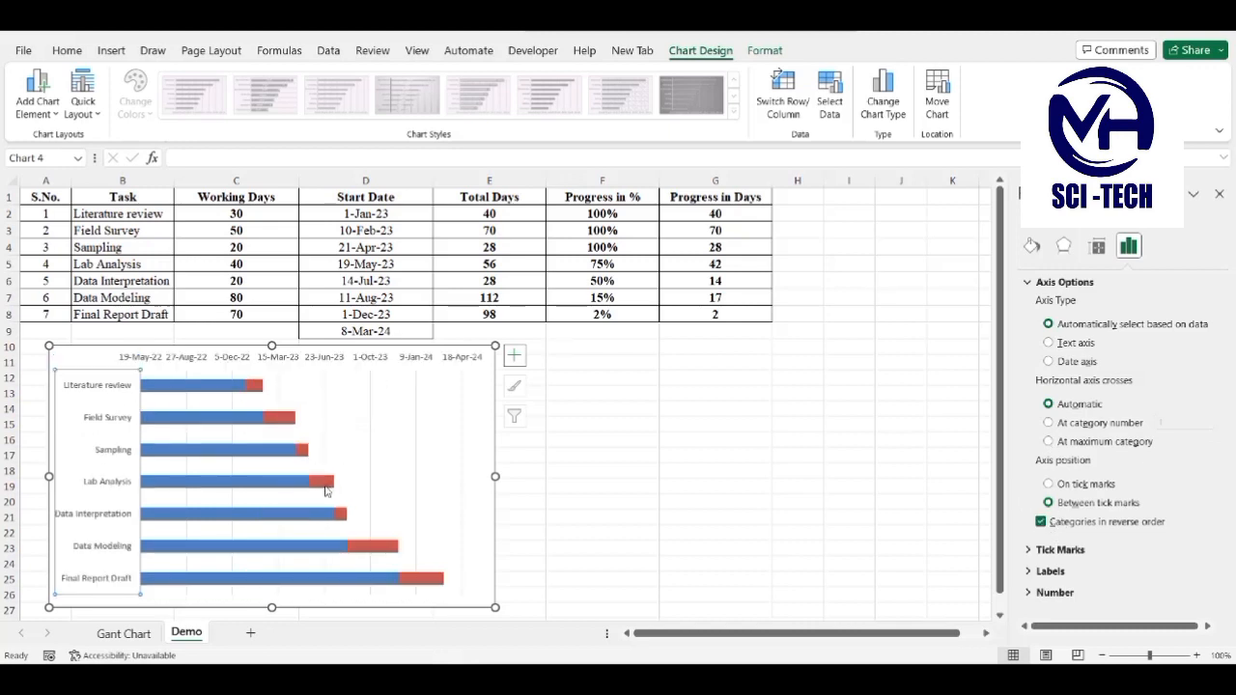
pyautogui.click(618, 409)
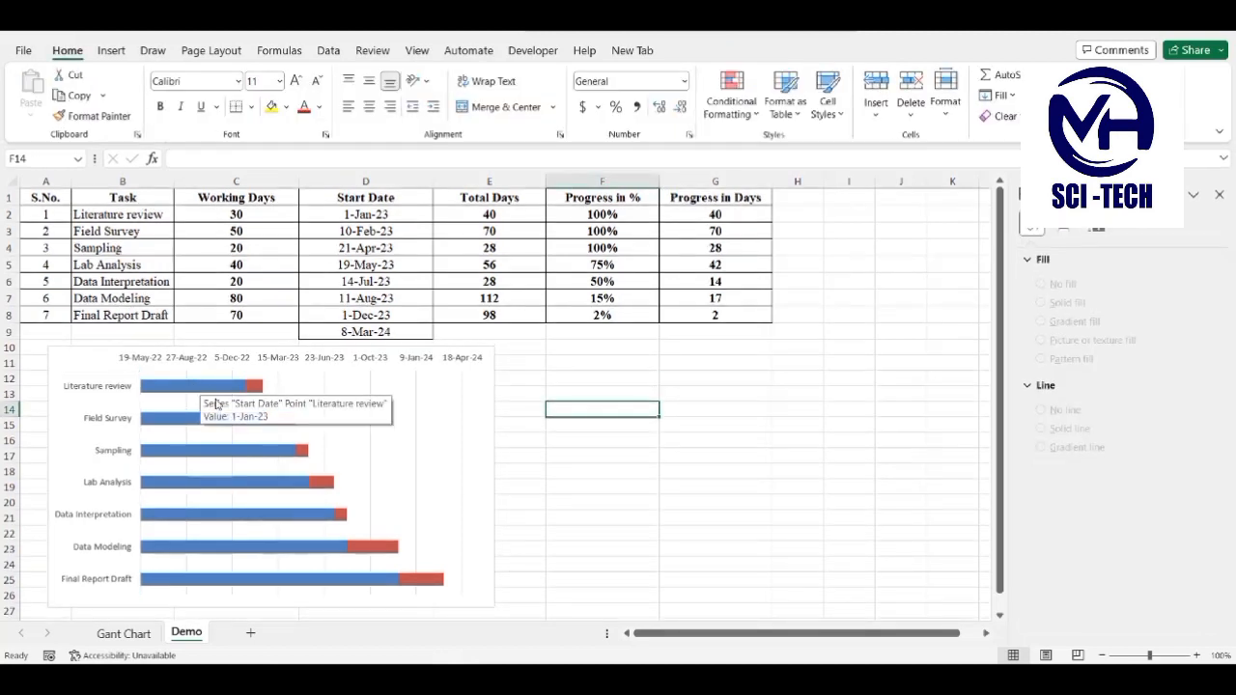
# Step: Set the blue Start Date series in the chart to no fill
pyautogui.moveTo(255, 391)
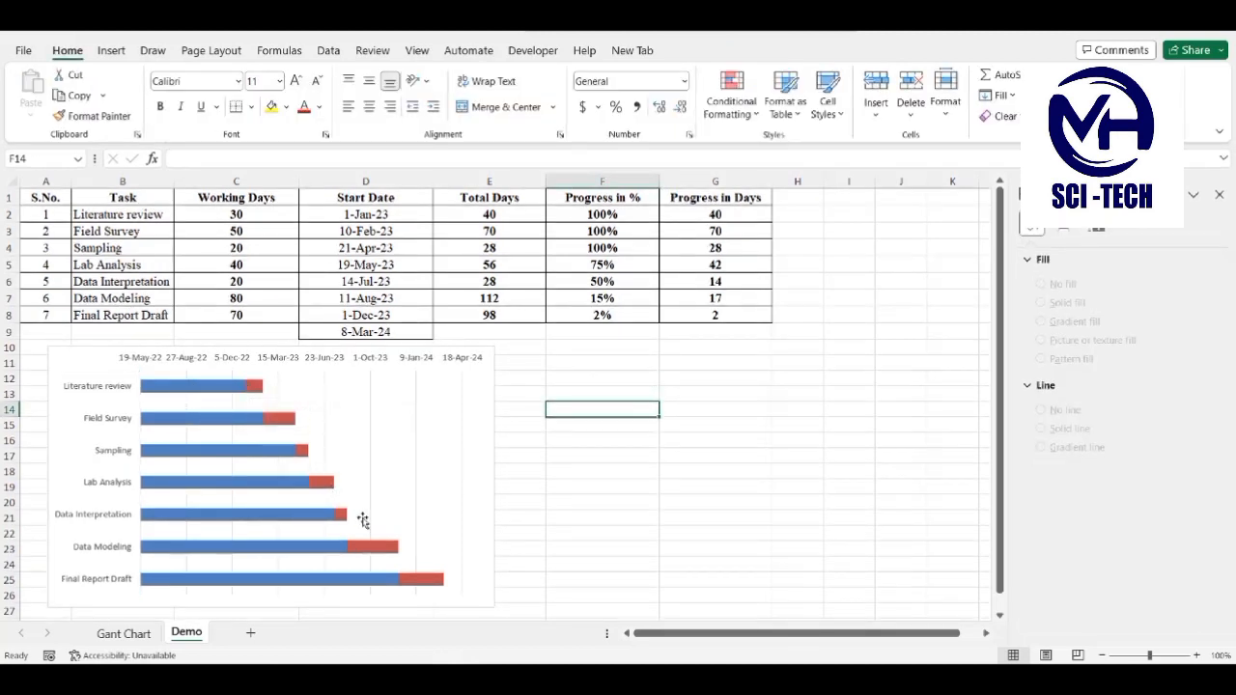
pyautogui.click(202, 392)
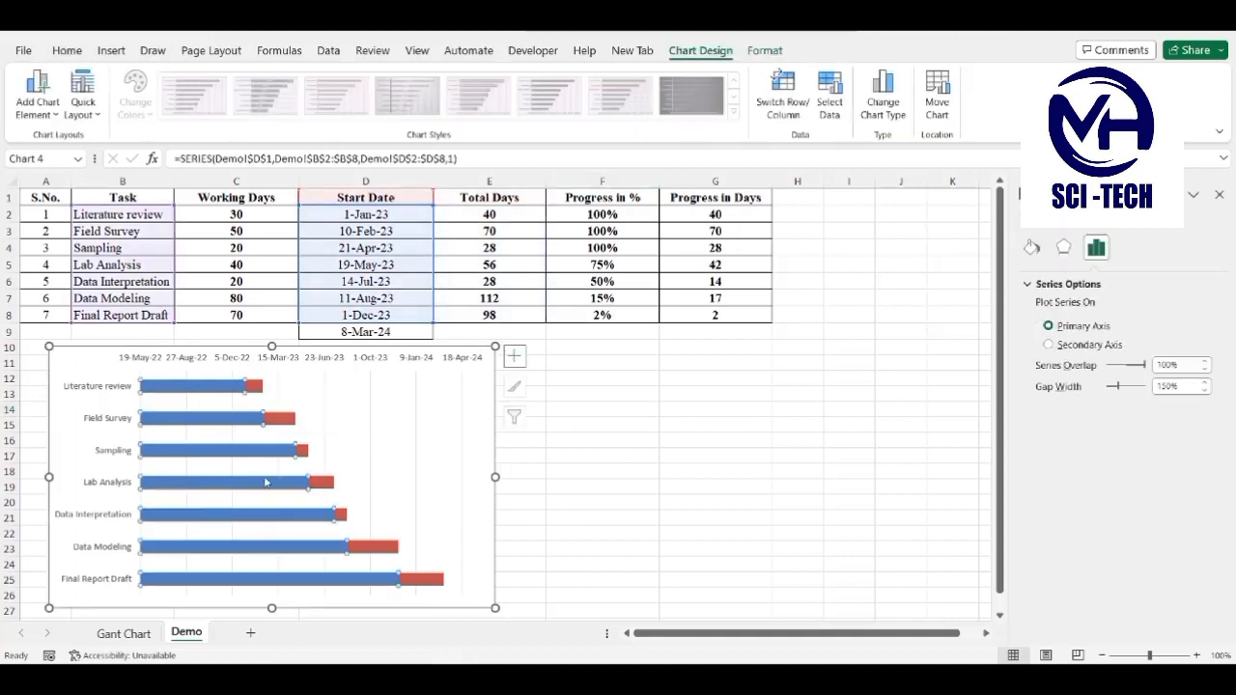
pyautogui.click(1033, 249)
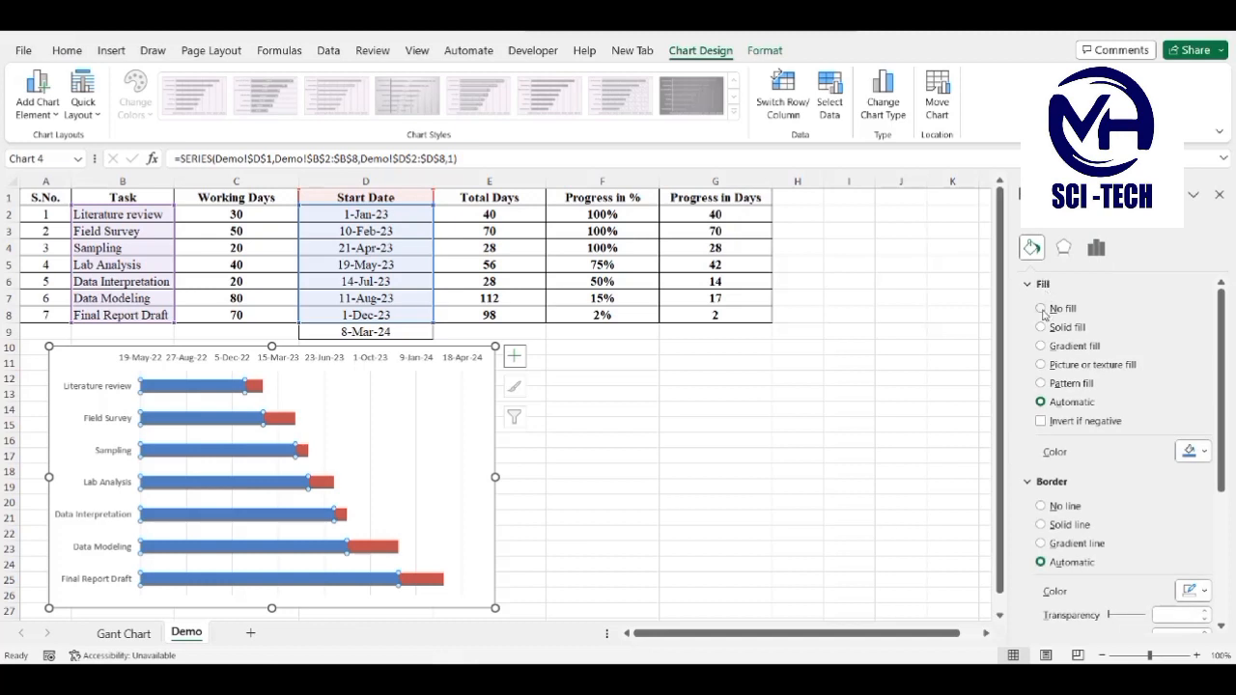
pyautogui.click(1041, 309)
pyautogui.click(623, 472)
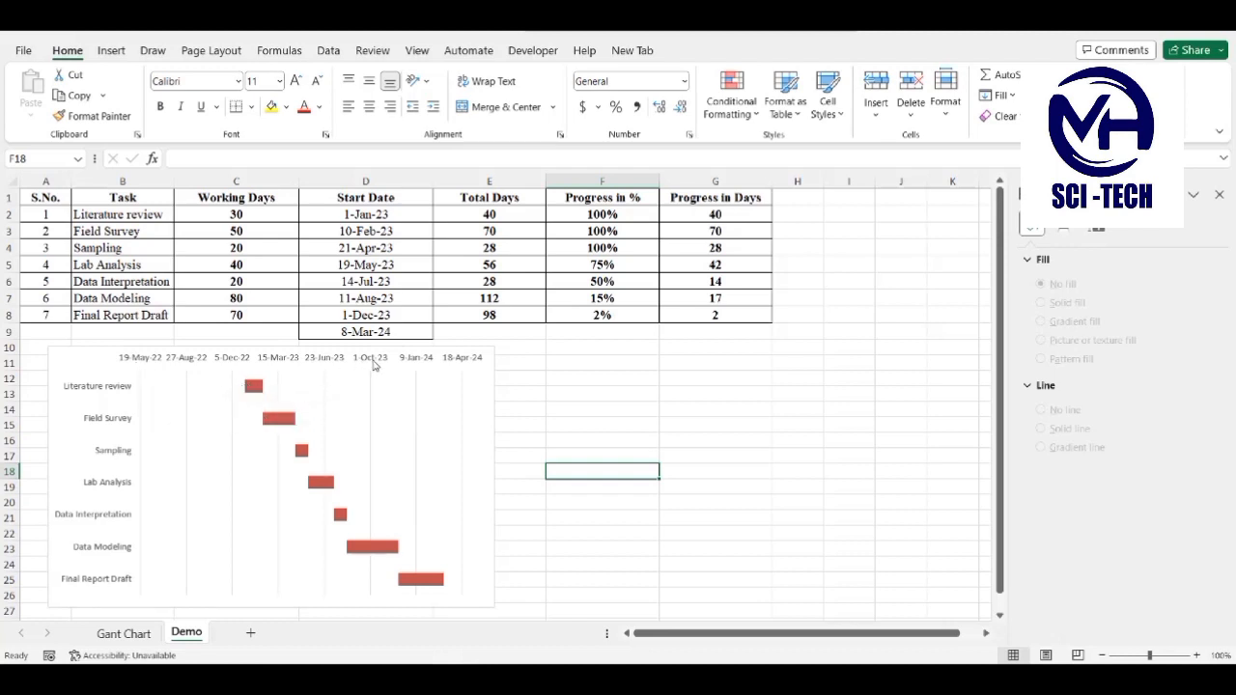
# Step: Reference the first start date in I2 with =D2 and the end date in I9 with =D9
pyautogui.click(848, 215)
pyautogui.write('=')
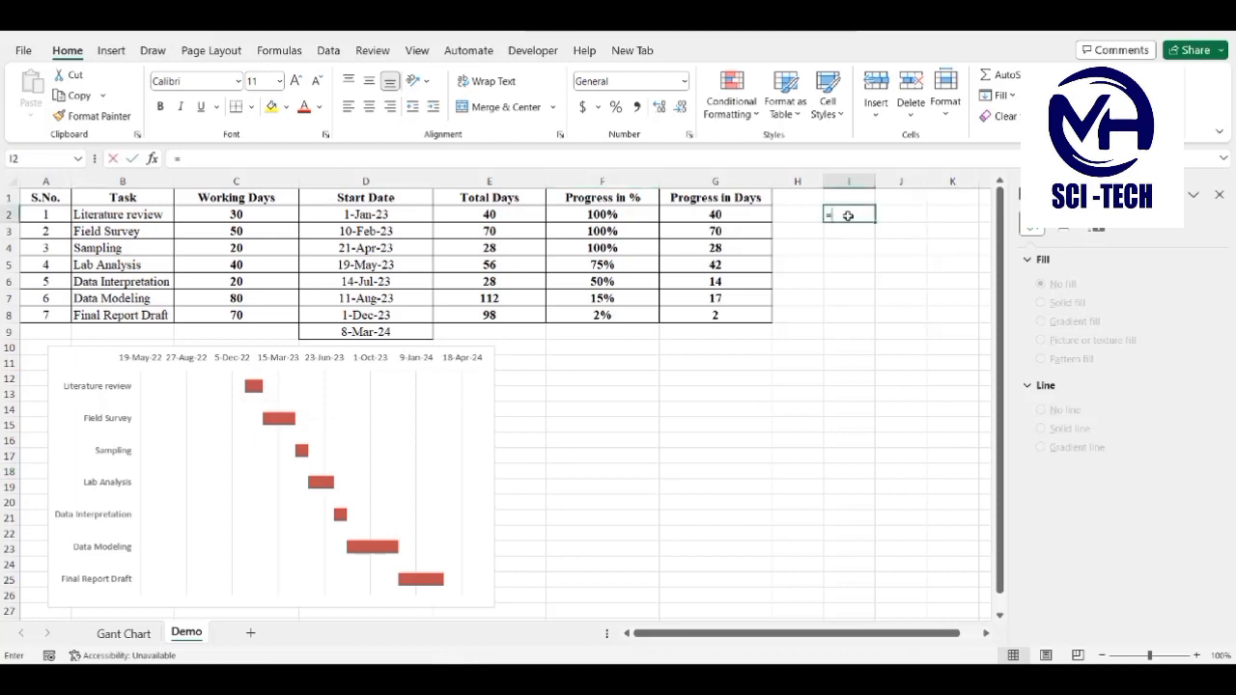
pyautogui.click(387, 220)
pyautogui.press('Return')
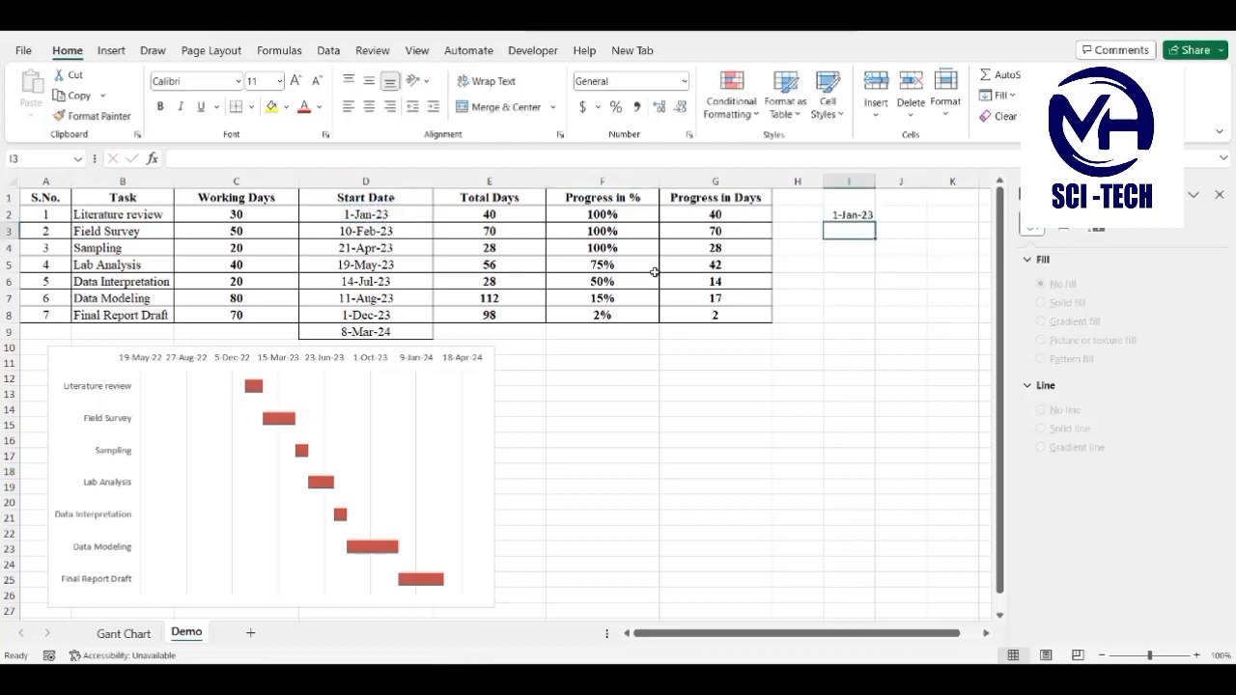
pyautogui.click(864, 331)
pyautogui.write('=')
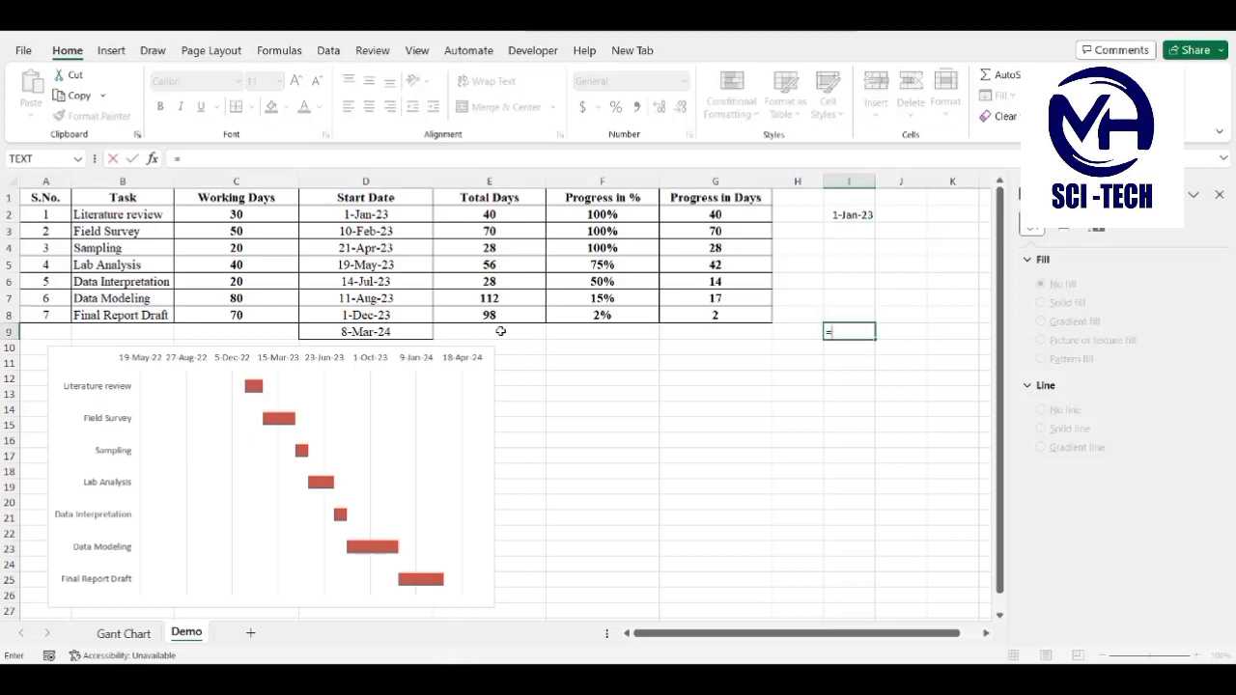
pyautogui.click(384, 335)
pyautogui.press('Return')
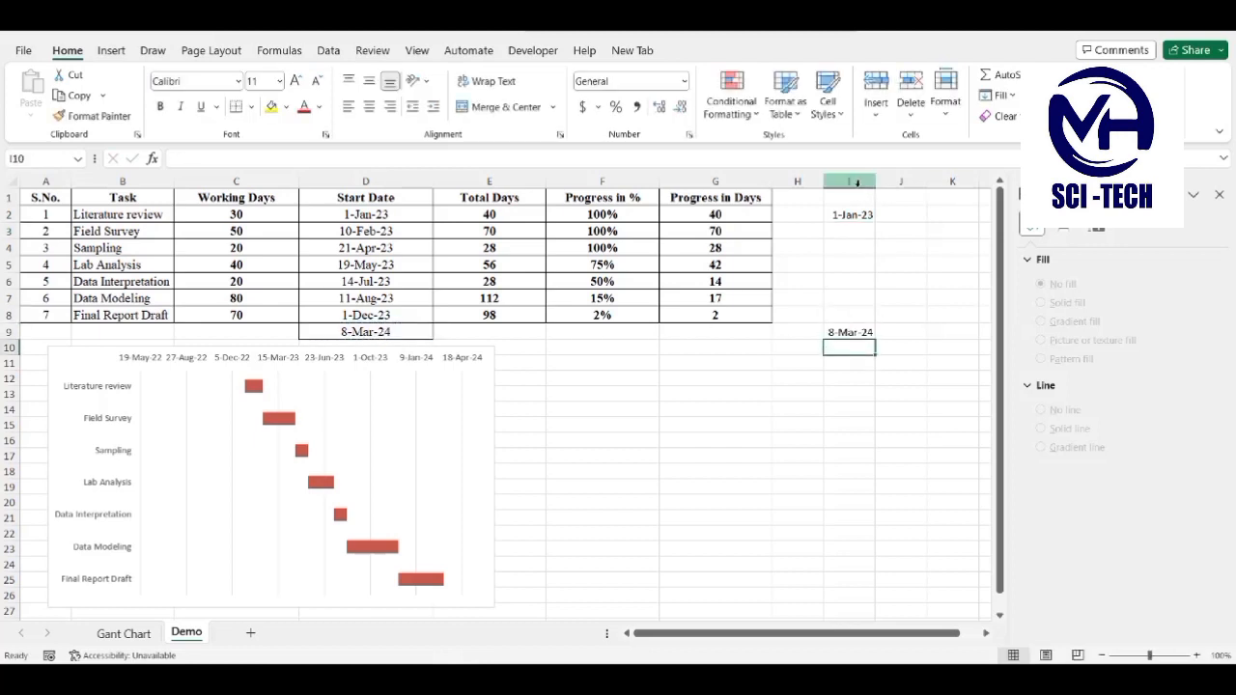
# Step: Format column I as Number to show the two dates as serial values
pyautogui.click(849, 183)
pyautogui.click(684, 81)
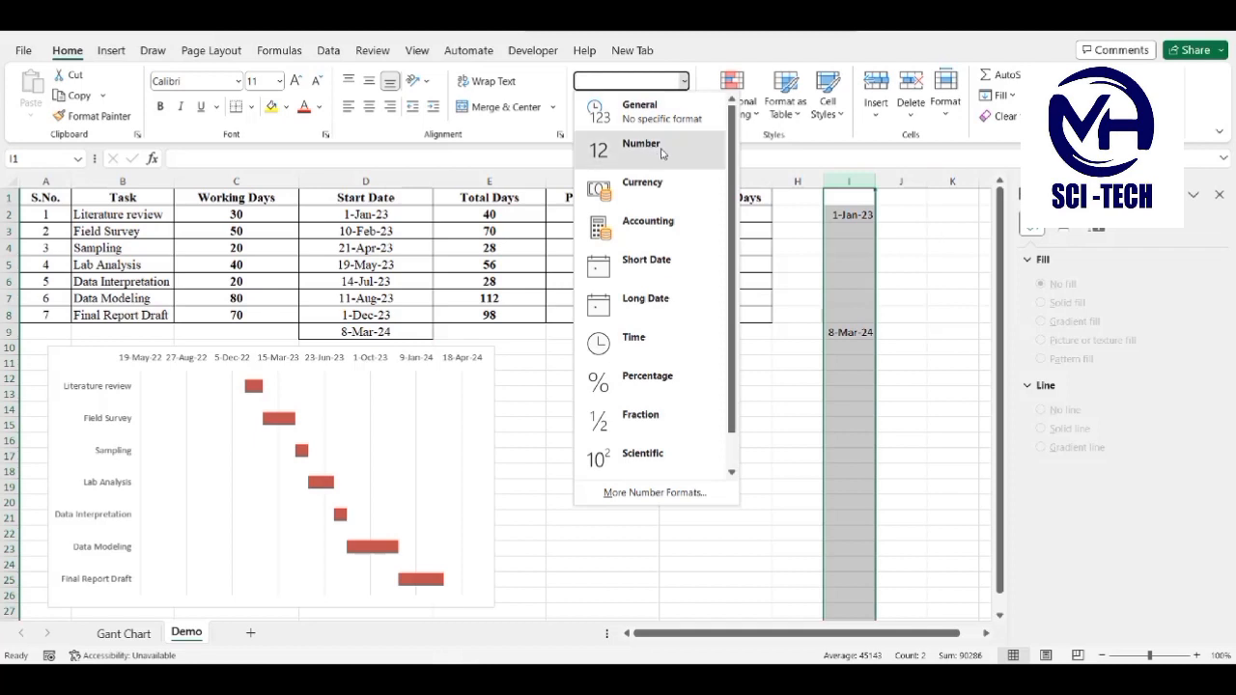
pyautogui.click(662, 153)
pyautogui.click(796, 363)
# Step: Set the bounds of the chart's date axis to a minimum of 44927 and a maximum of 45359
pyautogui.click(406, 364)
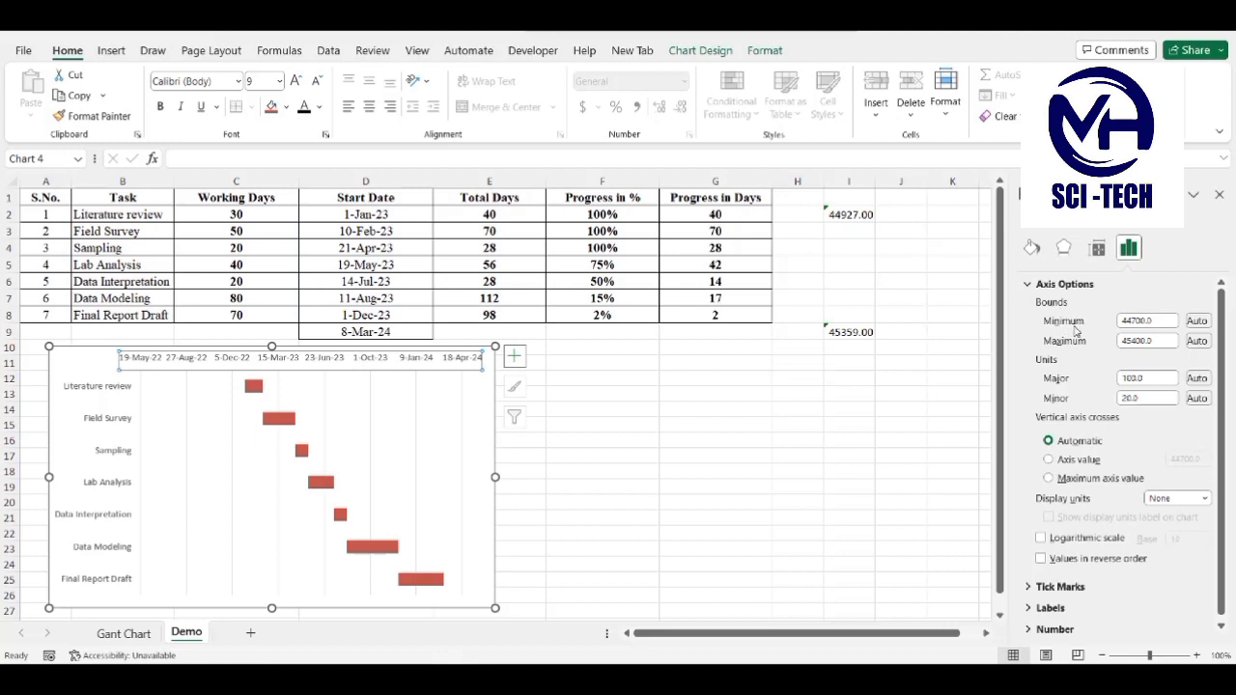
pyautogui.click(1160, 324)
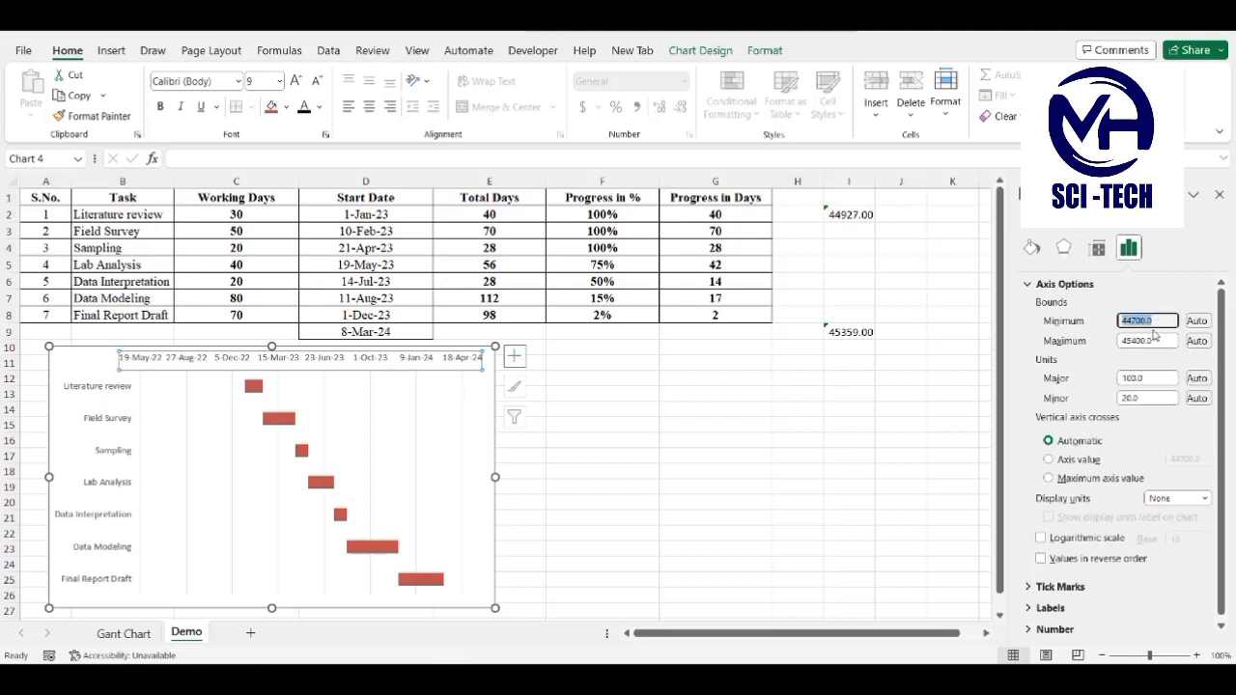
pyautogui.write('44927')
pyautogui.click(1158, 341)
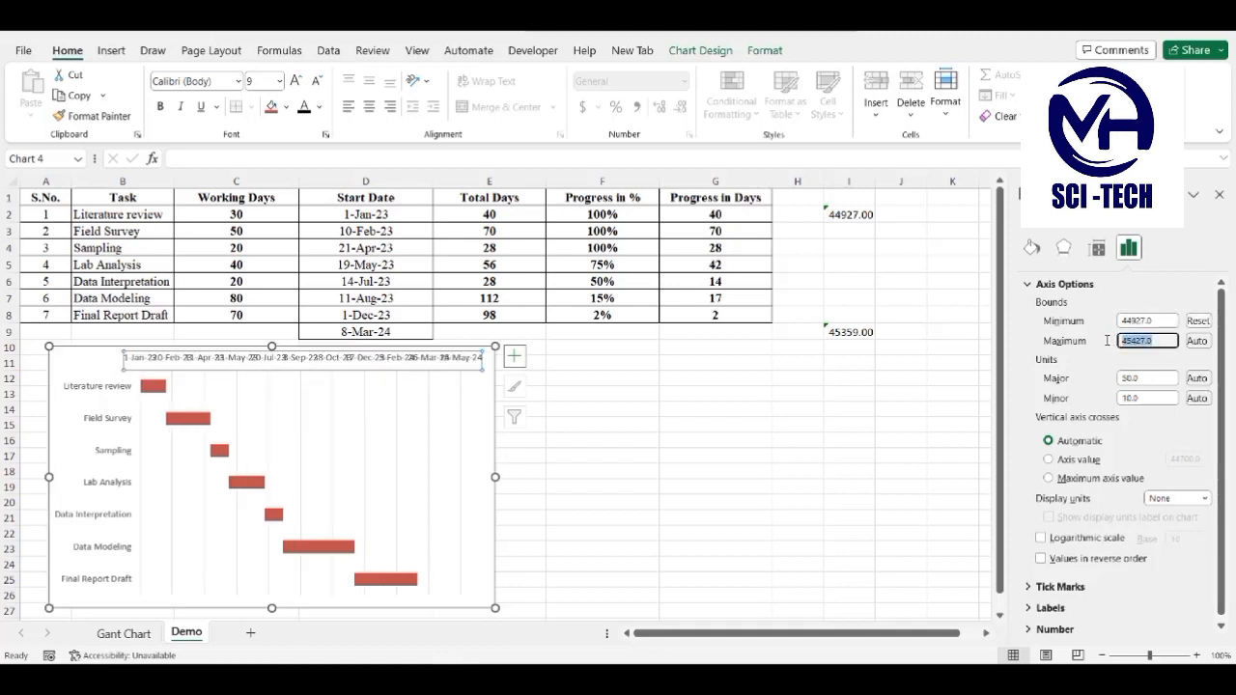
pyautogui.write('45359')
pyautogui.press('Return')
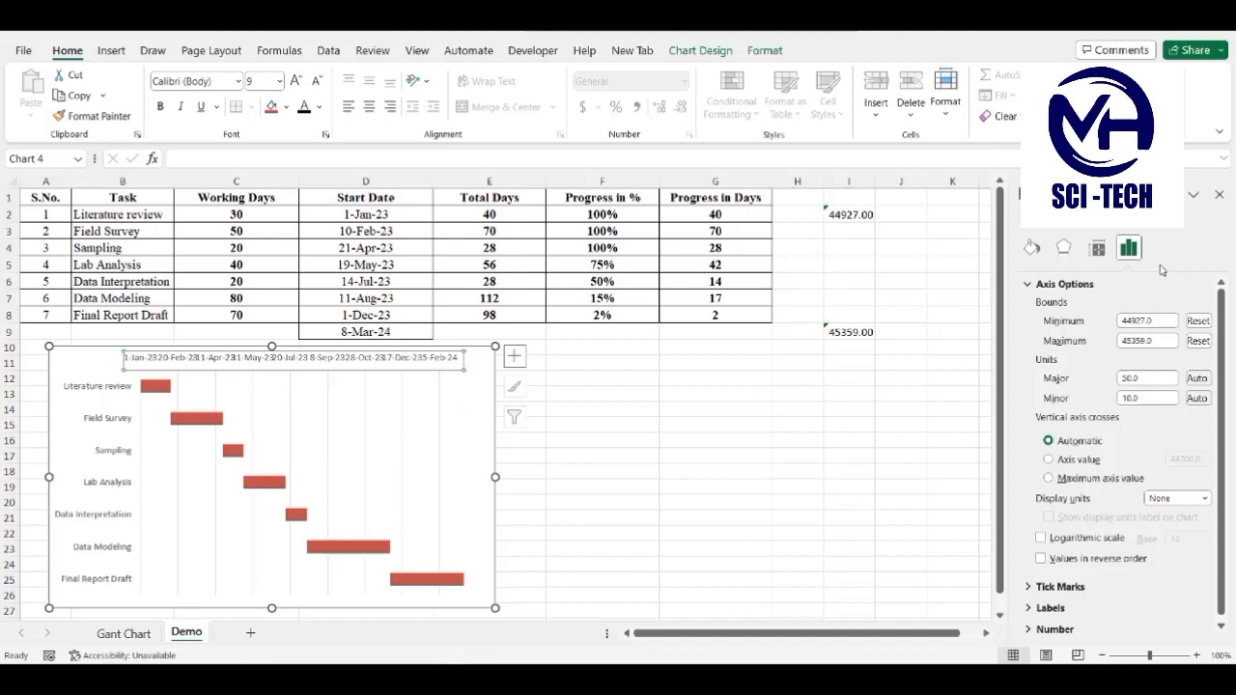
# Step: Set the major unit of the chart's date axis to 100 and deselect the chart
pyautogui.doubleClick(1147, 378)
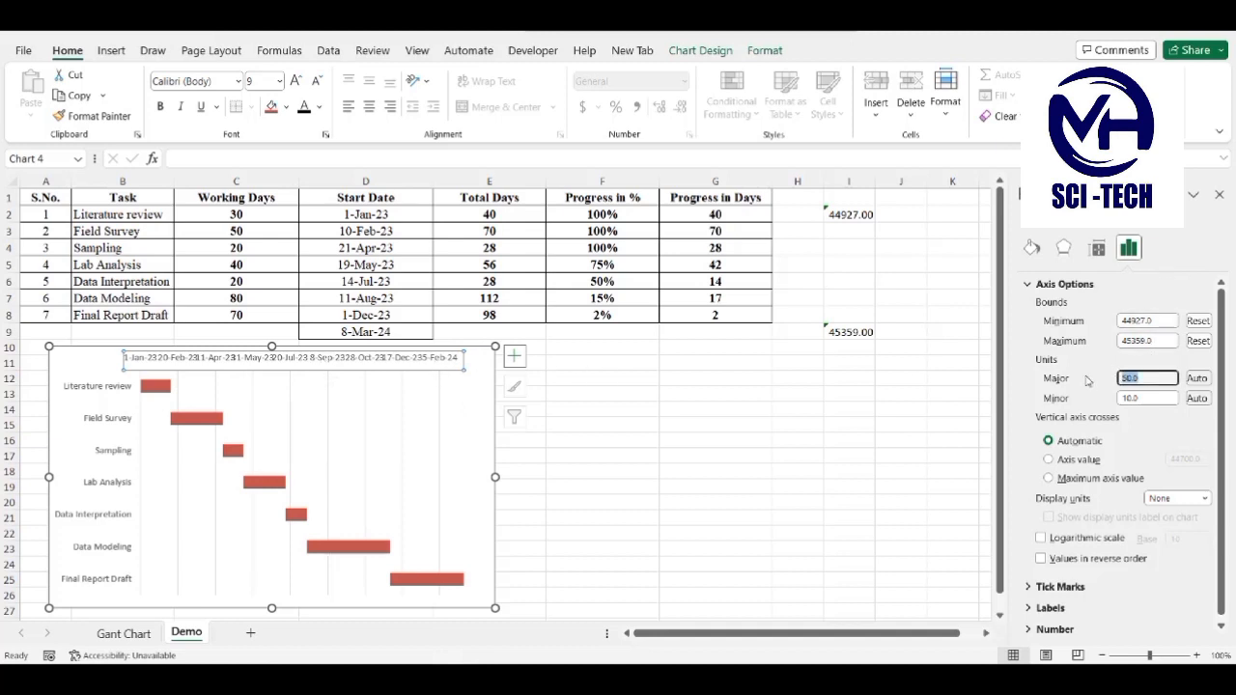
pyautogui.write('100')
pyautogui.press('Return')
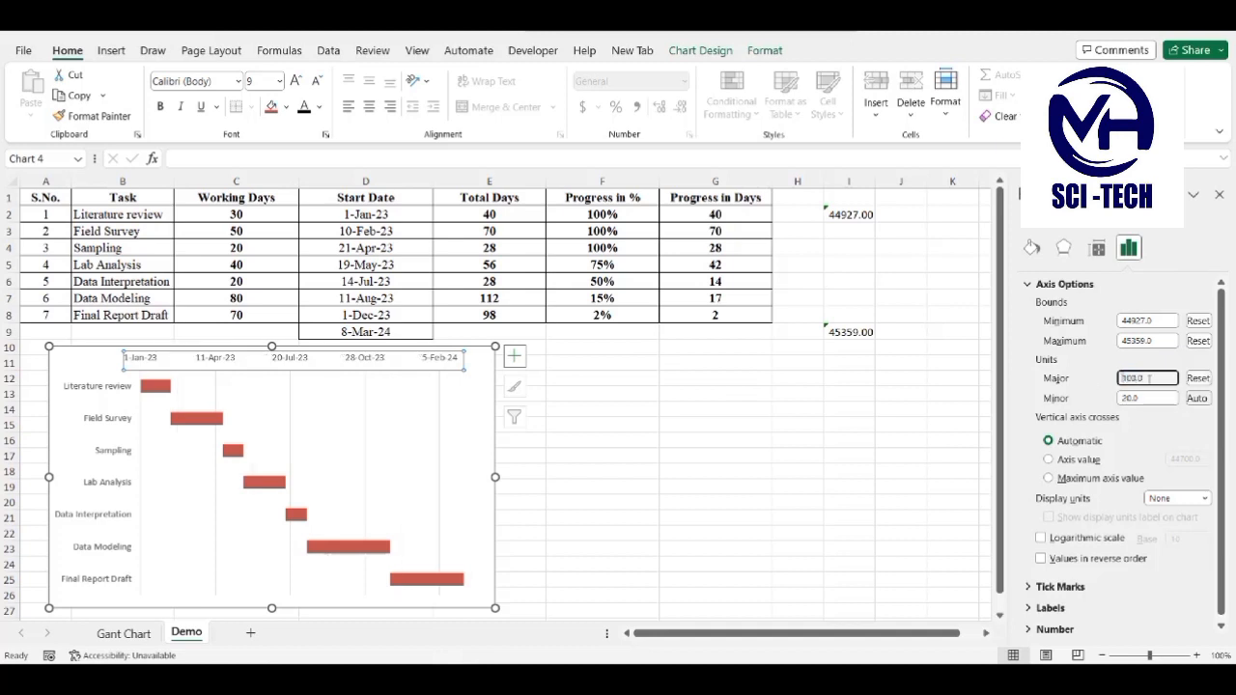
pyautogui.click(814, 441)
pyautogui.click(725, 455)
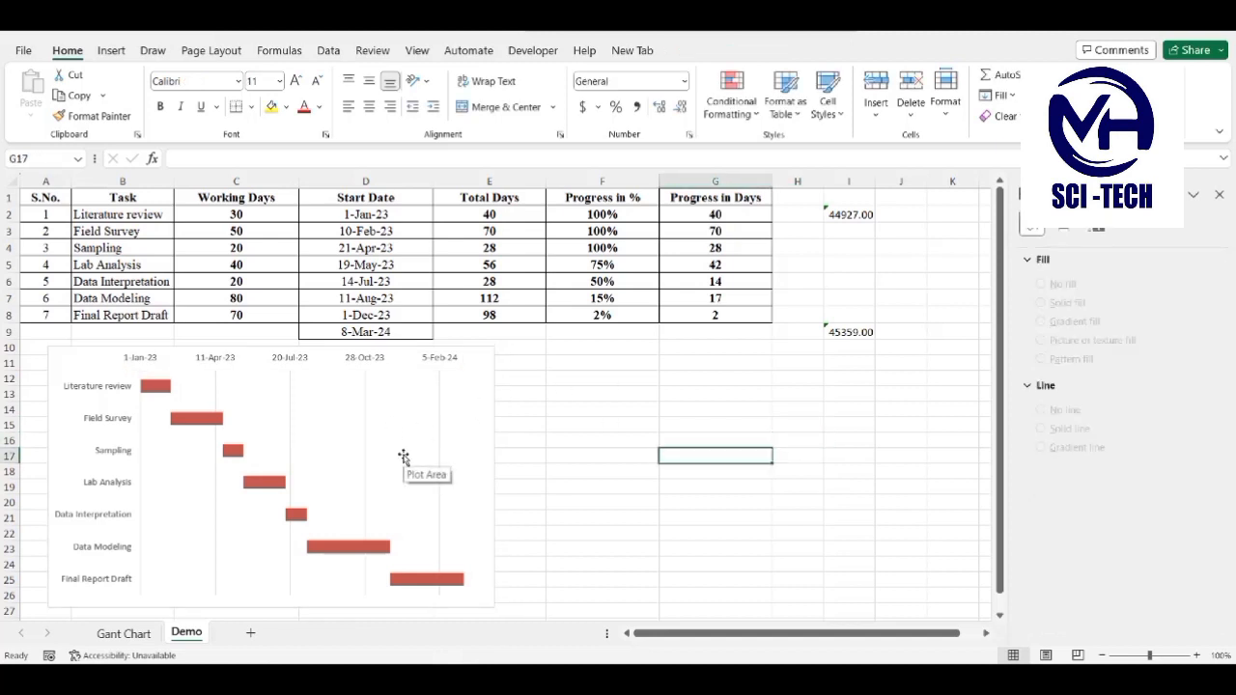
# Step: Add horizontal error bars to the hidden Start Date series, with Plus direction and No Cap end style
pyautogui.click(152, 426)
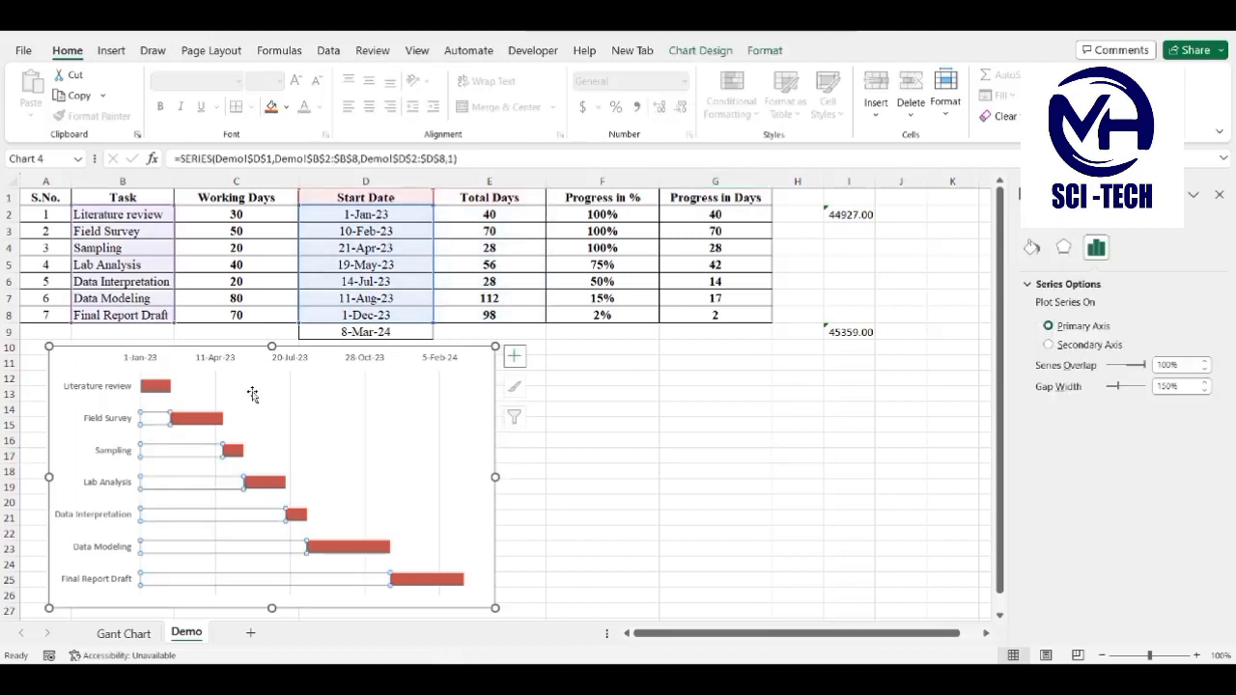
pyautogui.click(517, 358)
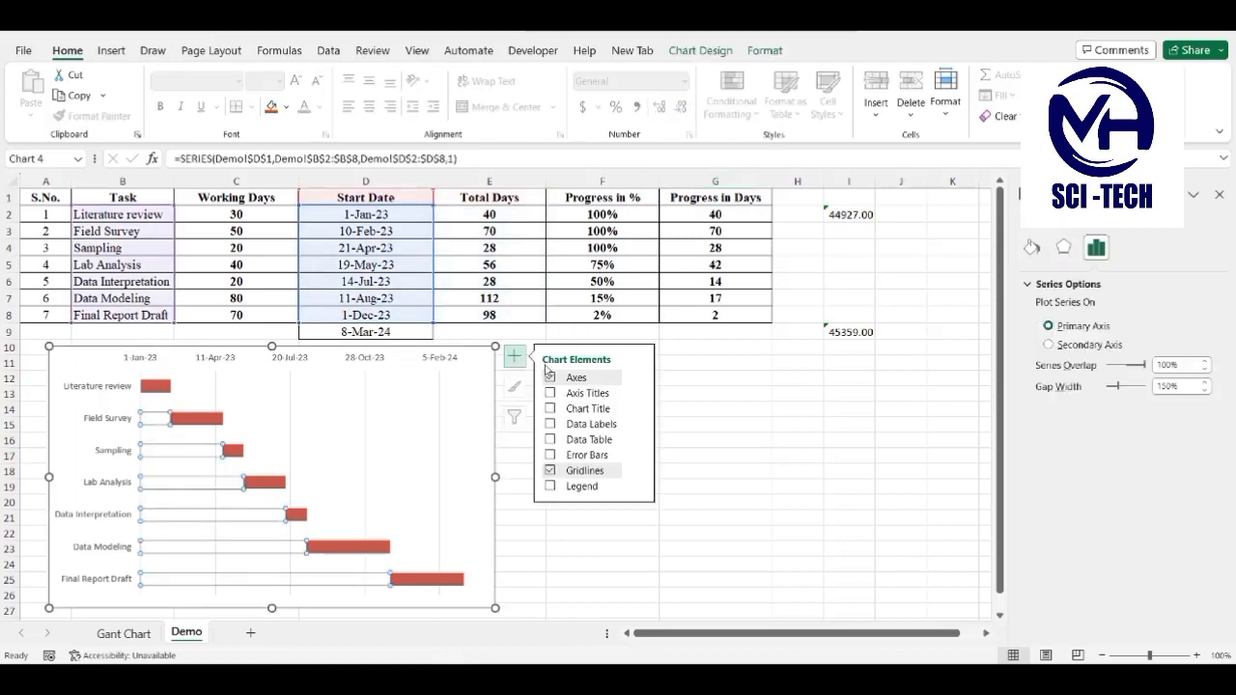
pyautogui.click(640, 457)
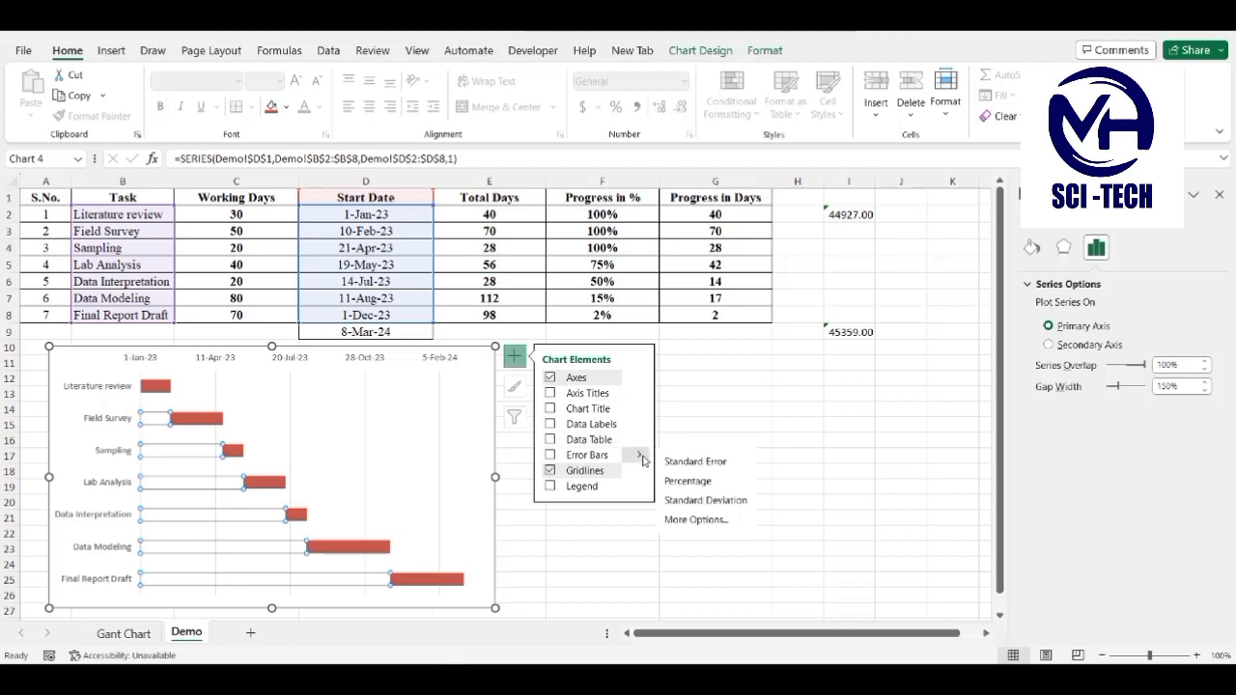
pyautogui.click(695, 520)
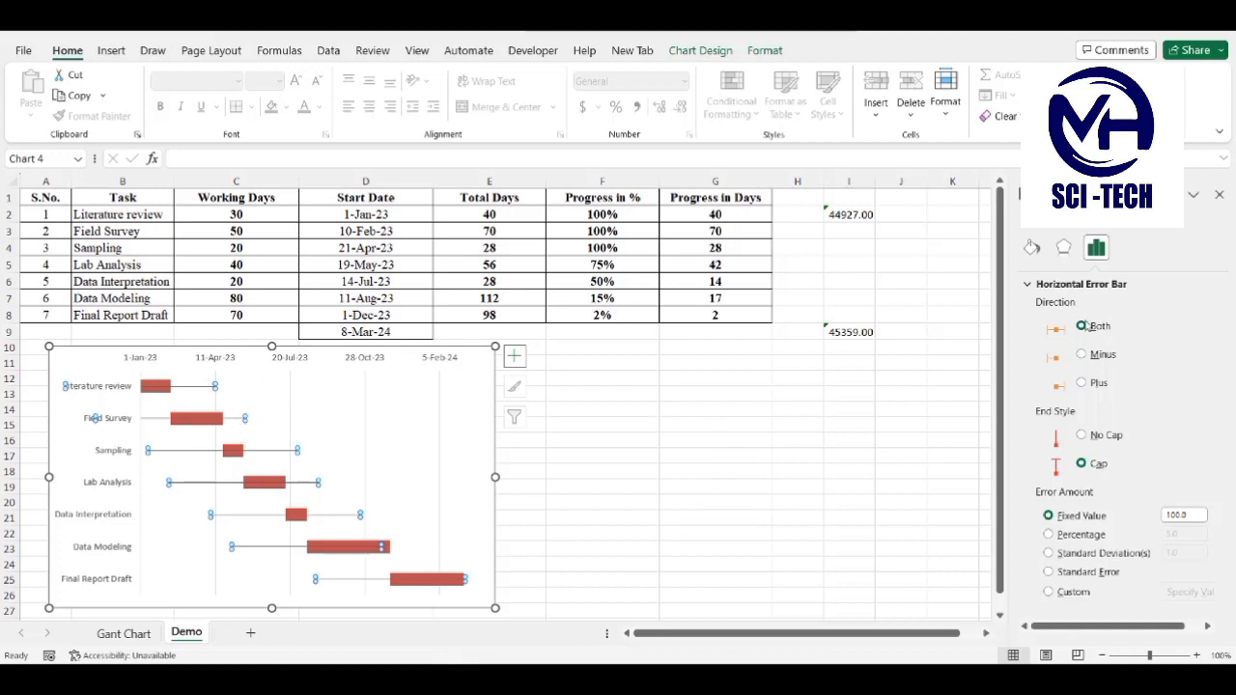
pyautogui.click(1083, 383)
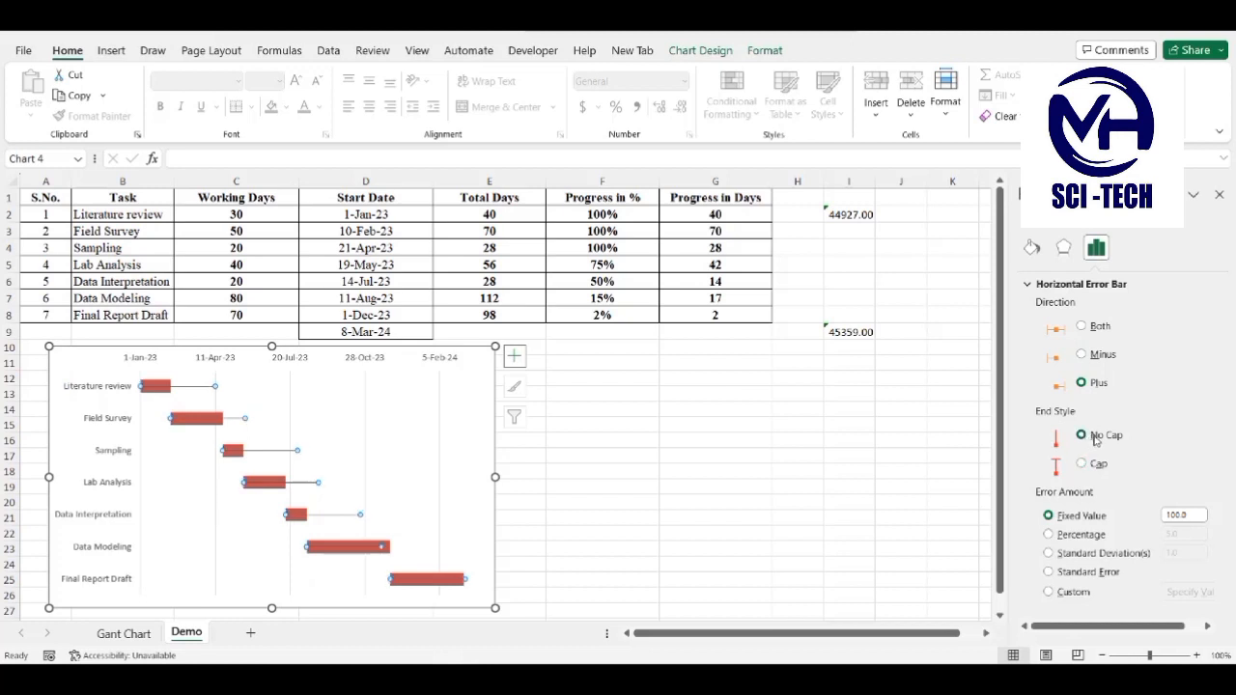
# Step: Give the error bars a custom positive error amount taken from the Progress in Days values in G2:G8
pyautogui.click(1049, 593)
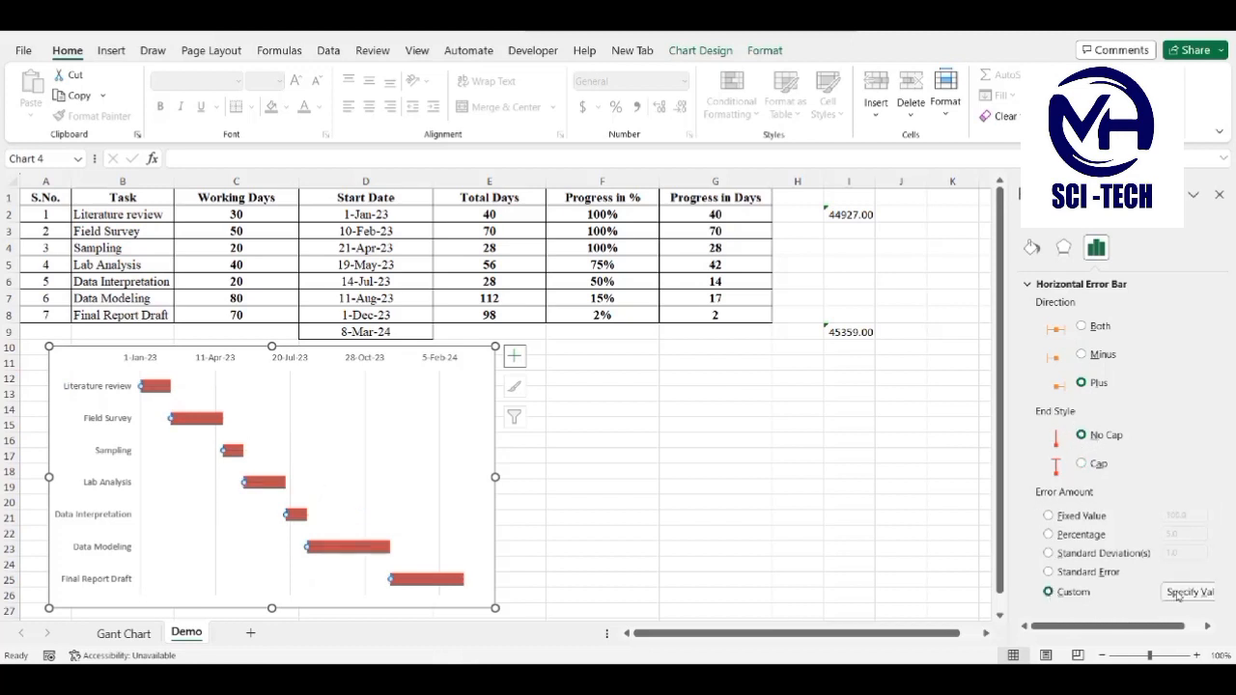
pyautogui.click(1180, 592)
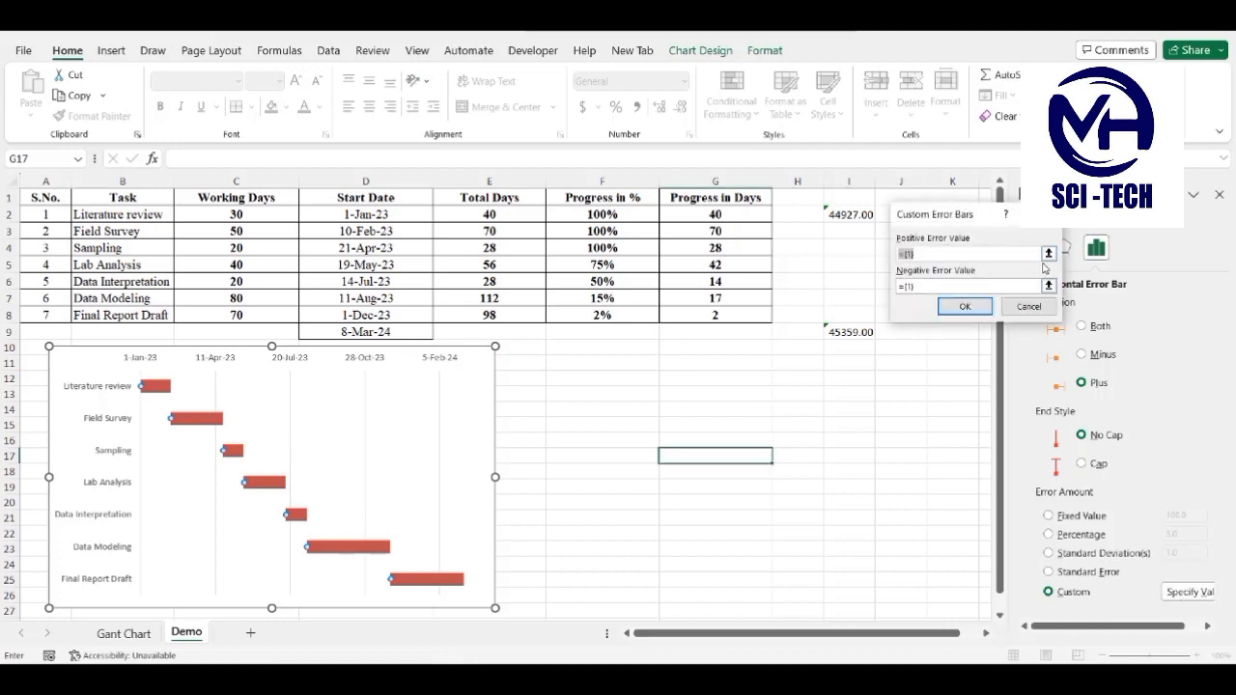
pyautogui.click(1048, 253)
pyautogui.moveTo(699, 209); pyautogui.dragTo(712, 314)
pyautogui.click(1050, 240)
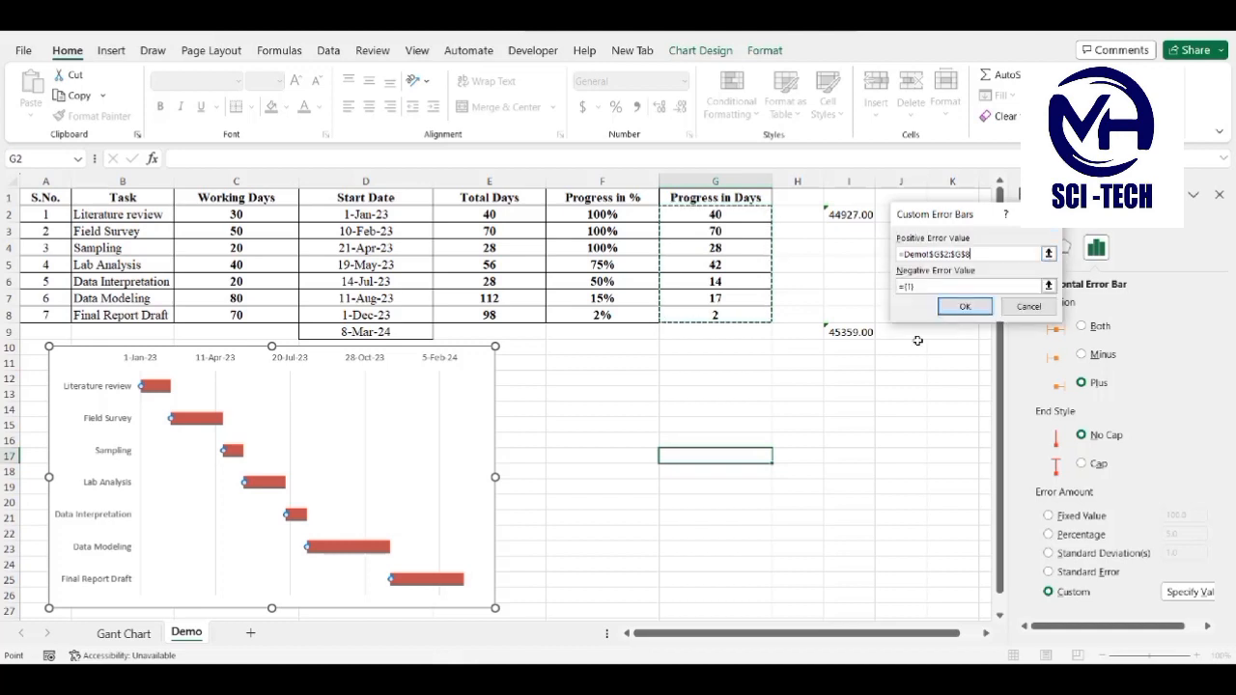
pyautogui.click(964, 307)
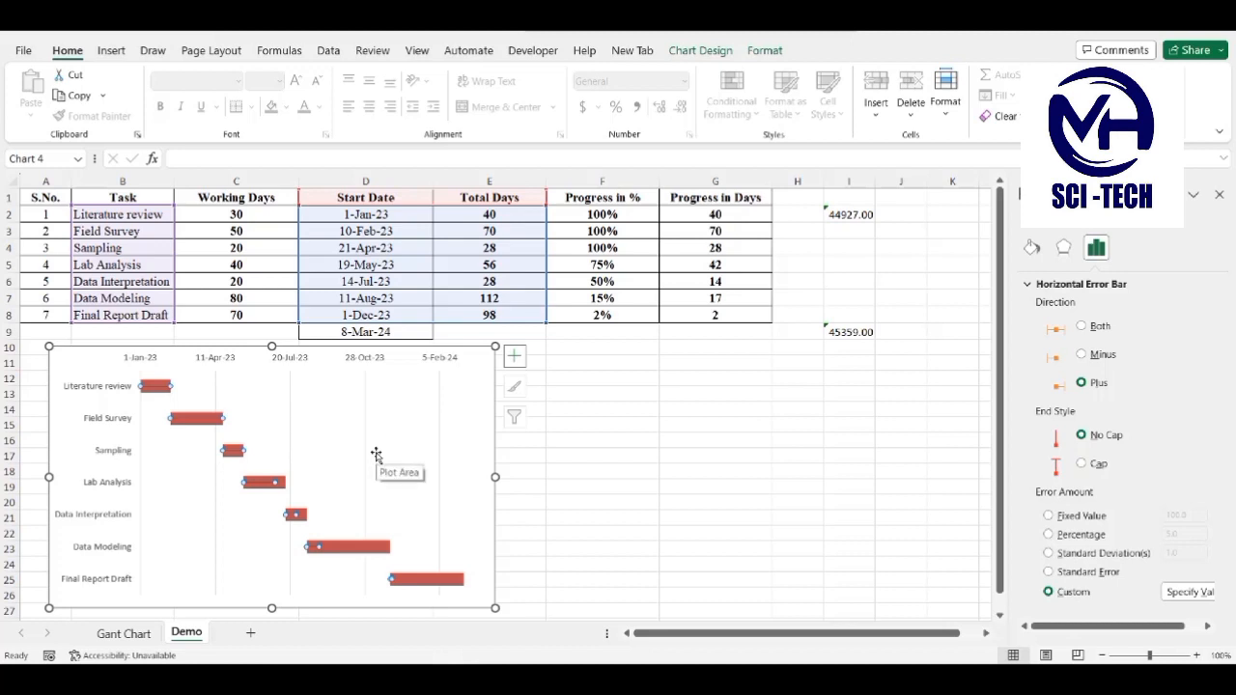
# Step: Format the error bars as a solid light green line with a width of 10 pt
pyautogui.click(1031, 247)
pyautogui.click(1204, 394)
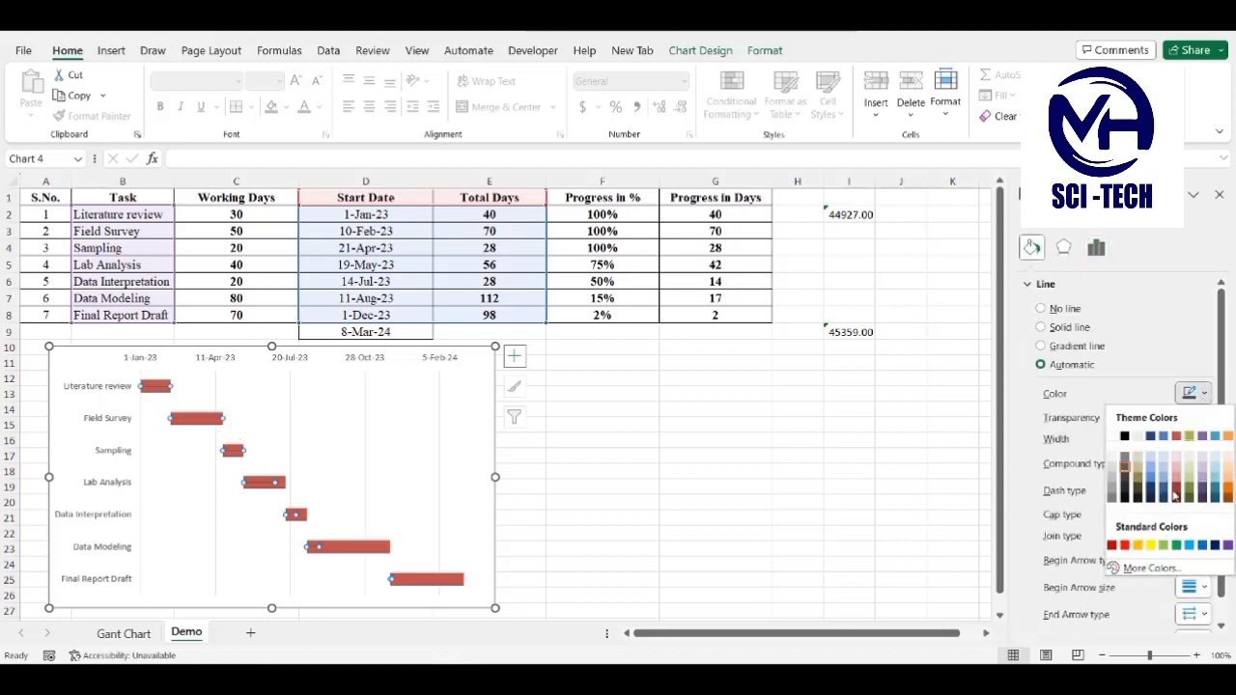
pyautogui.click(1167, 547)
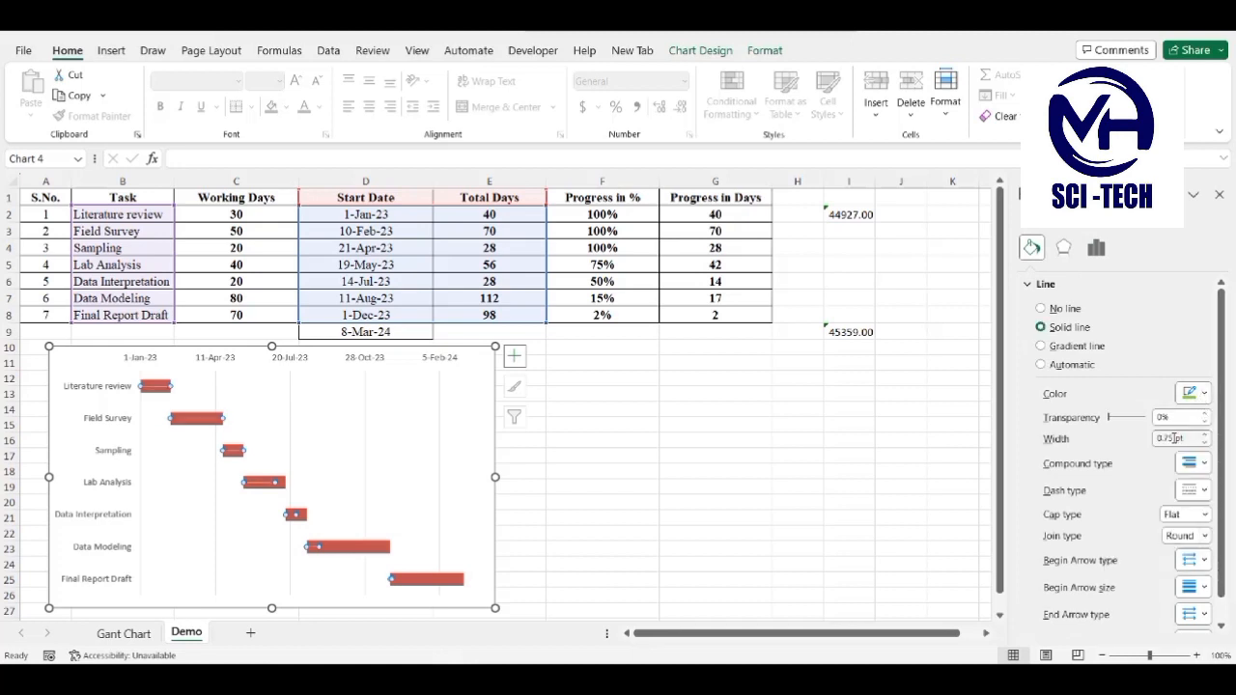
pyautogui.moveTo(1174, 437); pyautogui.dragTo(1140, 442)
pyautogui.write('10')
pyautogui.press('Return')
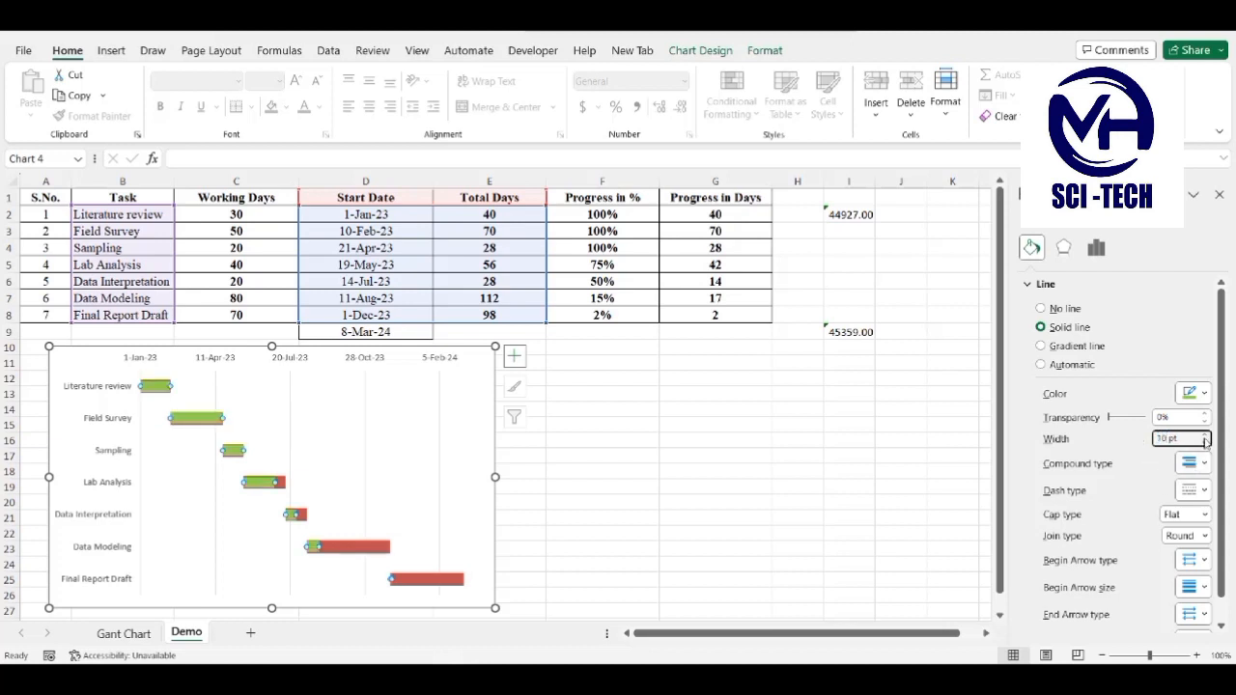
# Step: Adjust the error bar line width to 12 pt so it covers the task bars, and deselect the chart
pyautogui.click(1205, 436)
pyautogui.click(1204, 437)
pyautogui.click(1204, 437)
pyautogui.click(1204, 437)
pyautogui.click(1204, 437)
pyautogui.click(1204, 436)
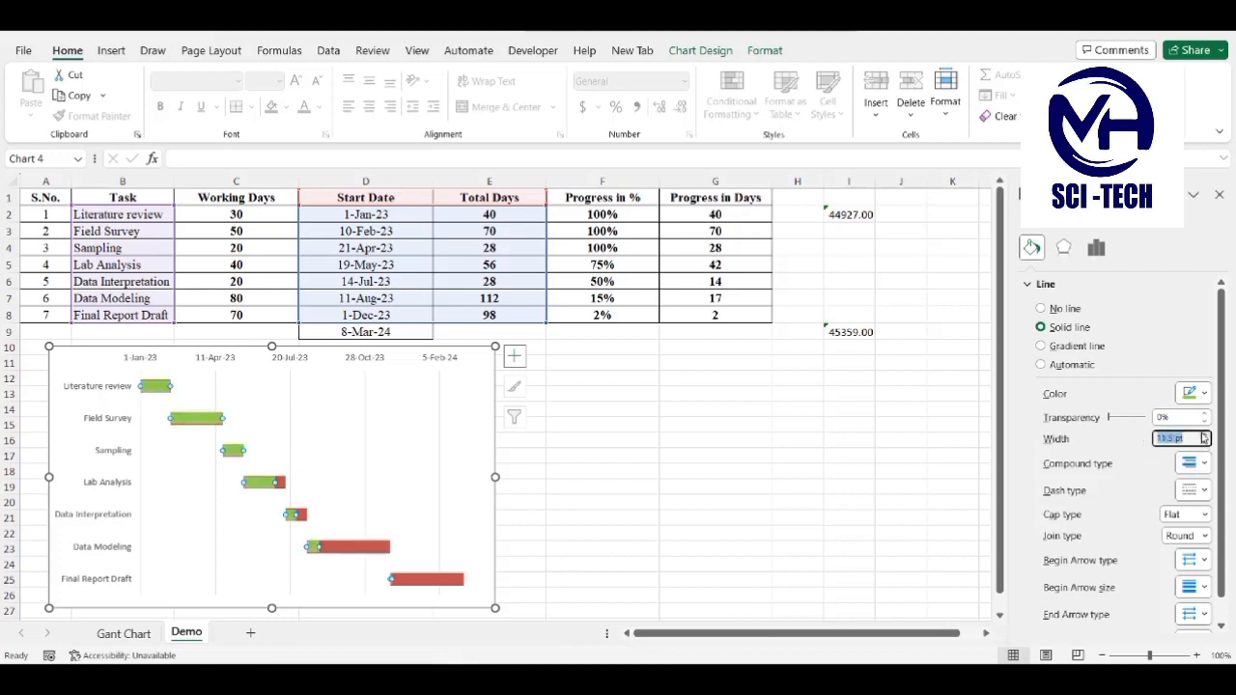
pyautogui.click(1204, 437)
pyautogui.click(1204, 436)
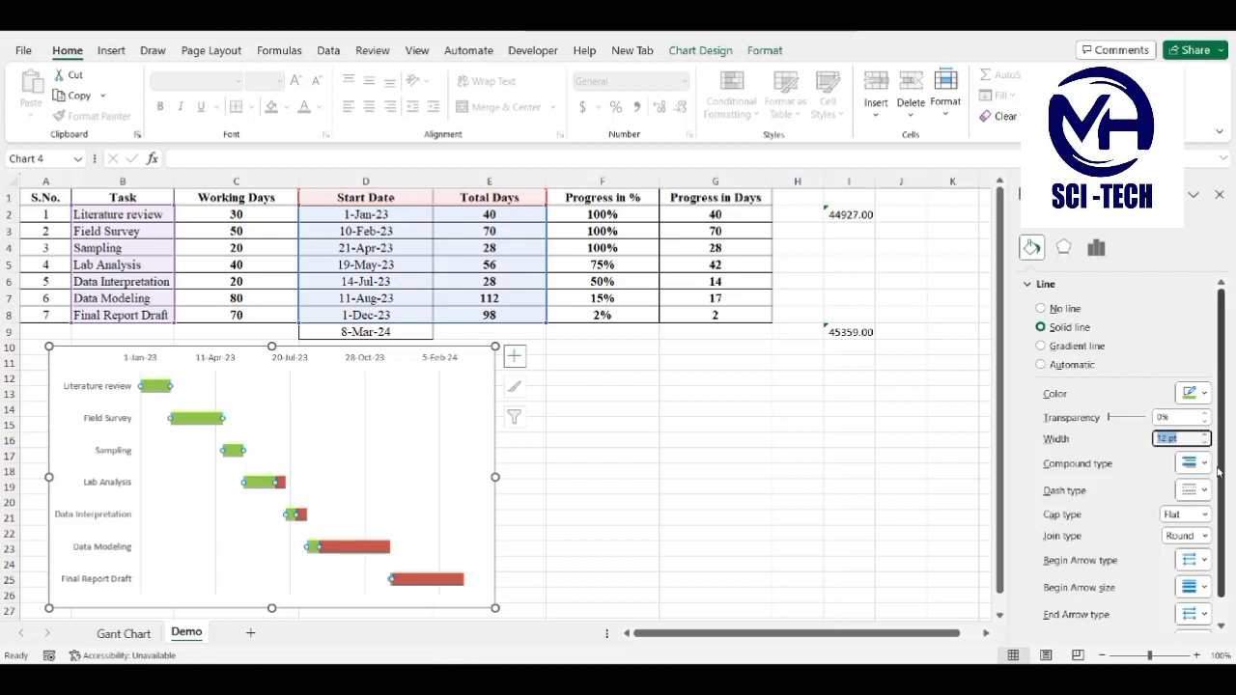
pyautogui.click(734, 430)
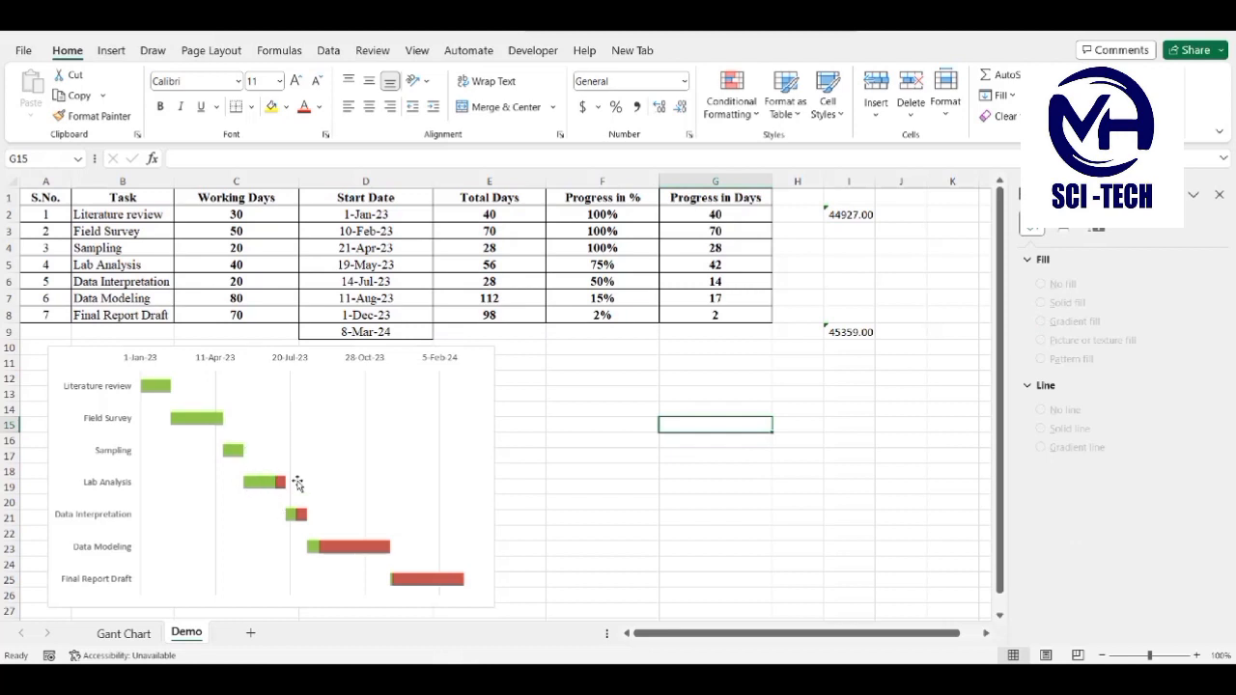
# Step: Add a data series to the chart named from F1 (Progress in %) with the values in F2:F8
pyautogui.rightClick(417, 449)
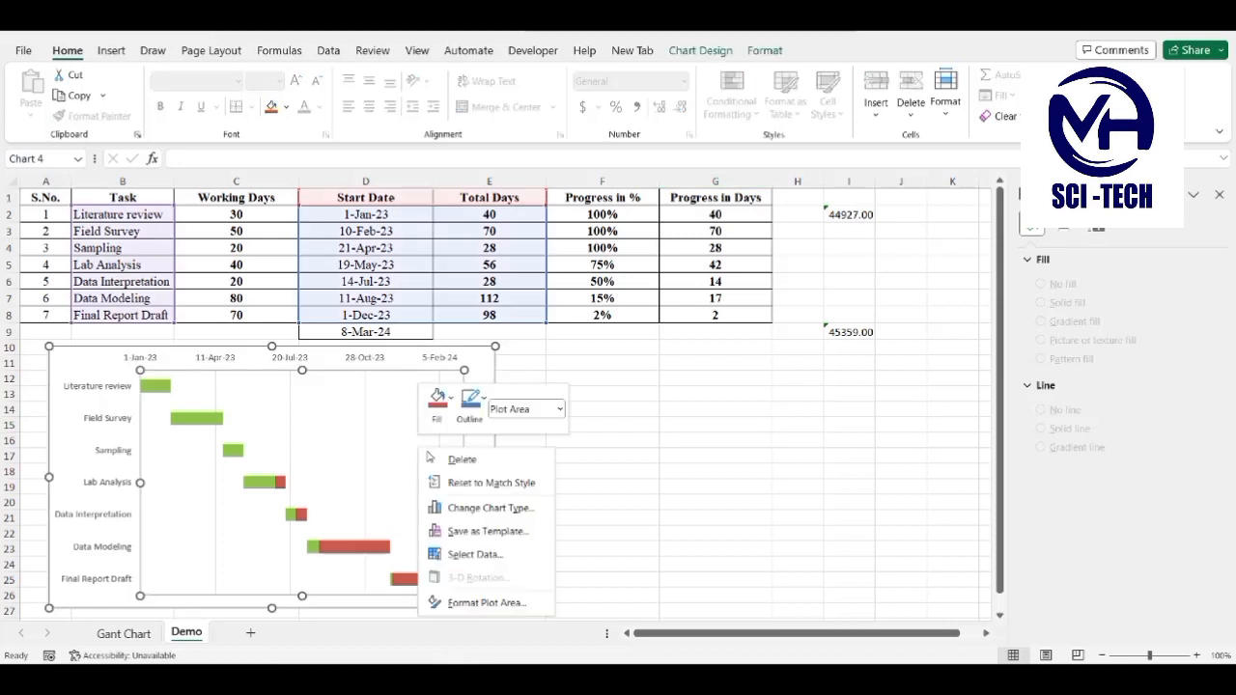
pyautogui.click(486, 554)
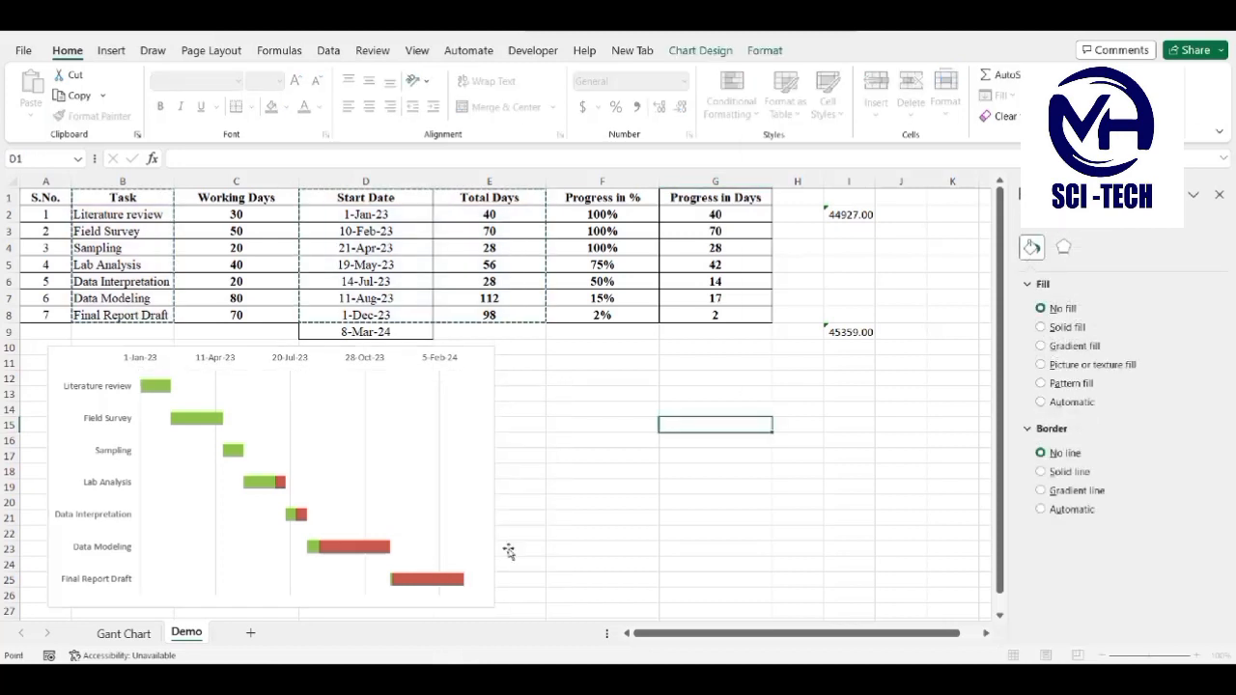
pyautogui.click(794, 261)
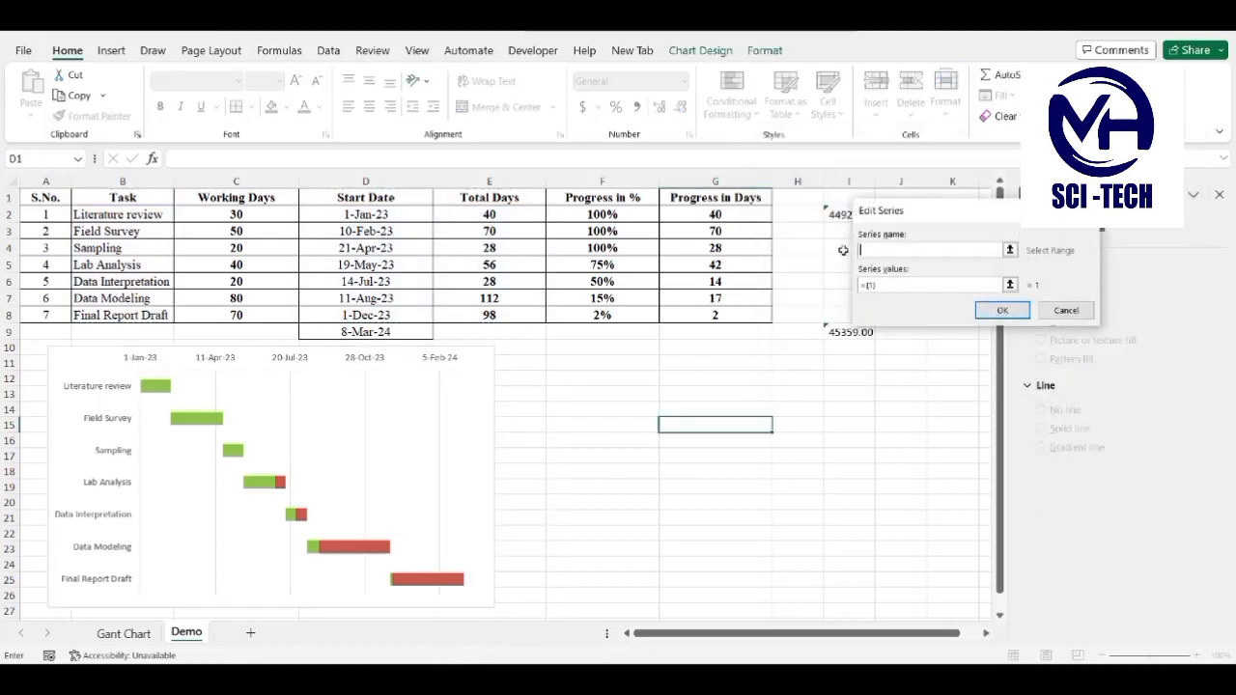
pyautogui.click(1009, 250)
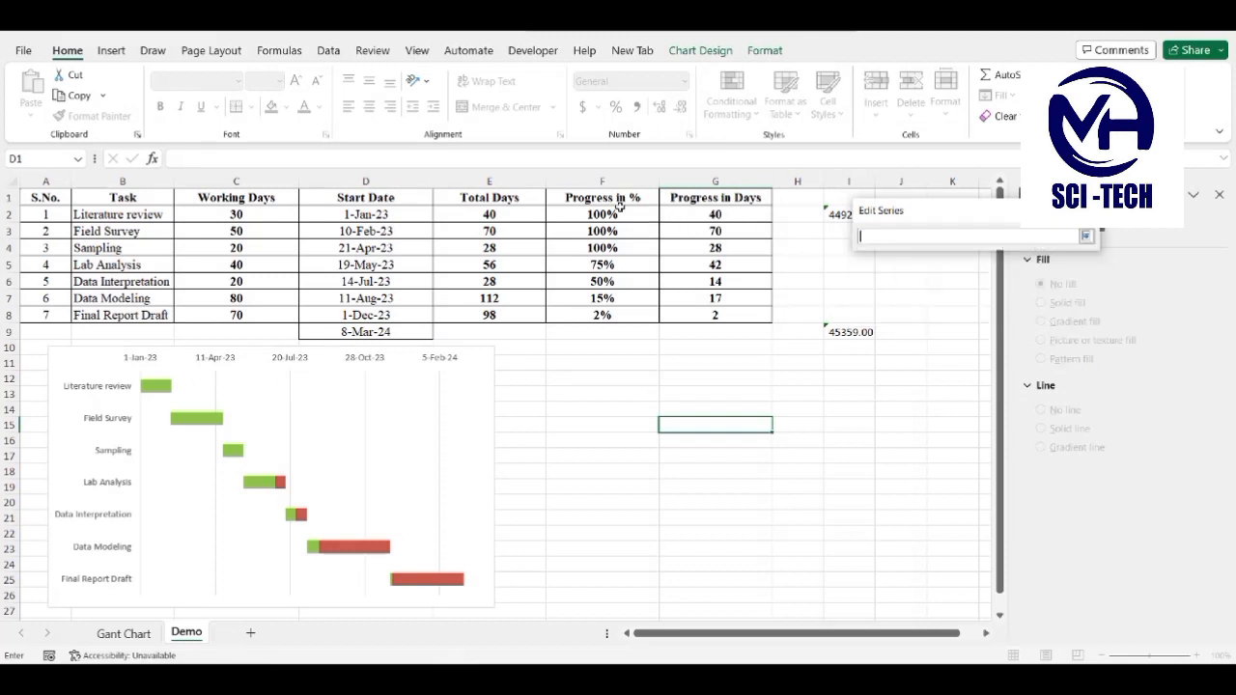
pyautogui.click(605, 198)
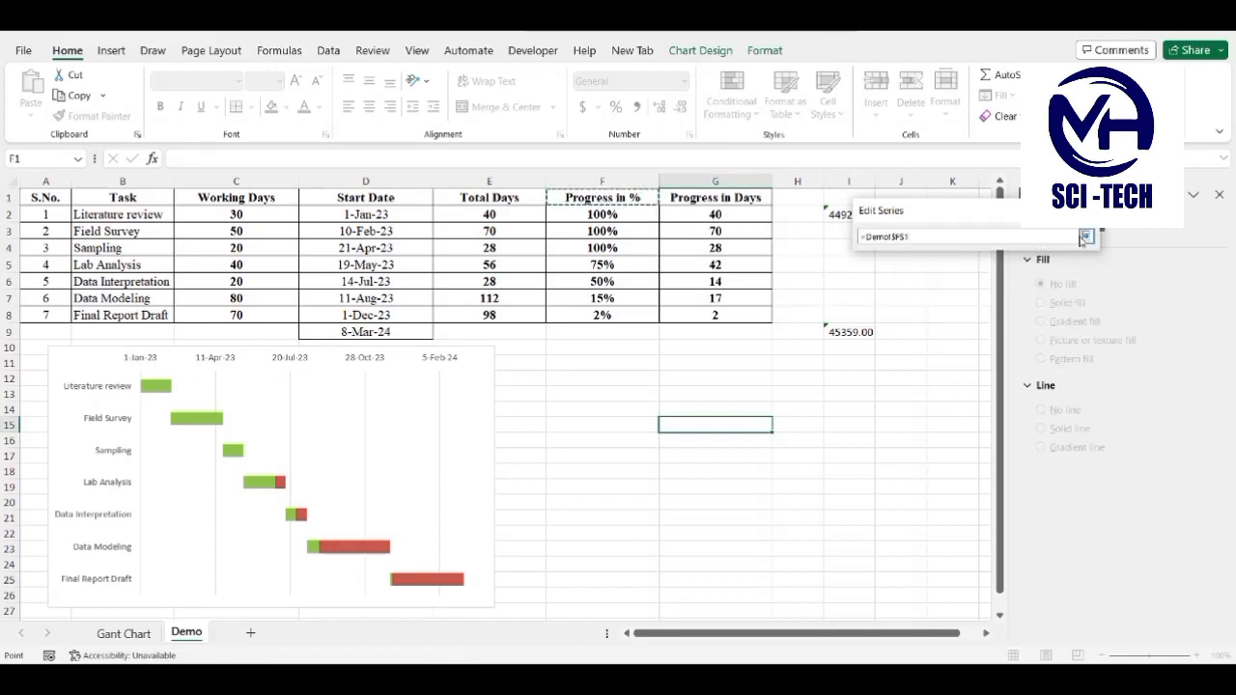
pyautogui.click(1087, 235)
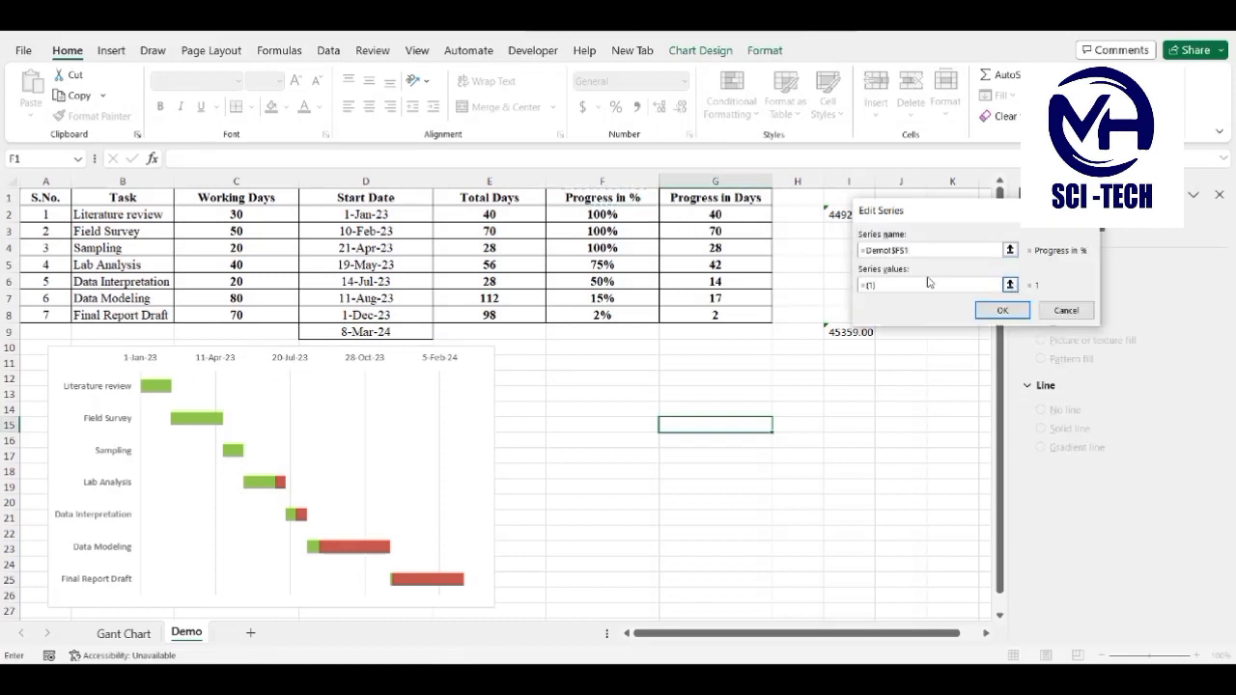
pyautogui.click(1009, 285)
pyautogui.moveTo(642, 211); pyautogui.dragTo(631, 314)
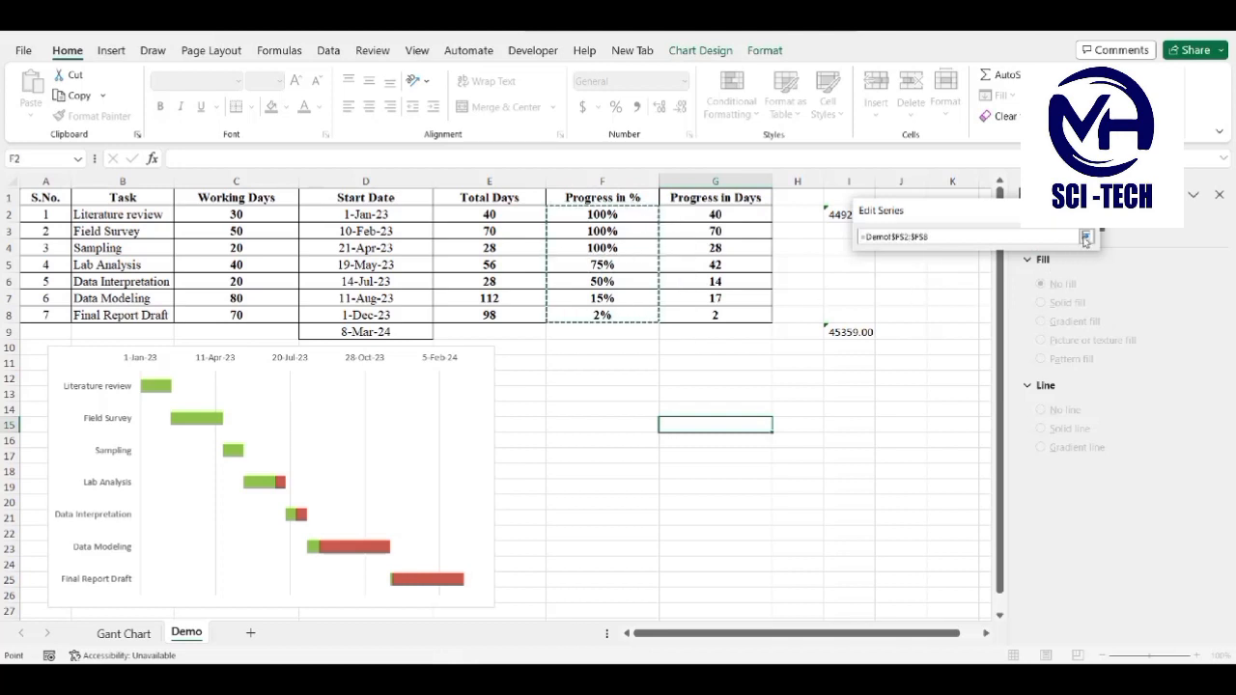
pyautogui.click(1086, 236)
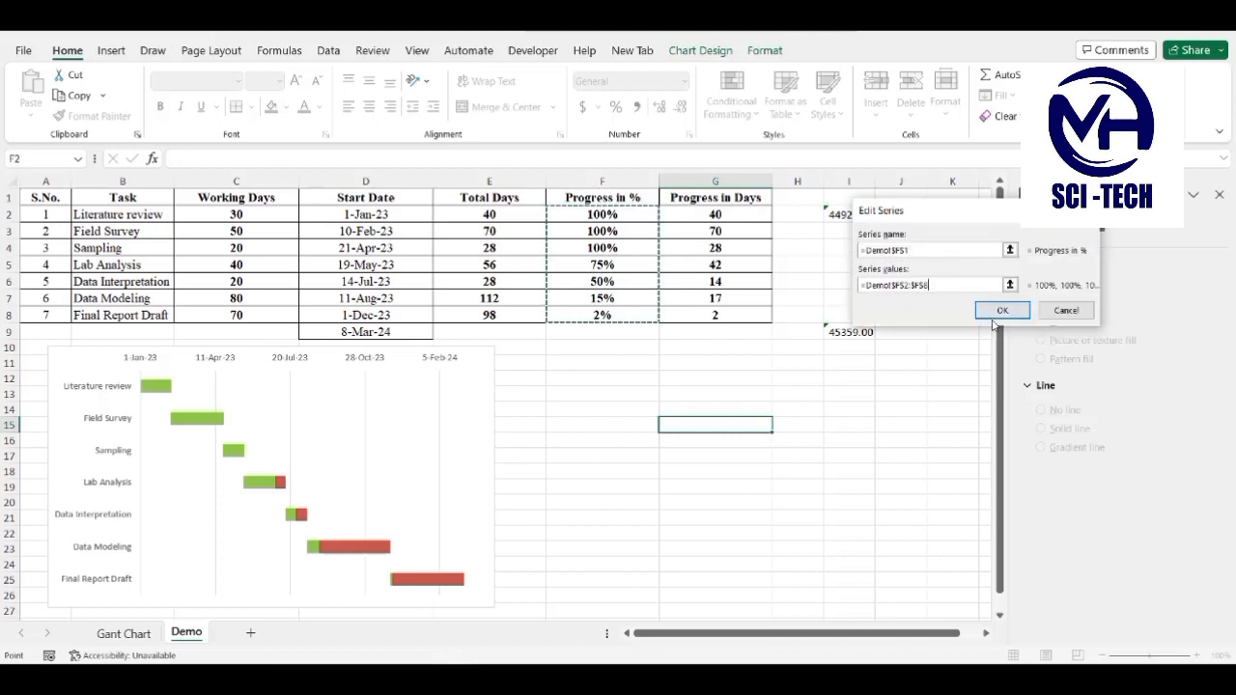
pyautogui.click(999, 311)
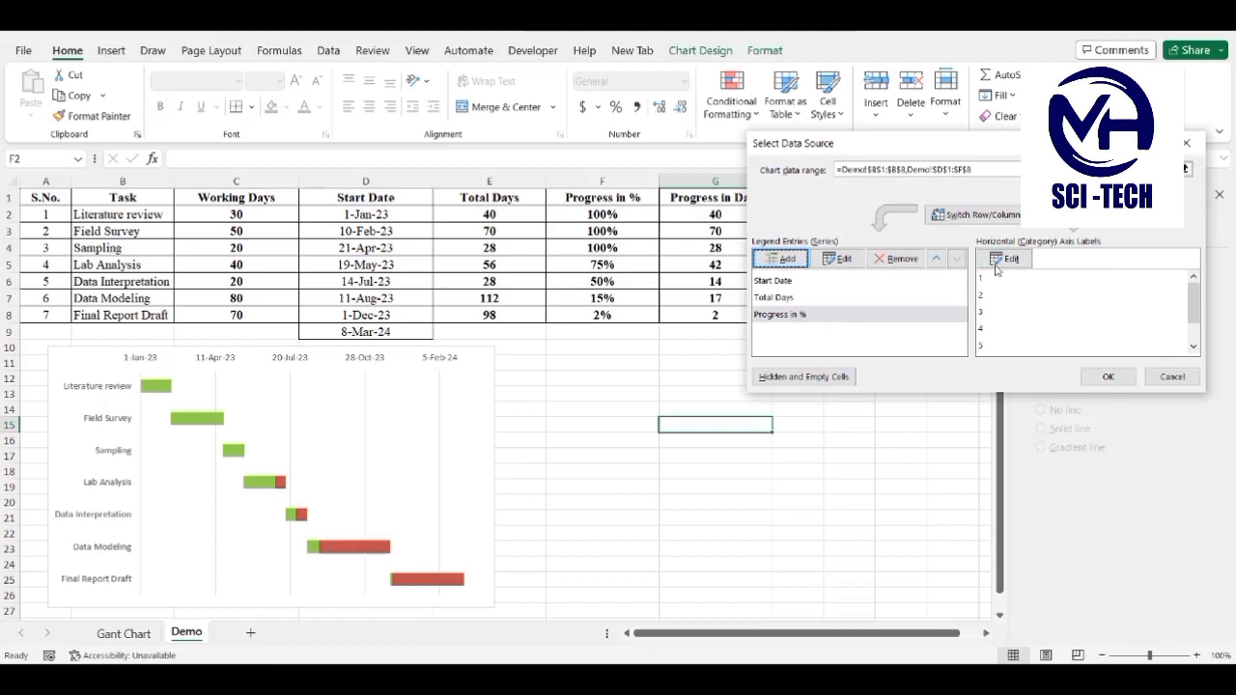
# Step: Set the new series' category axis labels to the task names in B2:B8 and apply the data source changes
pyautogui.click(1004, 259)
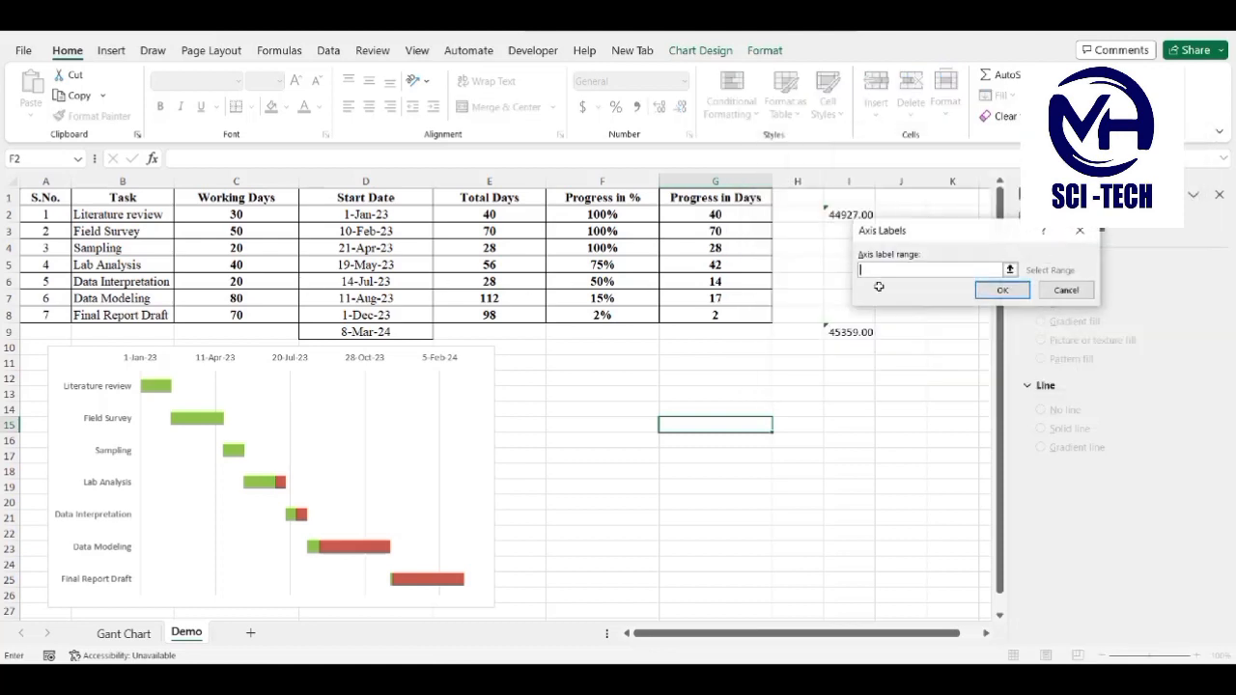
pyautogui.moveTo(77, 212); pyautogui.dragTo(83, 317)
pyautogui.click(1002, 289)
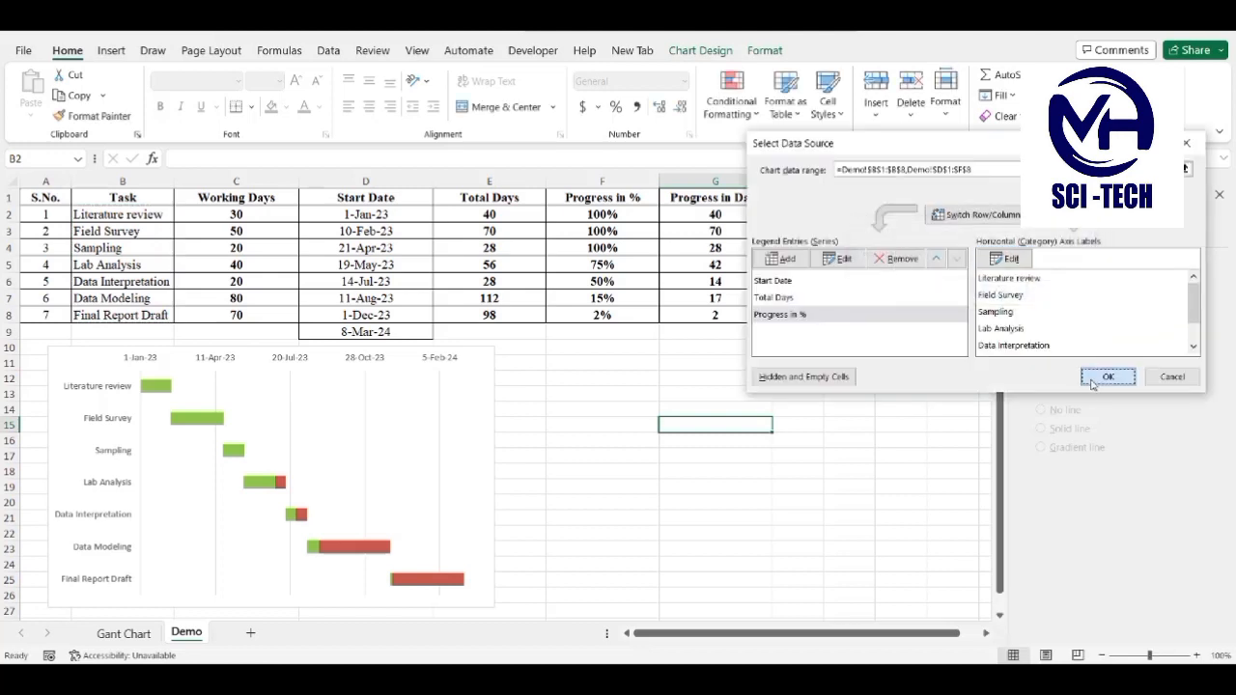
pyautogui.click(1107, 378)
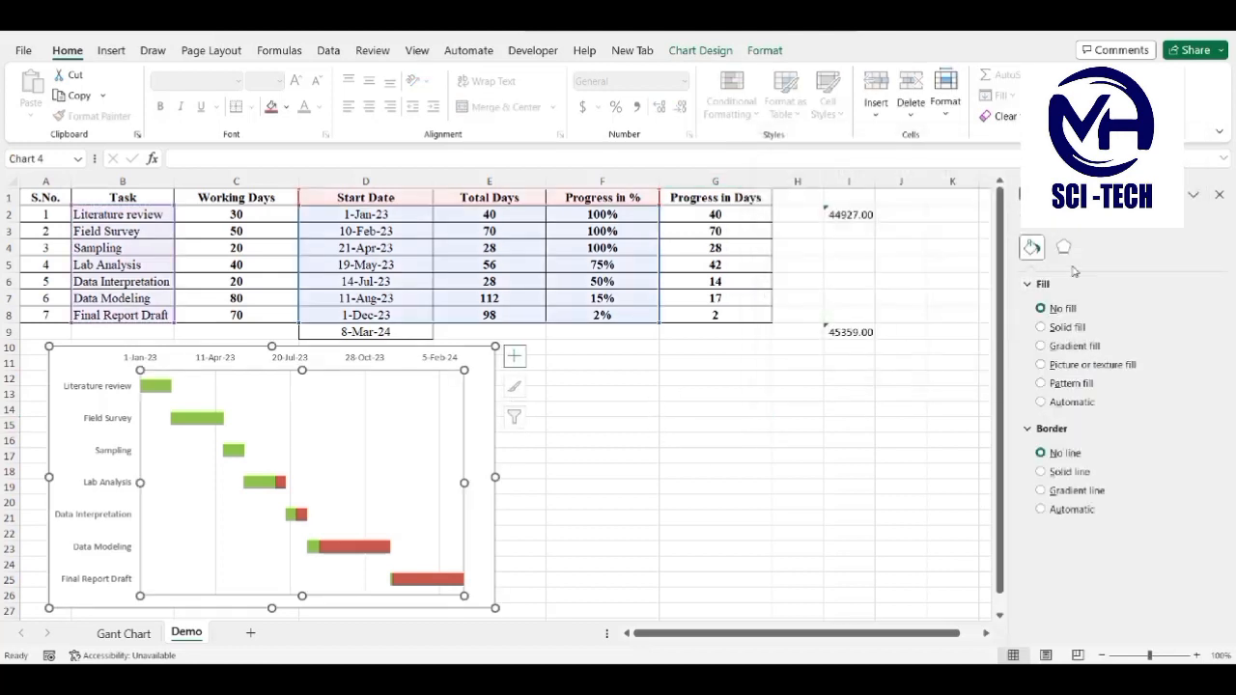
# Step: Add data labels to all the chart's series and open their label options
pyautogui.click(514, 356)
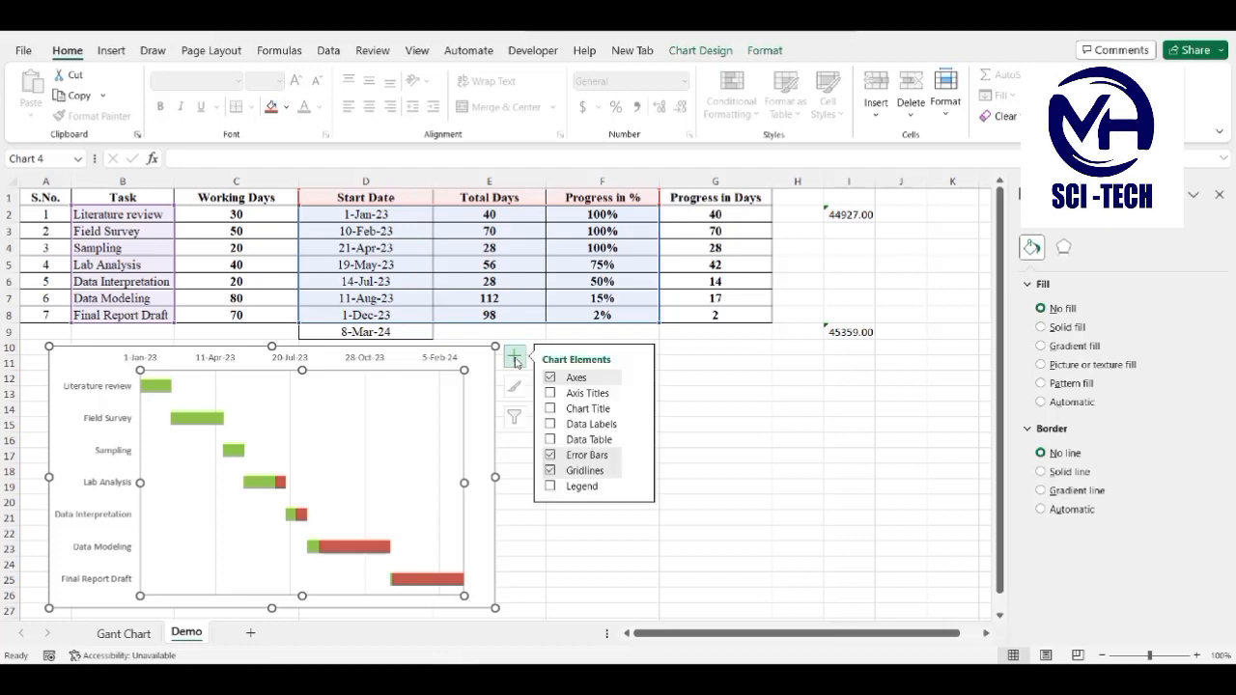
pyautogui.click(639, 424)
pyautogui.click(695, 490)
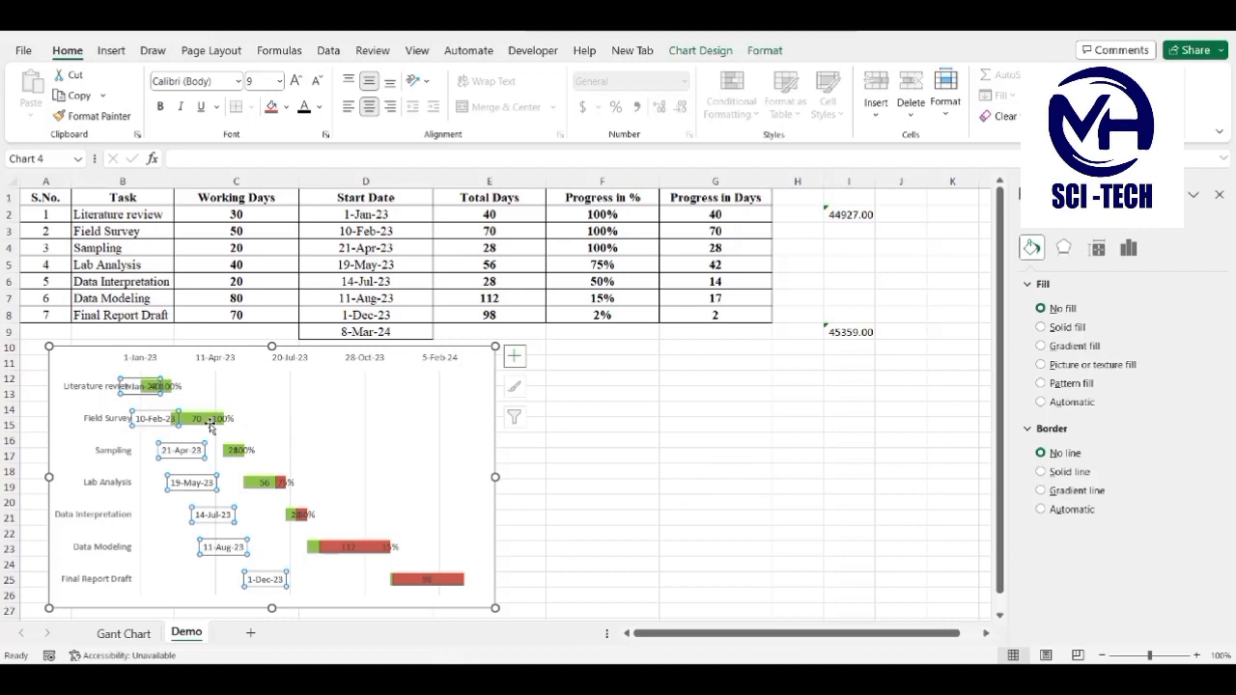
pyautogui.click(558, 473)
# Step: Delete the Start Date and Total Days data labels, keeping only the progress percentage labels
pyautogui.click(207, 483)
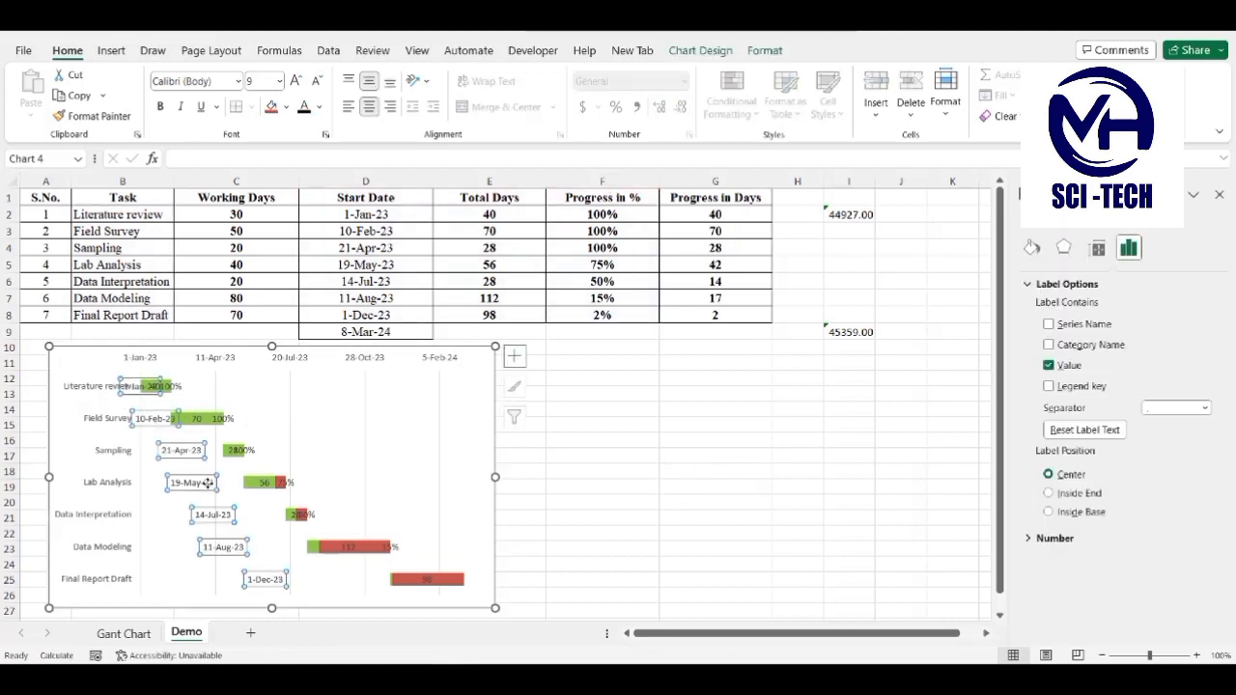
pyautogui.press('Delete')
pyautogui.click(214, 419)
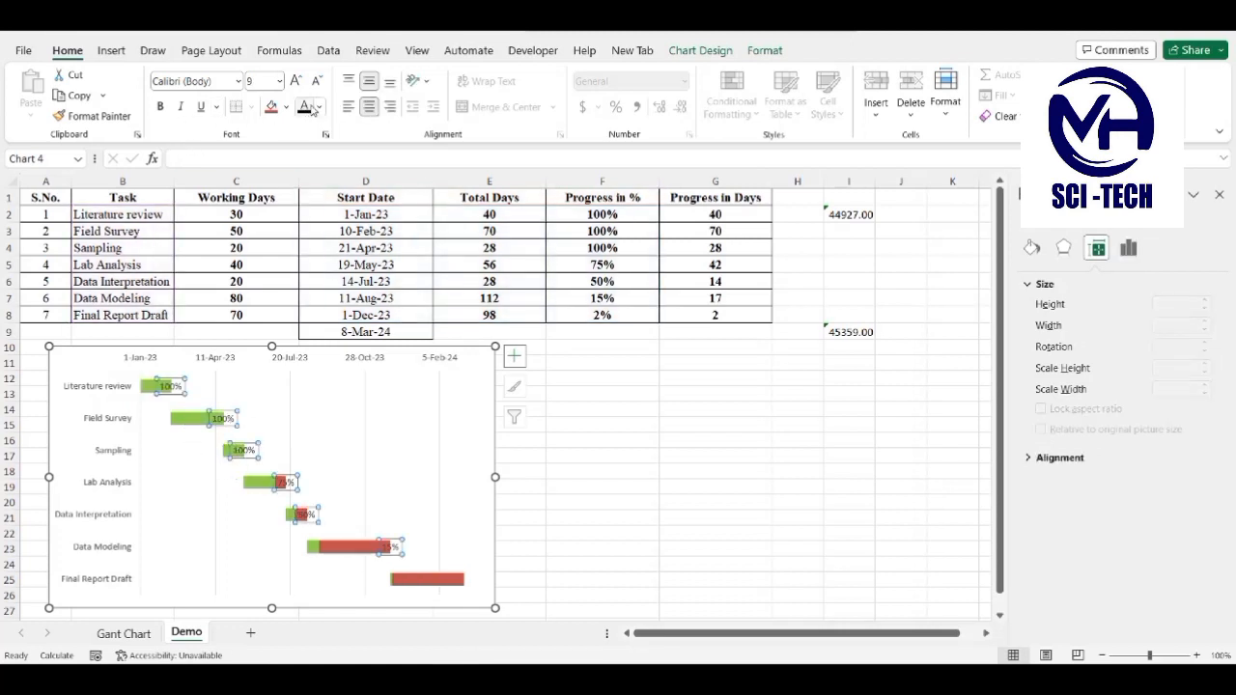
# Step: Make the progress percentage labels bold and increase their font size to 10.5
pyautogui.click(161, 107)
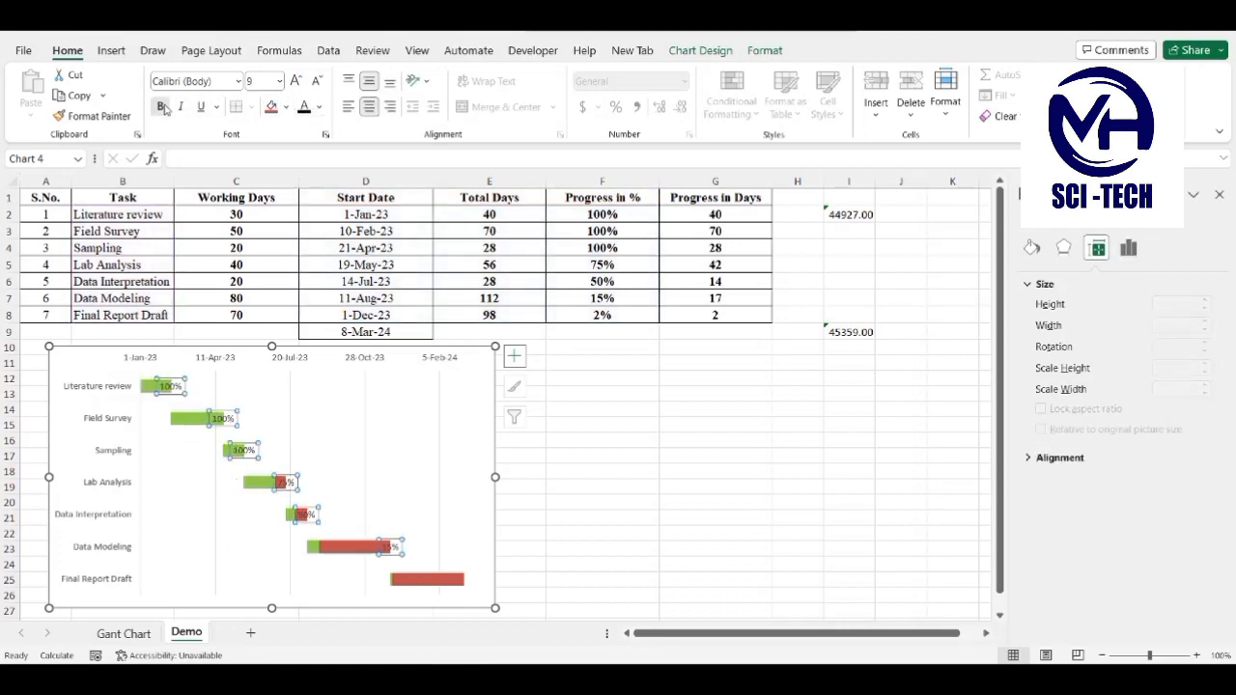
pyautogui.click(320, 110)
pyautogui.click(320, 110)
pyautogui.click(296, 81)
pyautogui.click(295, 81)
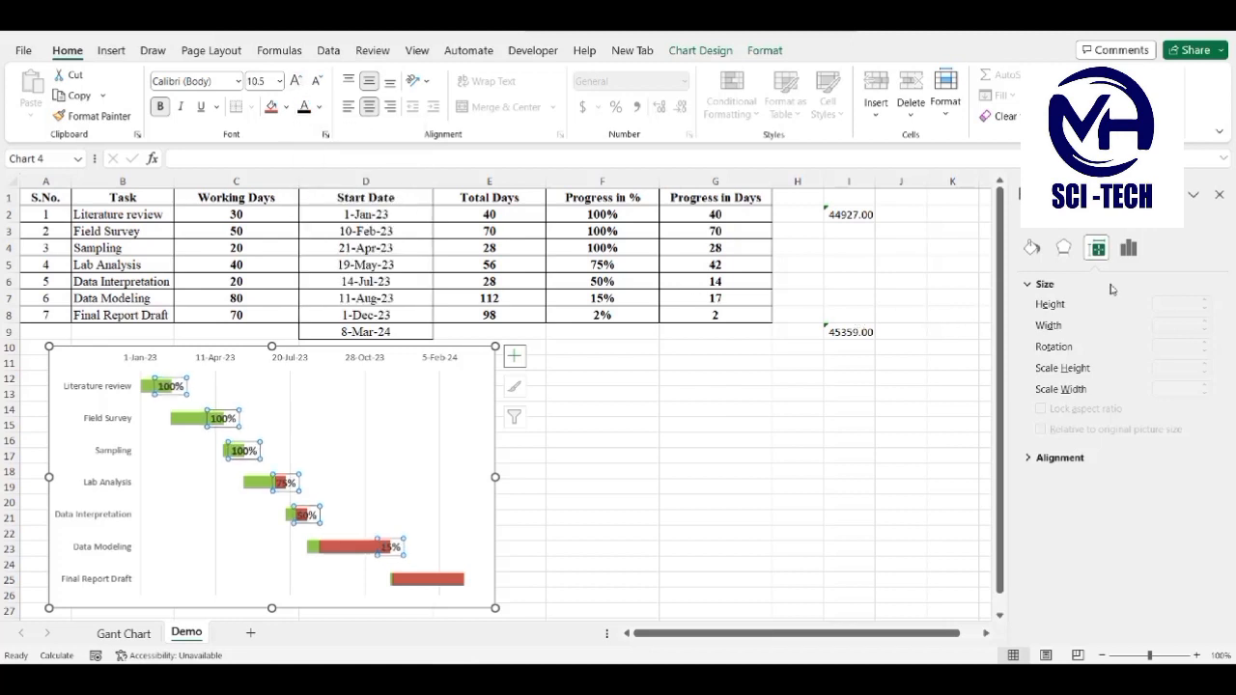
# Step: Set the label position of the progress percentage labels to Inside Base
pyautogui.click(1128, 248)
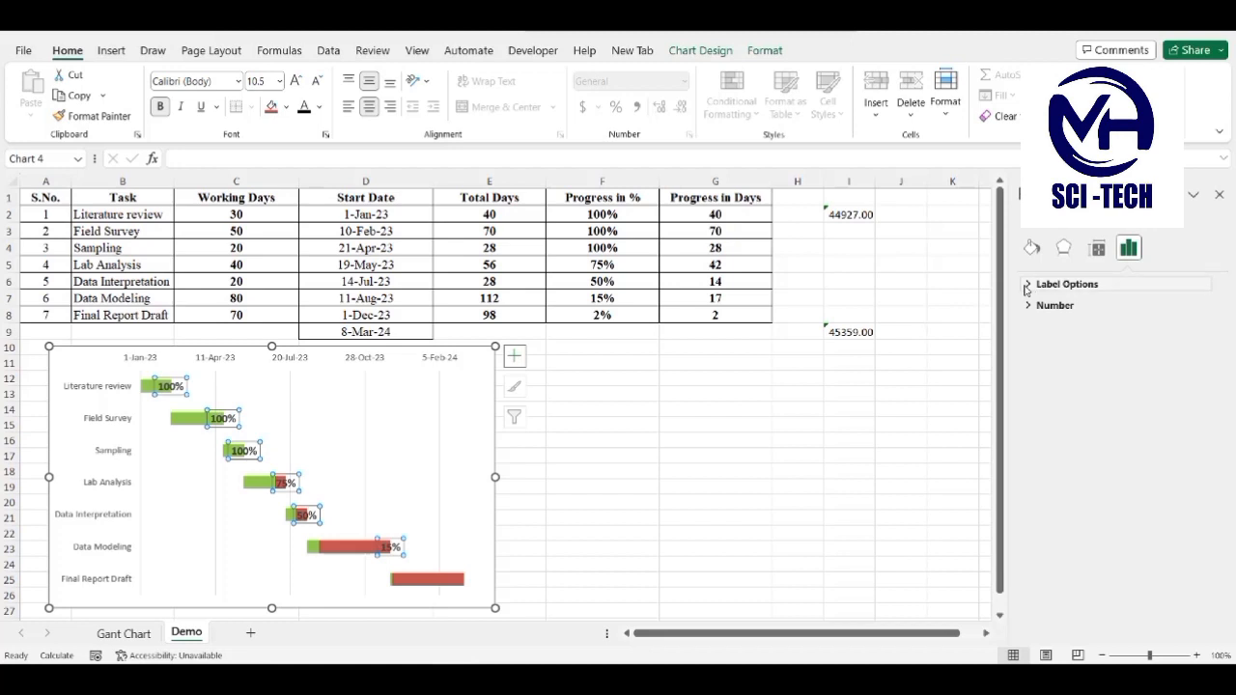
pyautogui.click(1062, 284)
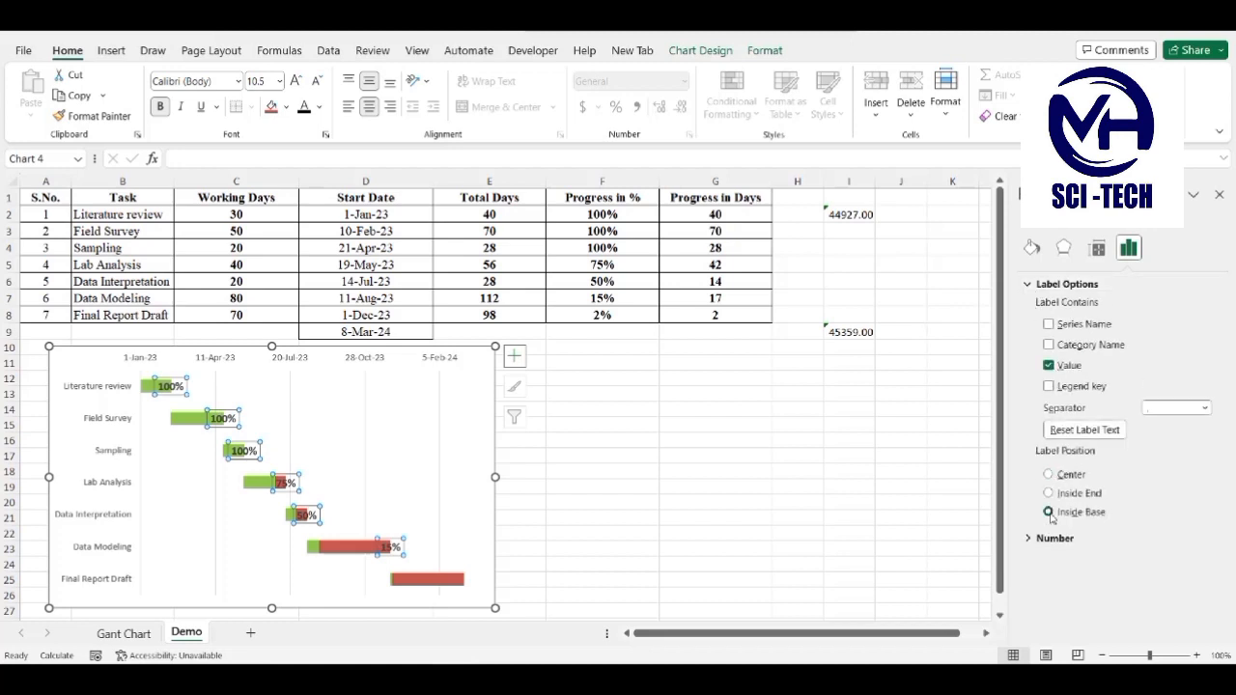
# Step: Change the fill colour of the Total Days bars to the standard light blue
pyautogui.click(607, 514)
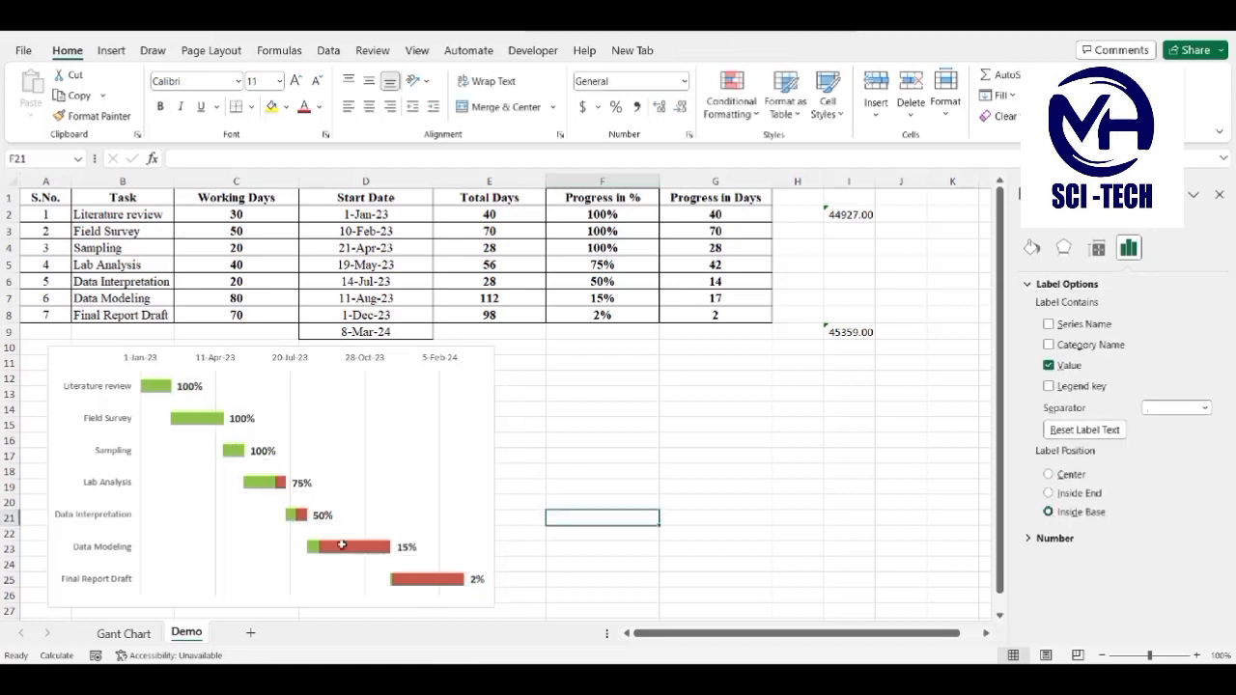
pyautogui.click(344, 547)
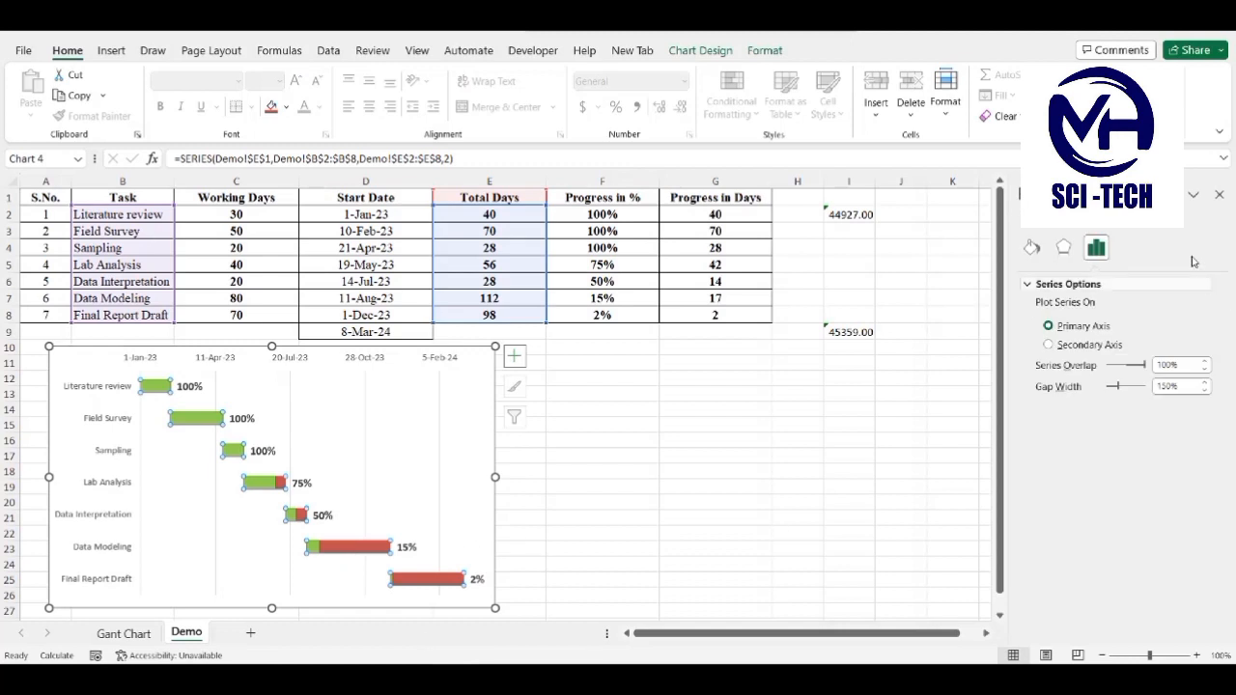
pyautogui.click(1033, 249)
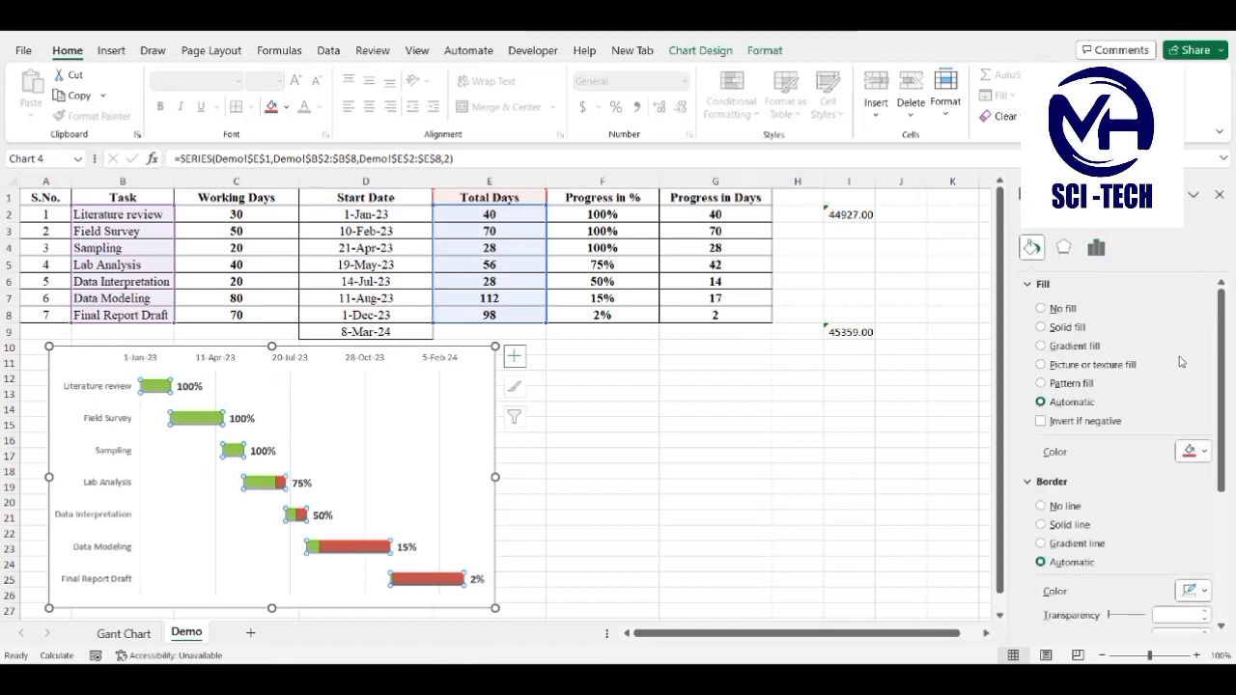
pyautogui.click(1197, 451)
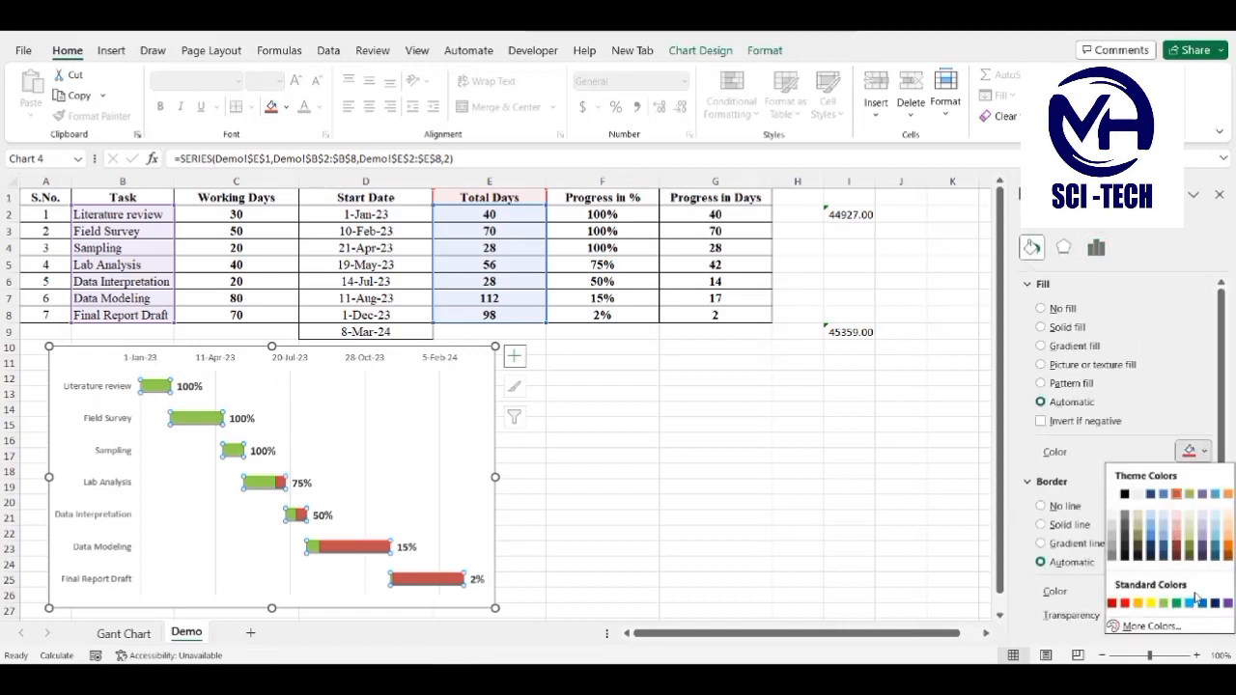
pyautogui.click(1203, 604)
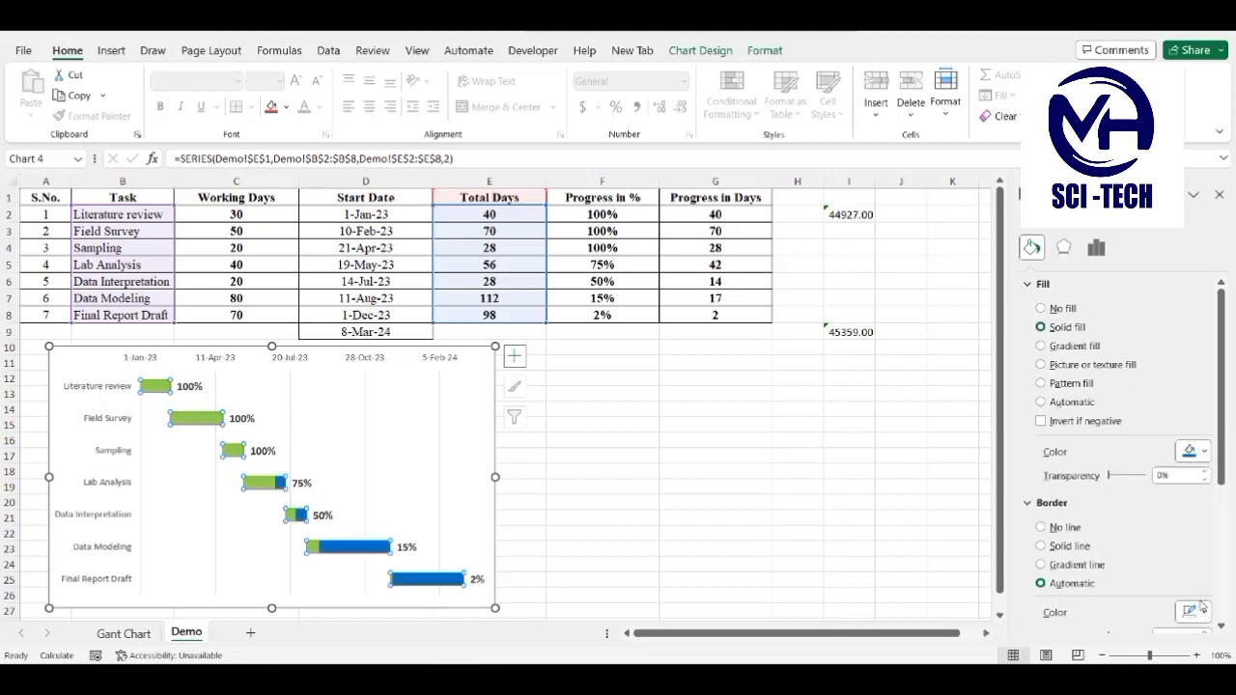
pyautogui.click(1197, 451)
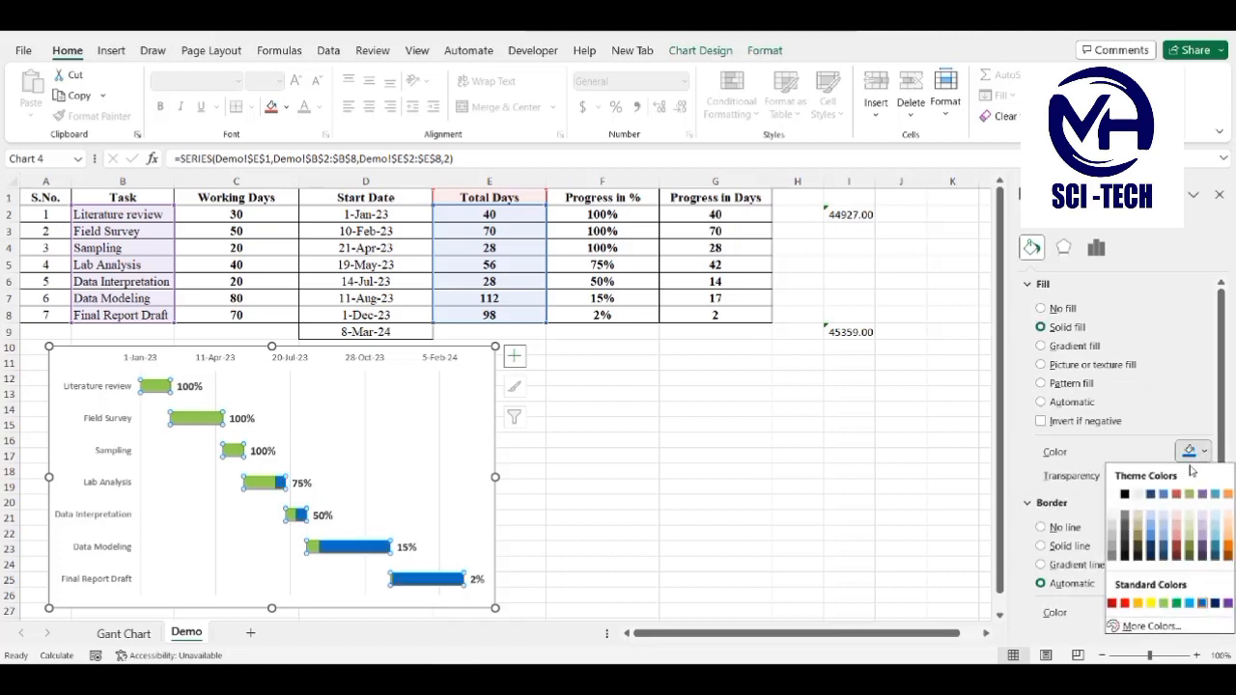
pyautogui.click(1195, 603)
pyautogui.click(715, 503)
# Step: Add a chart title above the Gantt chart and replace its placeholder text with "Project Time Line"
pyautogui.click(483, 353)
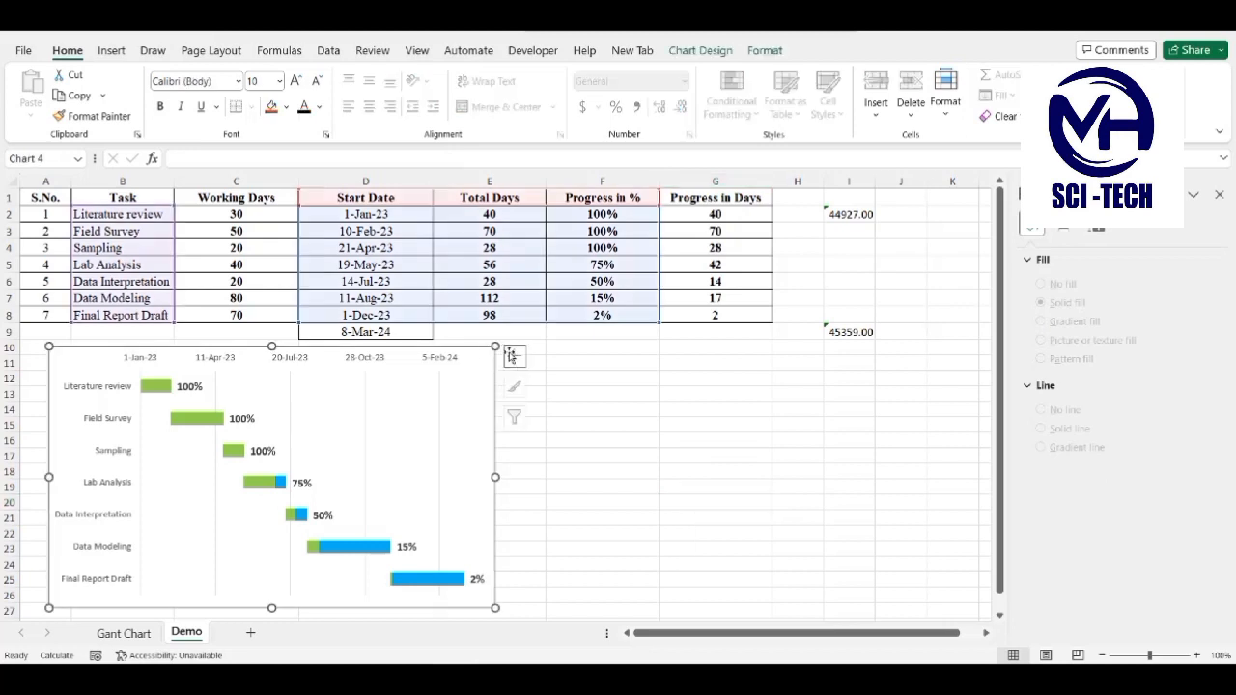
pyautogui.click(513, 356)
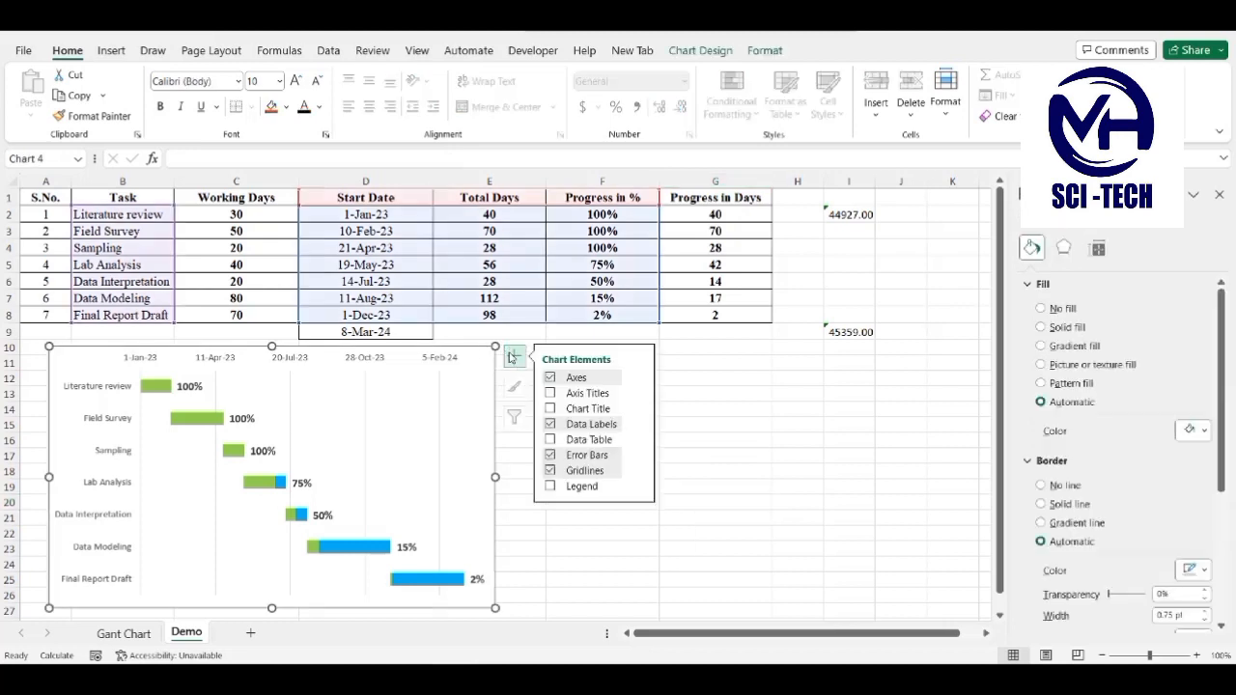
pyautogui.click(555, 408)
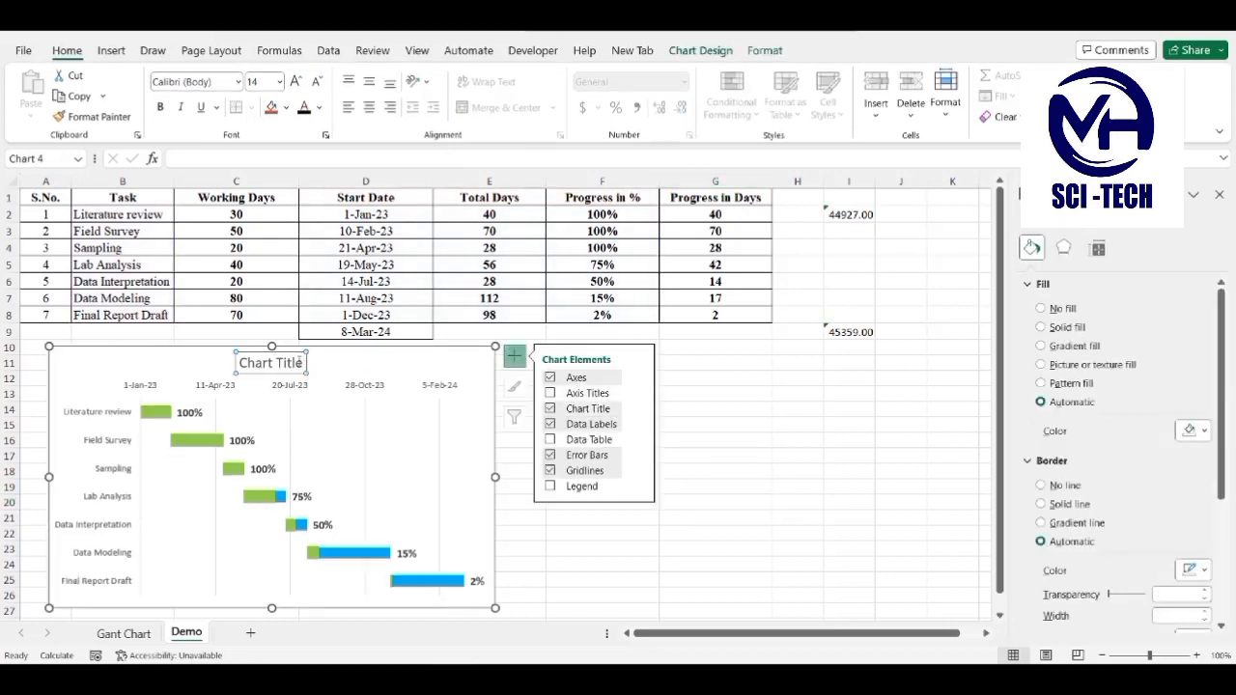
pyautogui.doubleClick(294, 362)
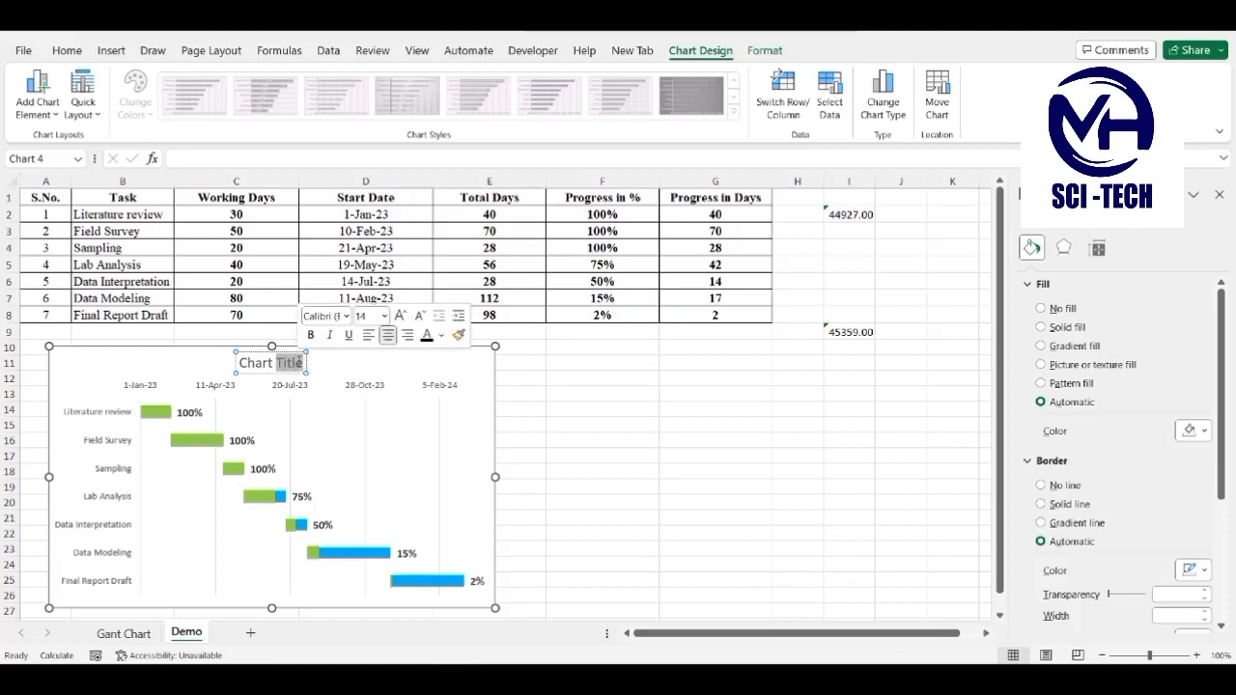
pyautogui.press('BackSpace')
pyautogui.press('BackSpace')
pyautogui.press('BackSpace')
pyautogui.press('BackSpace')
pyautogui.press('BackSpace')
pyautogui.press('BackSpace')
pyautogui.press('BackSpace')
pyautogui.write('P')
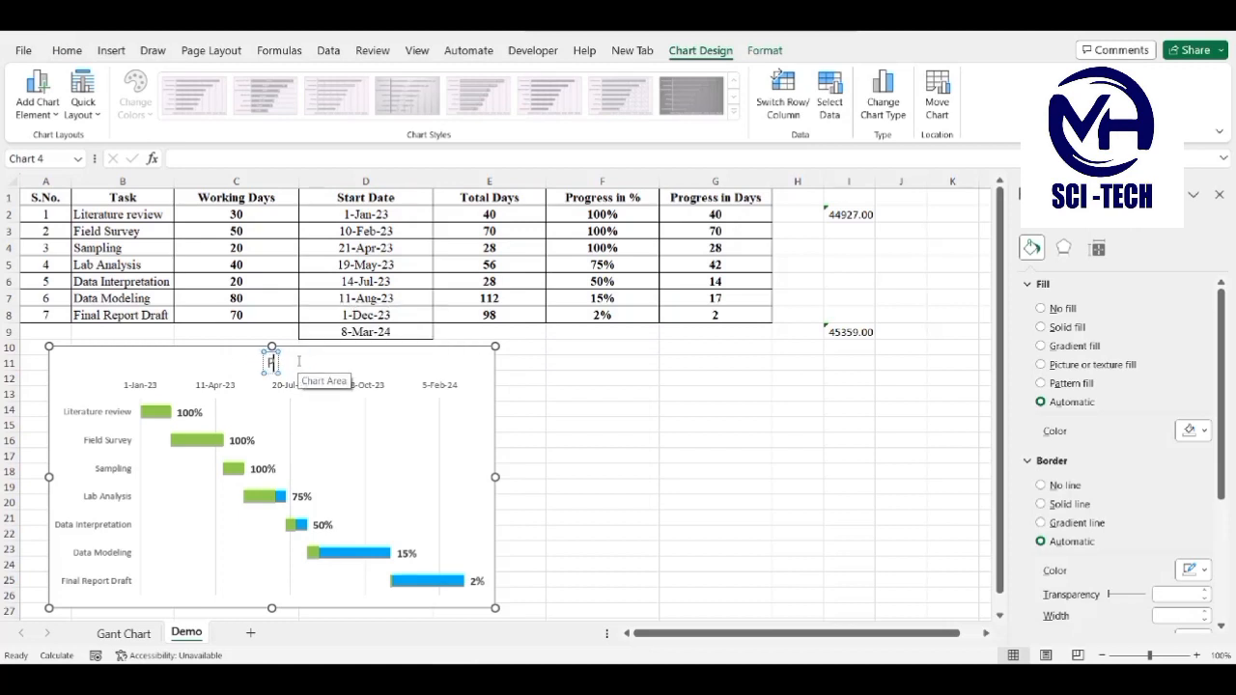
pyautogui.write('roject T')
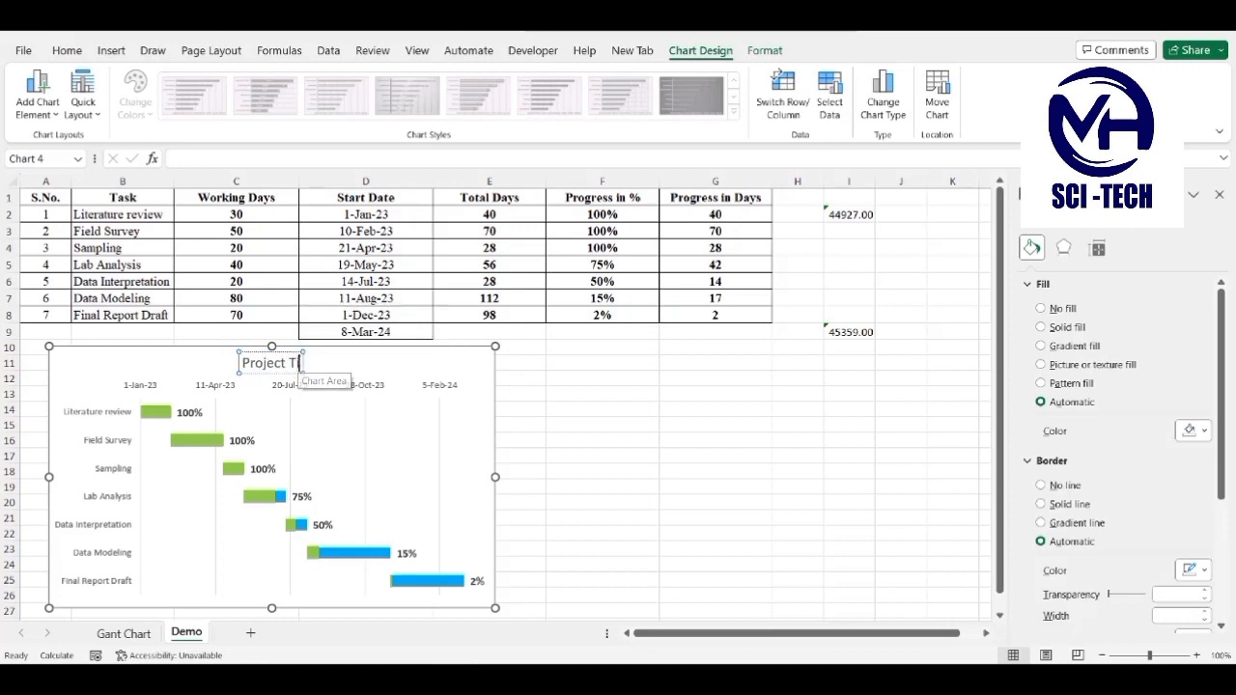
pyautogui.write('ime Line')
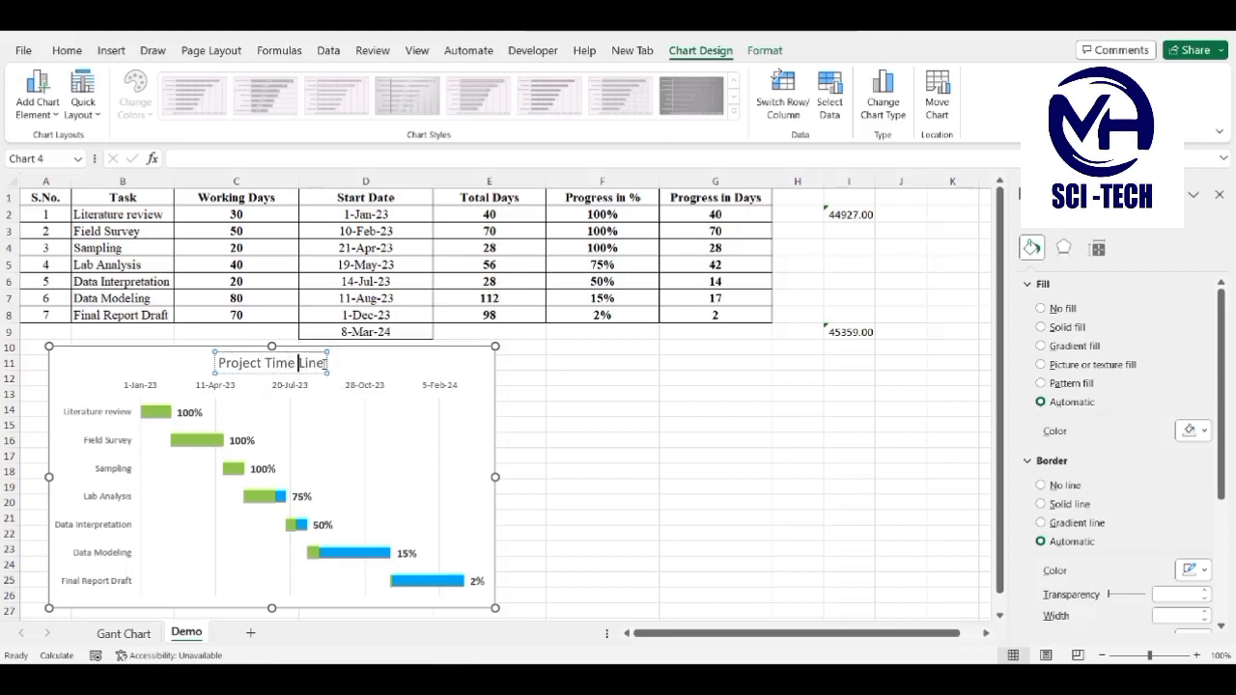
# Step: Format the chart title text as red and bold with a font size of 20
pyautogui.tripleClick(285, 364)
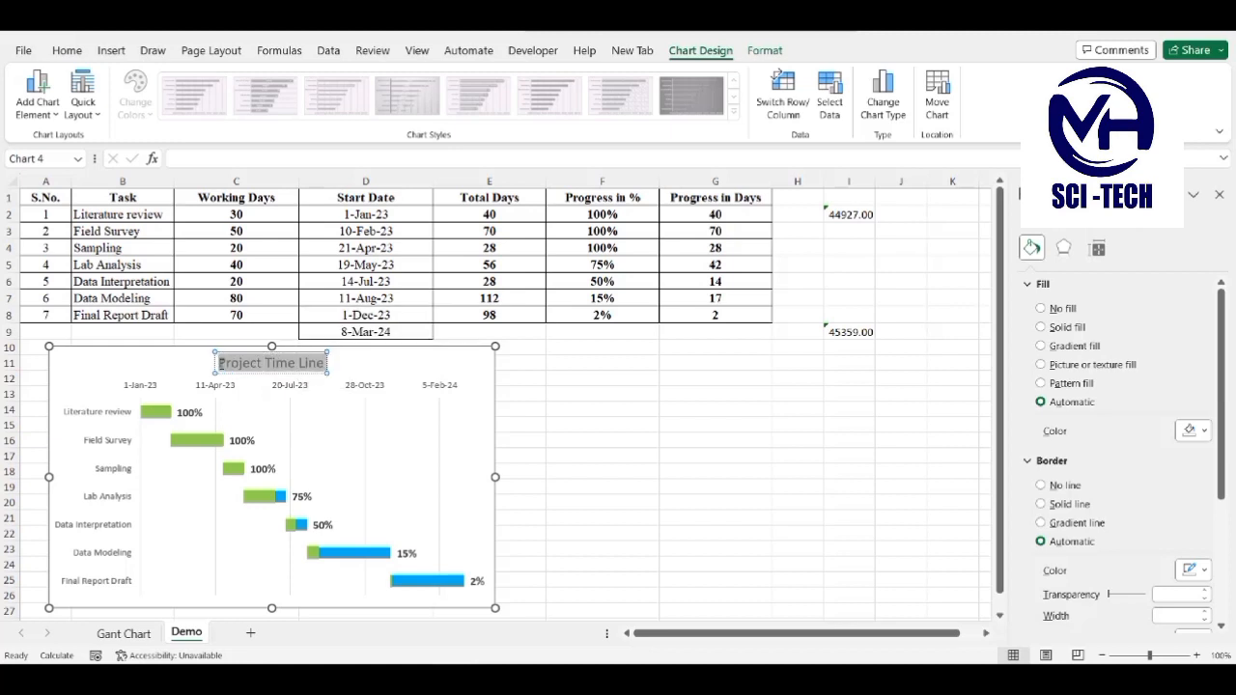
pyautogui.click(80, 50)
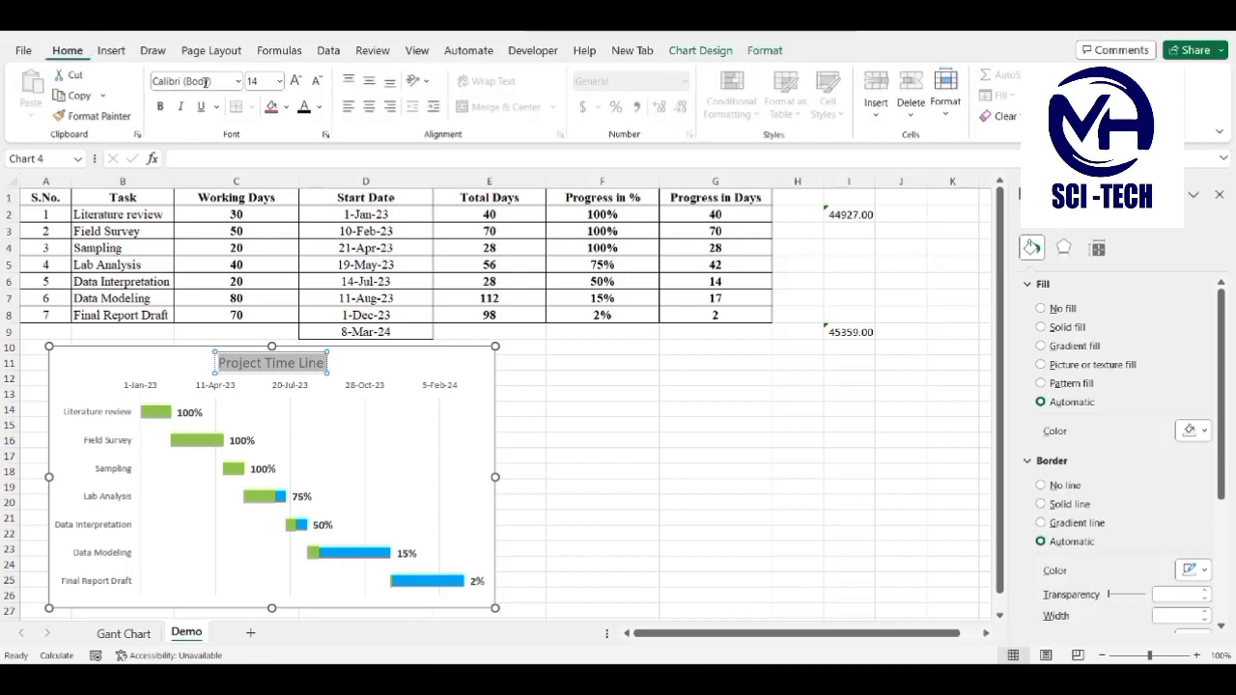
pyautogui.click(319, 108)
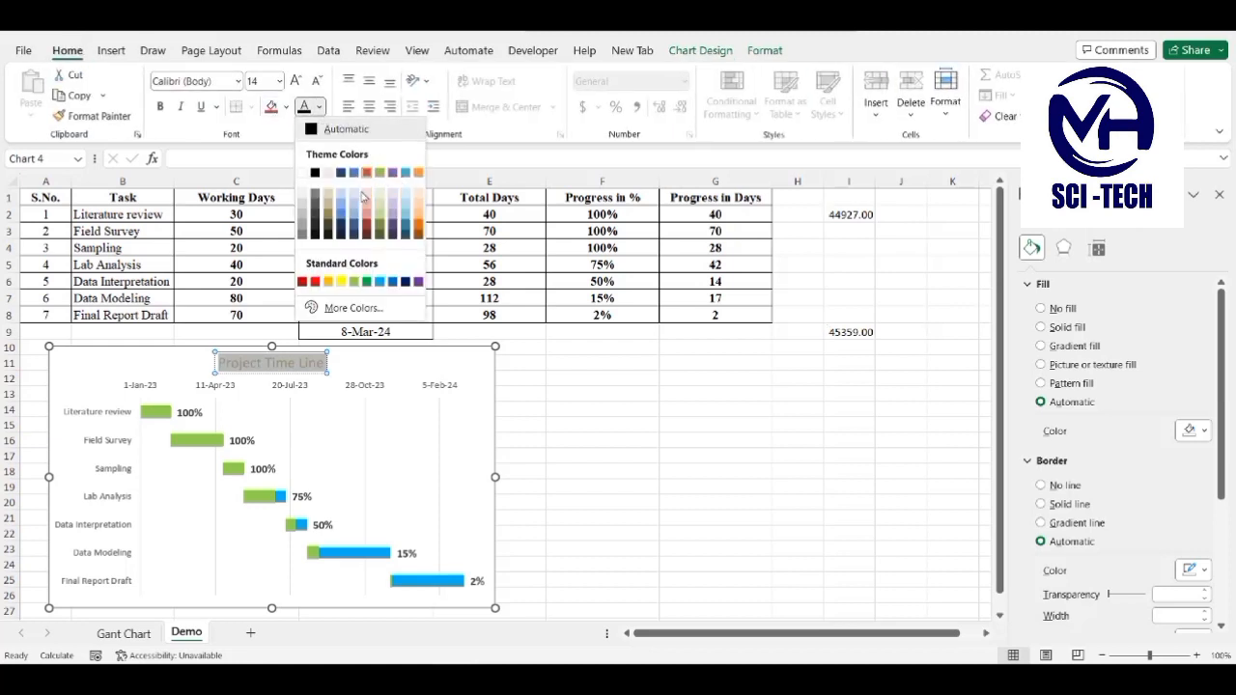
pyautogui.click(315, 281)
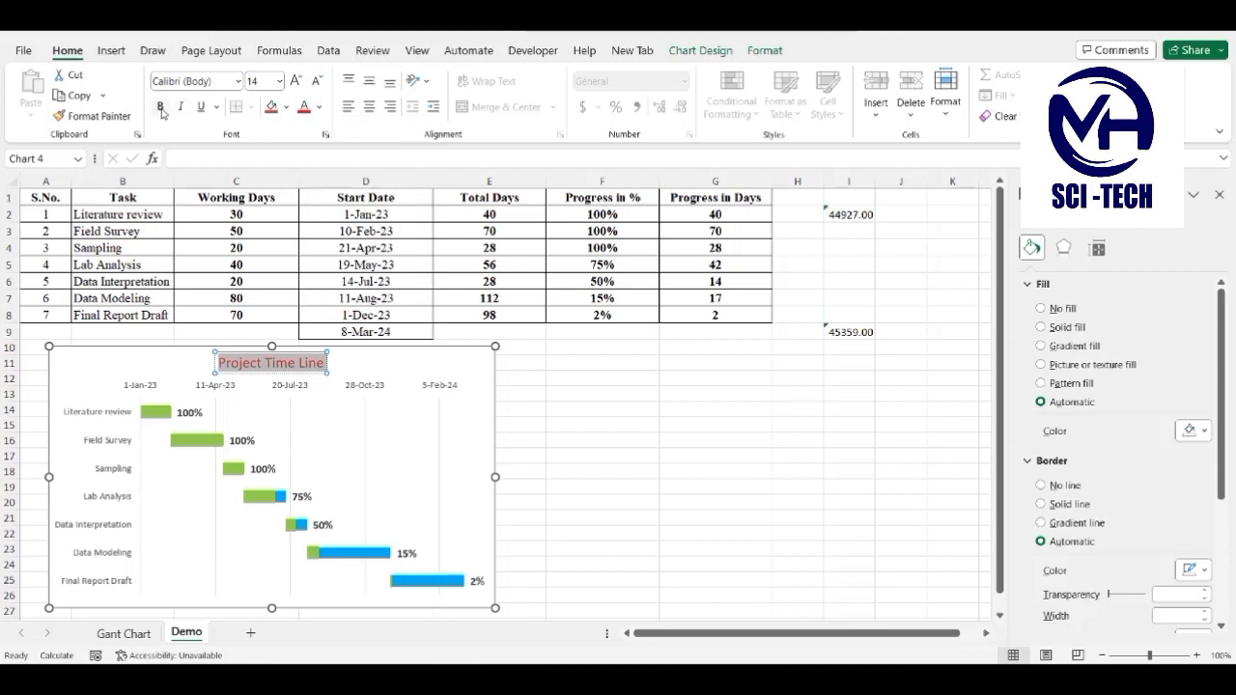
pyautogui.click(161, 108)
pyautogui.click(298, 80)
pyautogui.click(298, 80)
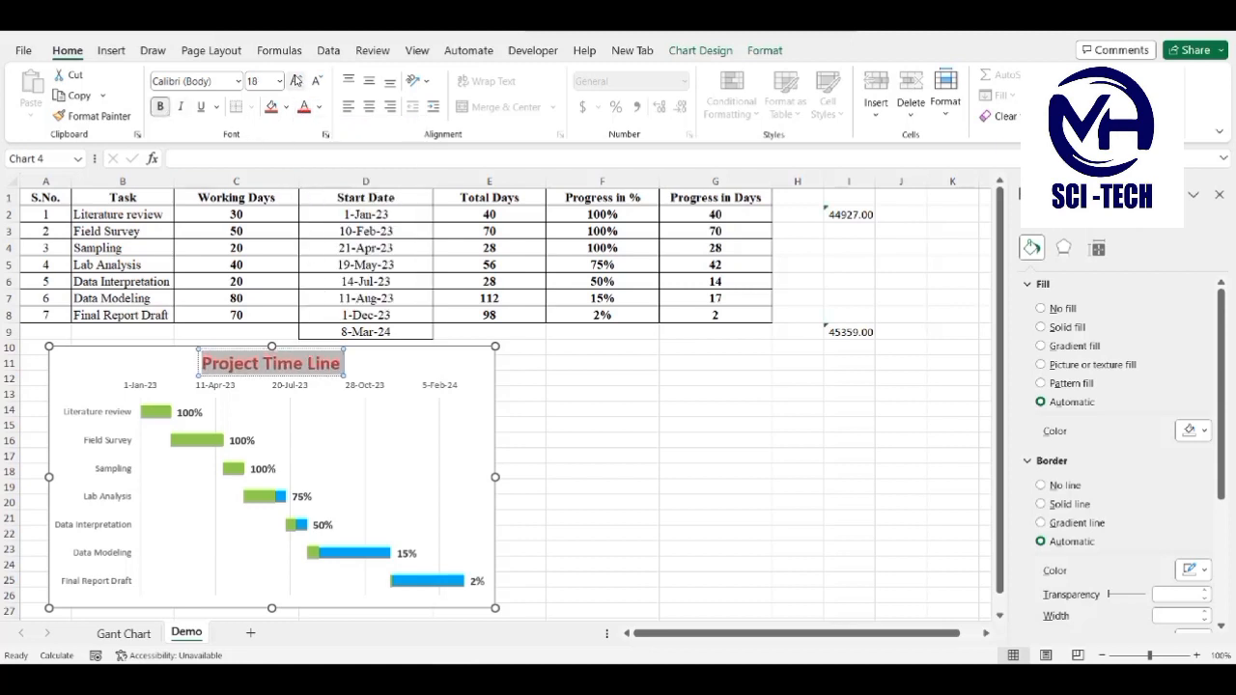
pyautogui.click(298, 80)
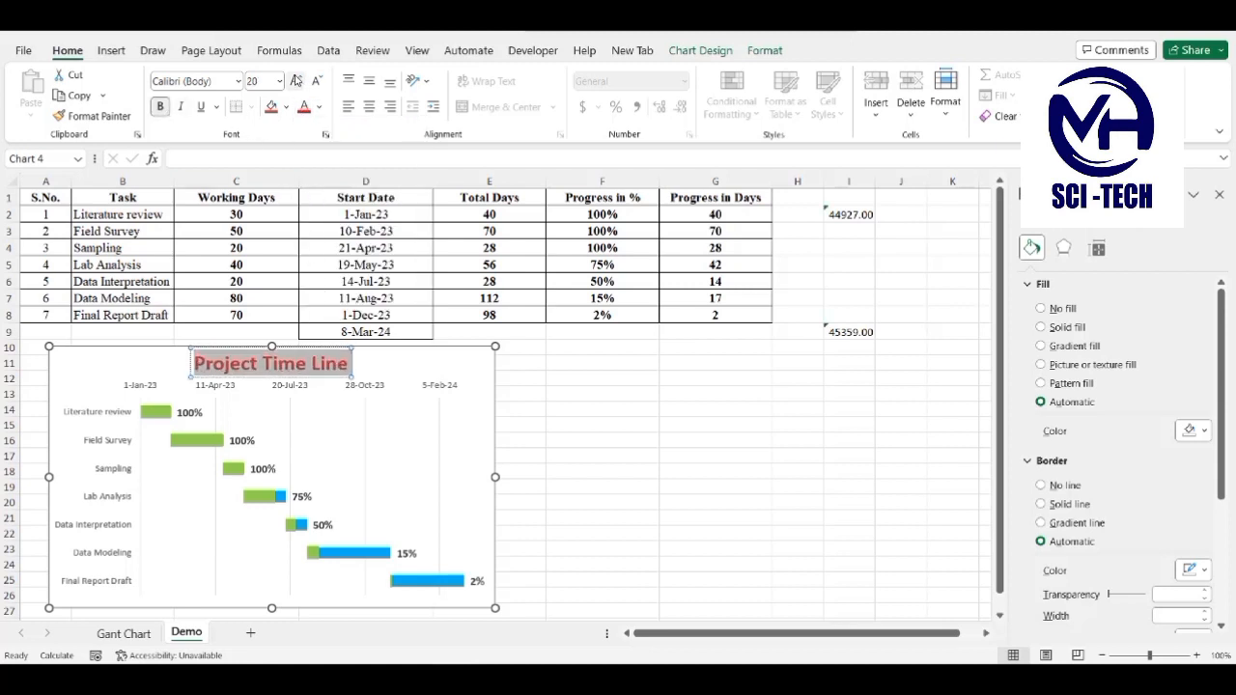
# Step: Make the chart's date axis labels bold and increase their font size to 10.5
pyautogui.click(387, 384)
pyautogui.click(161, 106)
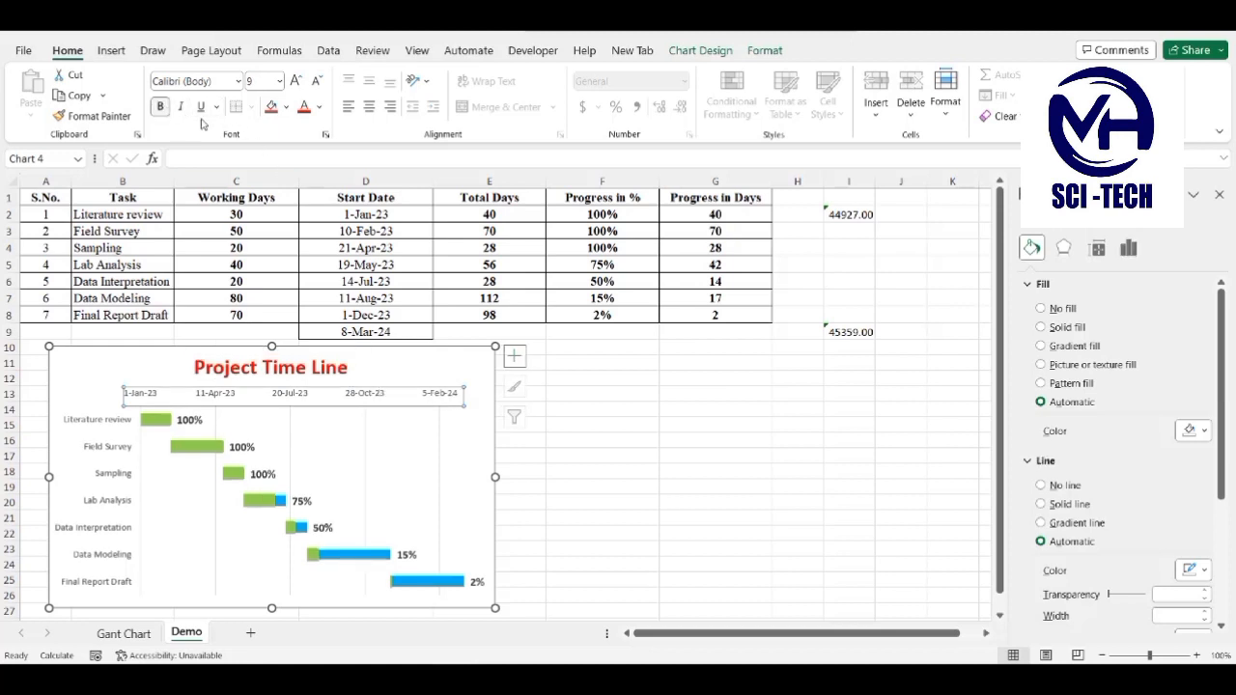
pyautogui.click(297, 81)
pyautogui.click(298, 81)
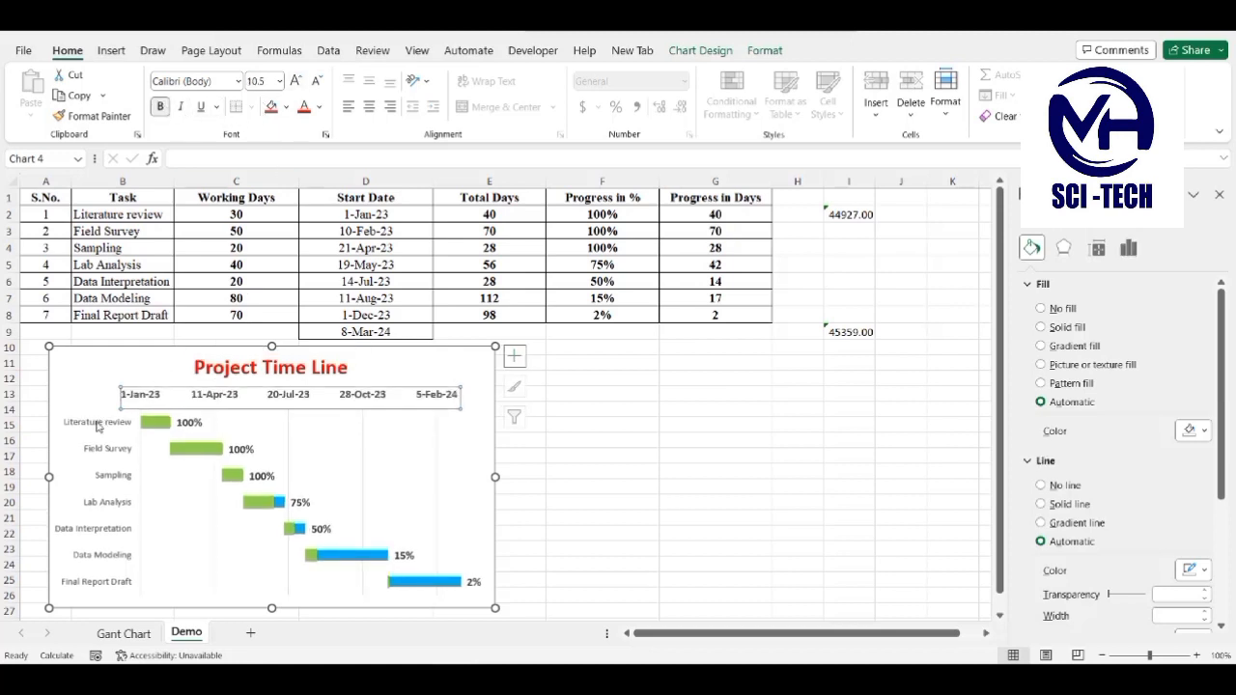
# Step: Make the task name labels on the vertical axis bold at font size 10.5, and deselect the chart
pyautogui.click(97, 422)
pyautogui.click(160, 106)
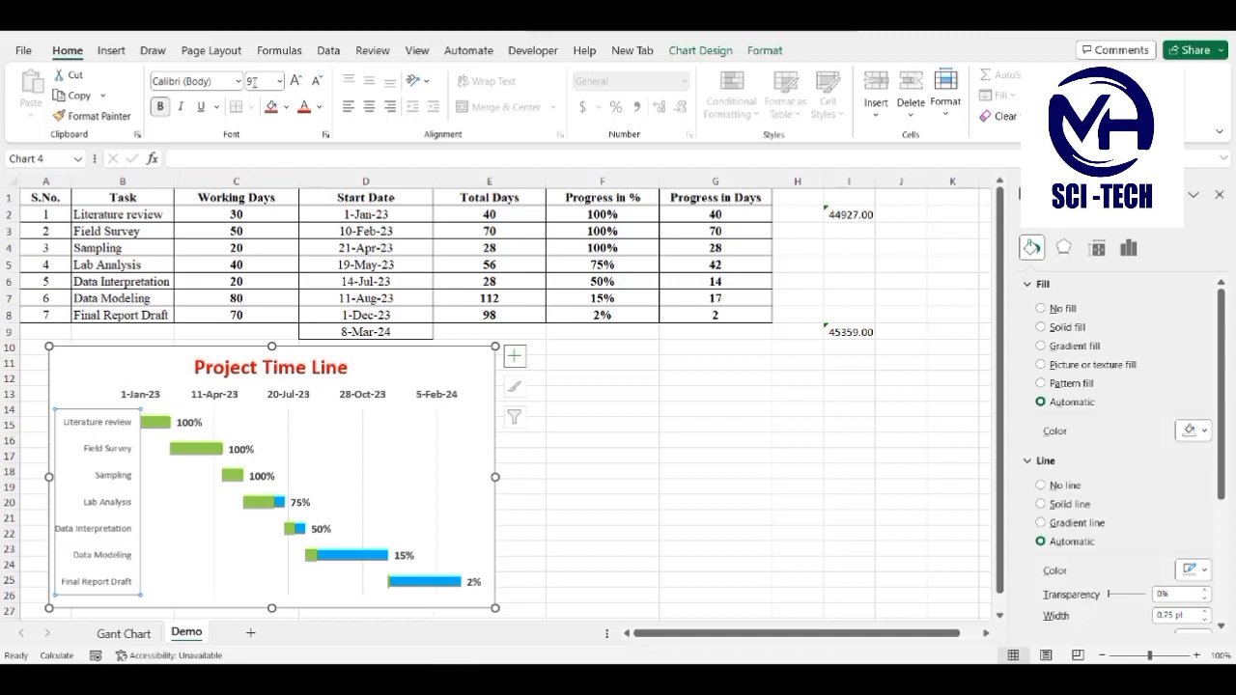
pyautogui.click(297, 81)
pyautogui.click(298, 81)
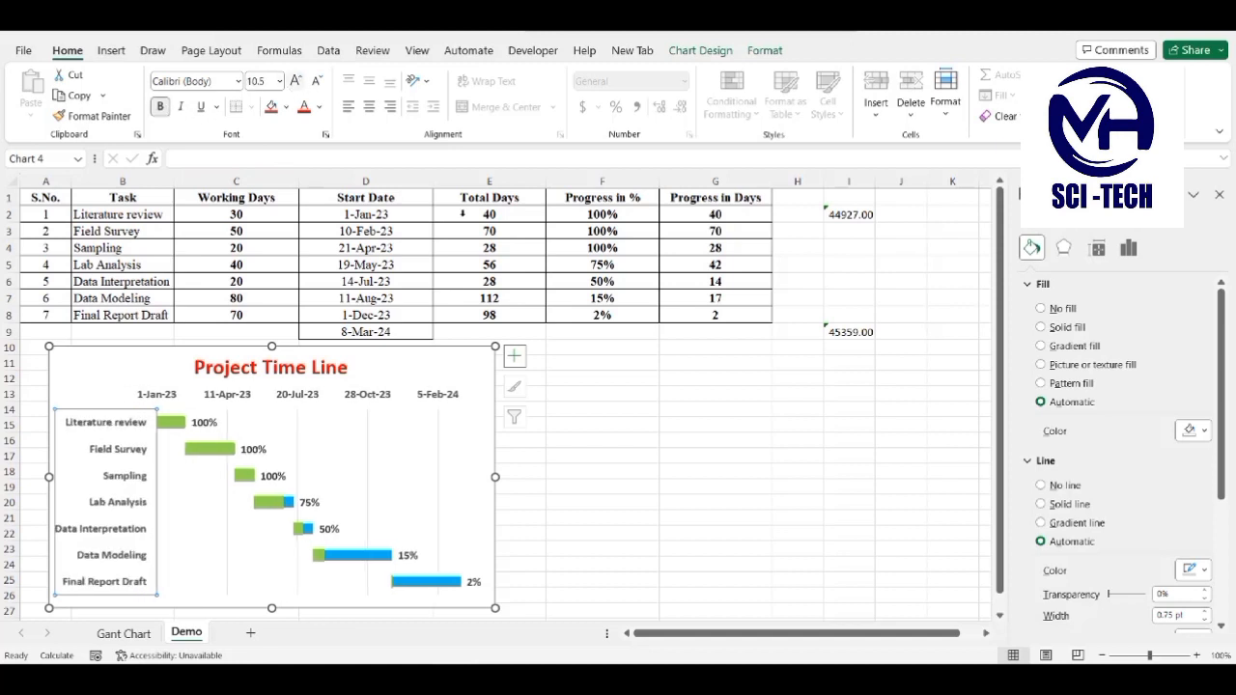
pyautogui.click(740, 456)
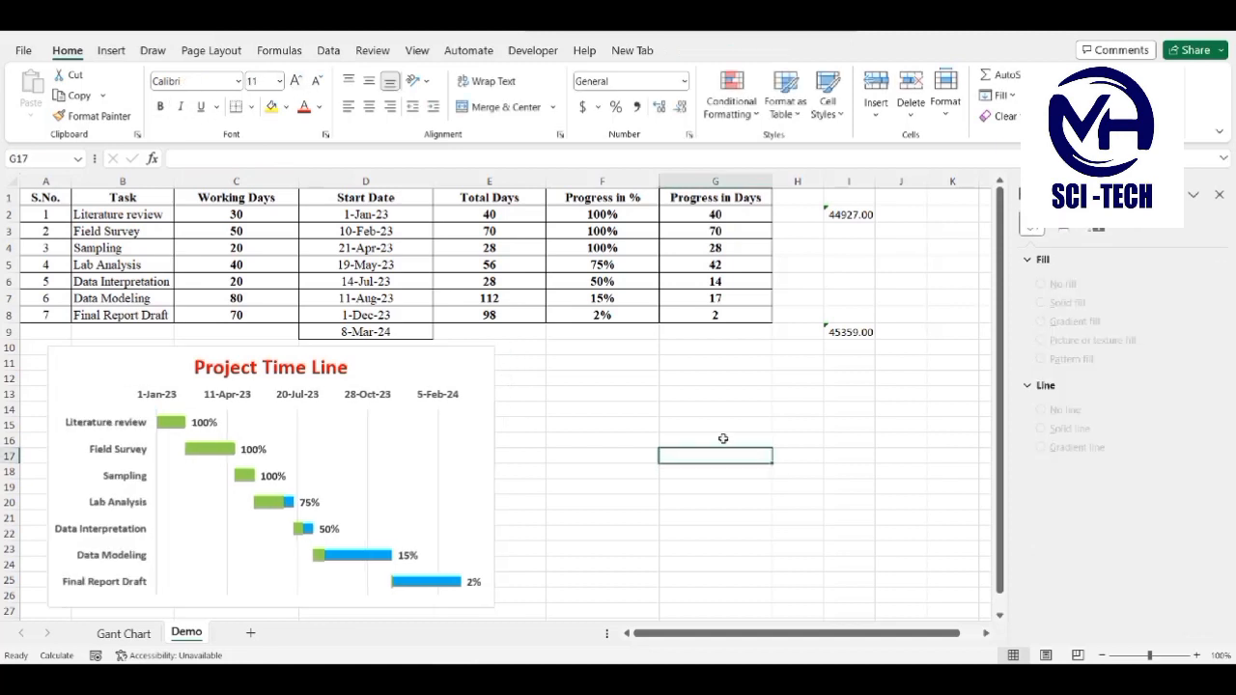